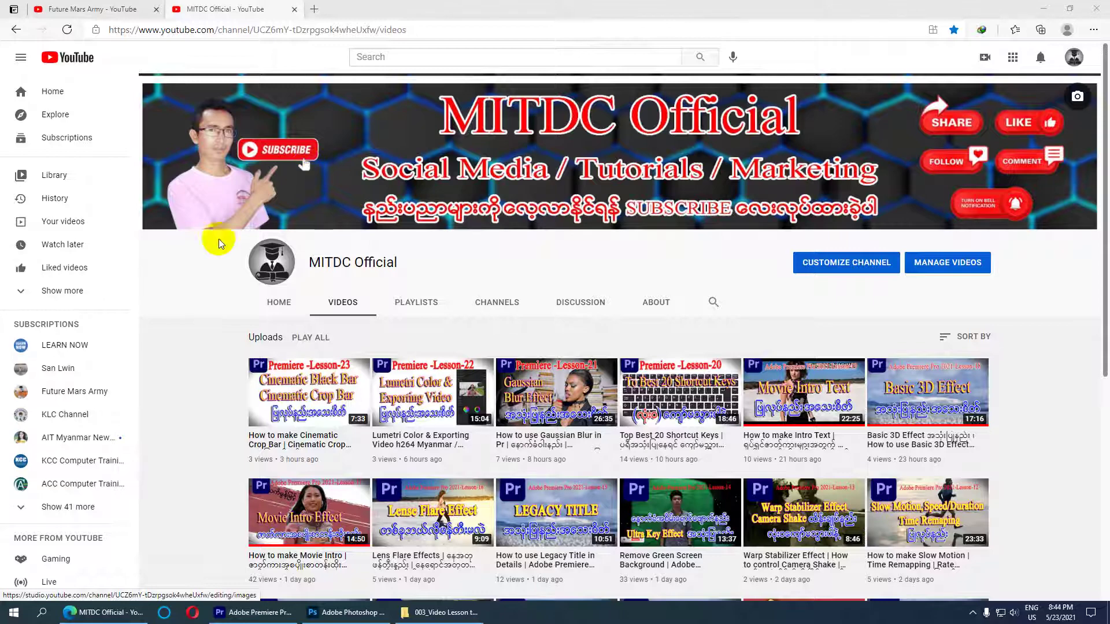
# Minimize the MITDC Official YouTube page so Premiere Pro's Sequence 02 is visible
pyautogui.click(1043, 8)
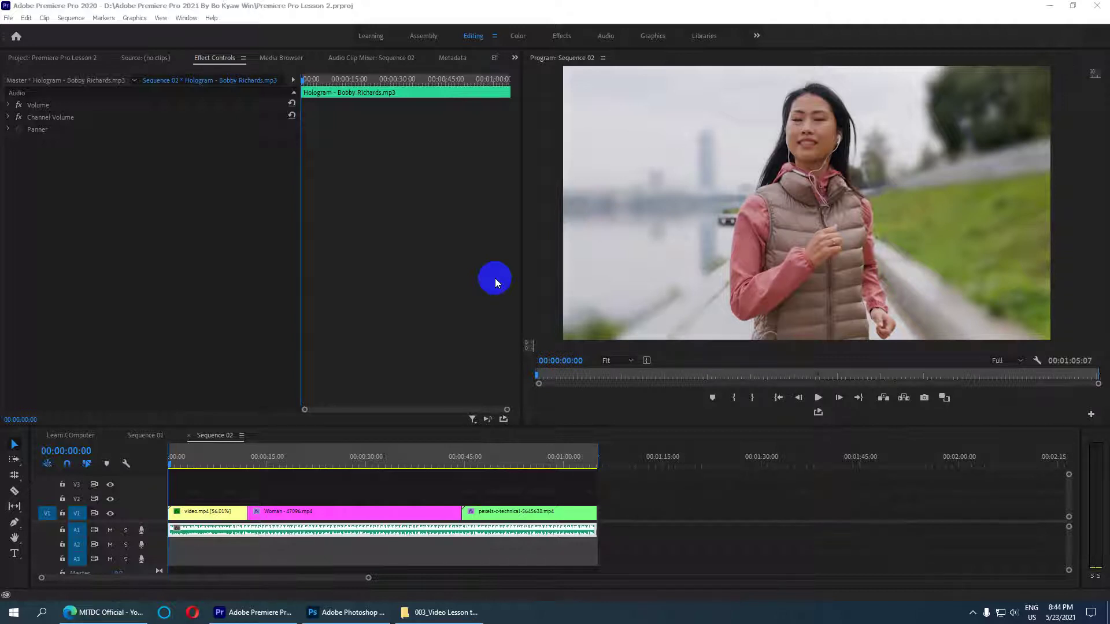
# Select the V1 clips, then inspect the effect settings of video.mp4, Woman and the pexels clip
pyautogui.click(260, 513)
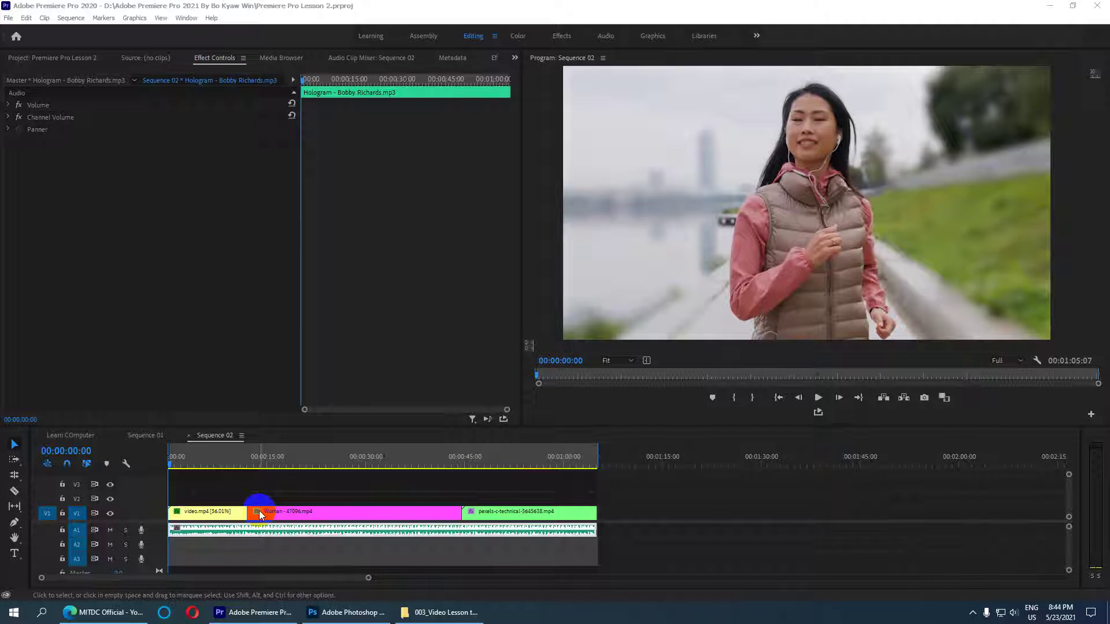
pyautogui.click(601, 511)
pyautogui.moveTo(601, 511); pyautogui.dragTo(226, 498)
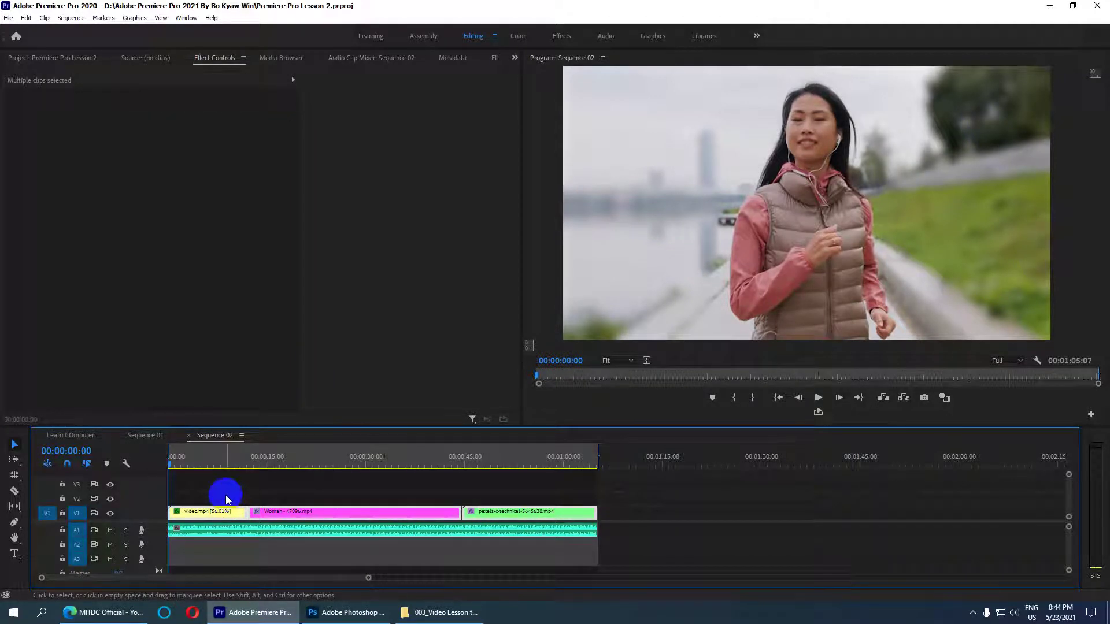
pyautogui.click(203, 513)
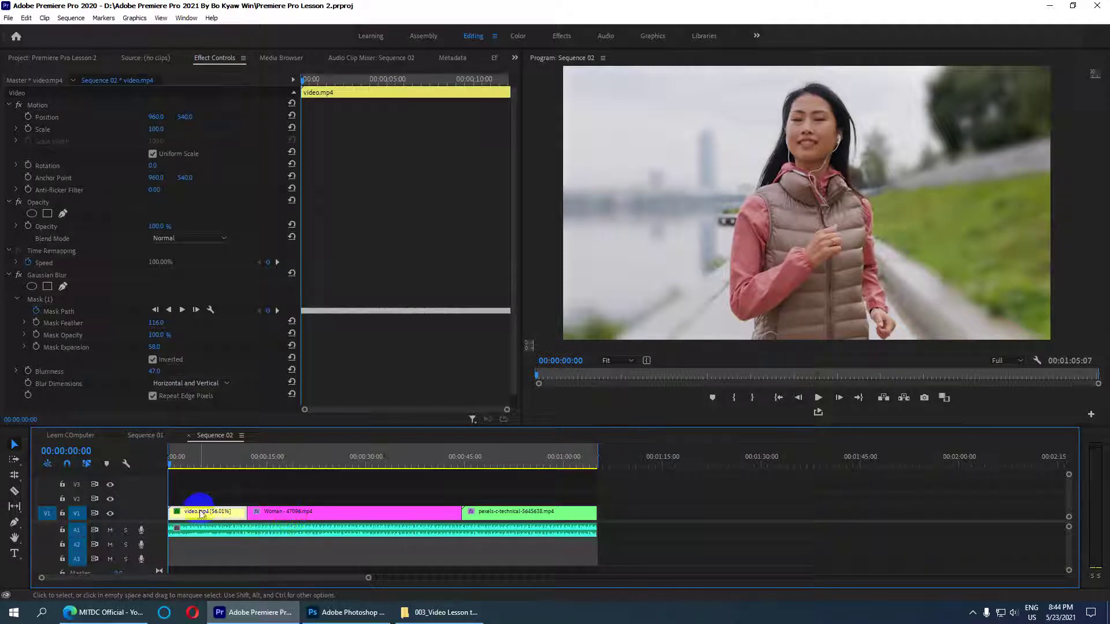
pyautogui.click(278, 513)
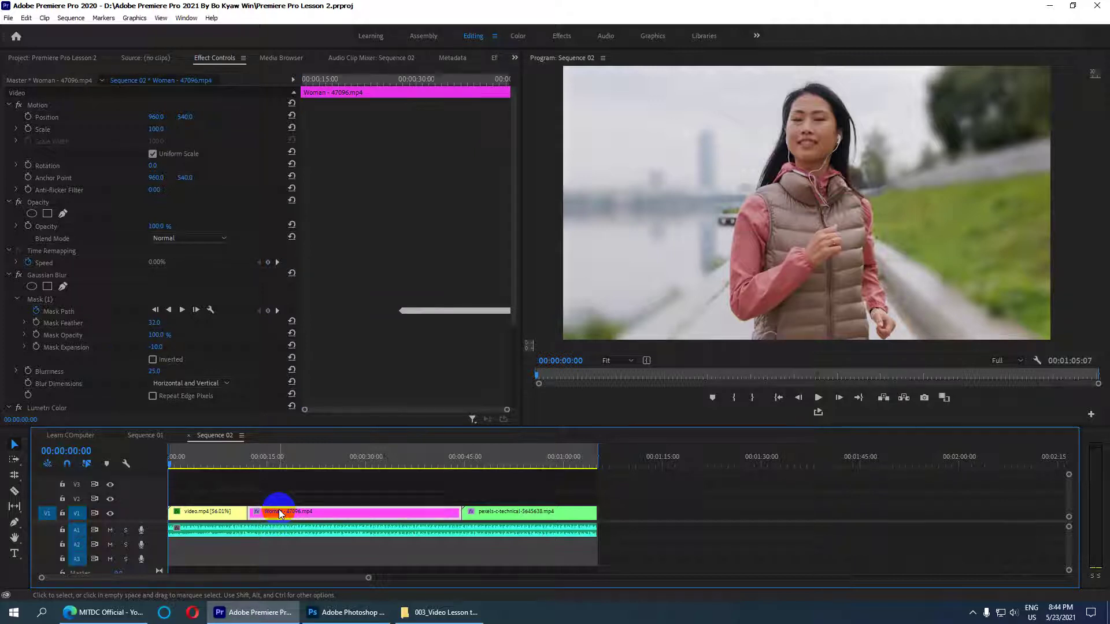
pyautogui.click(485, 515)
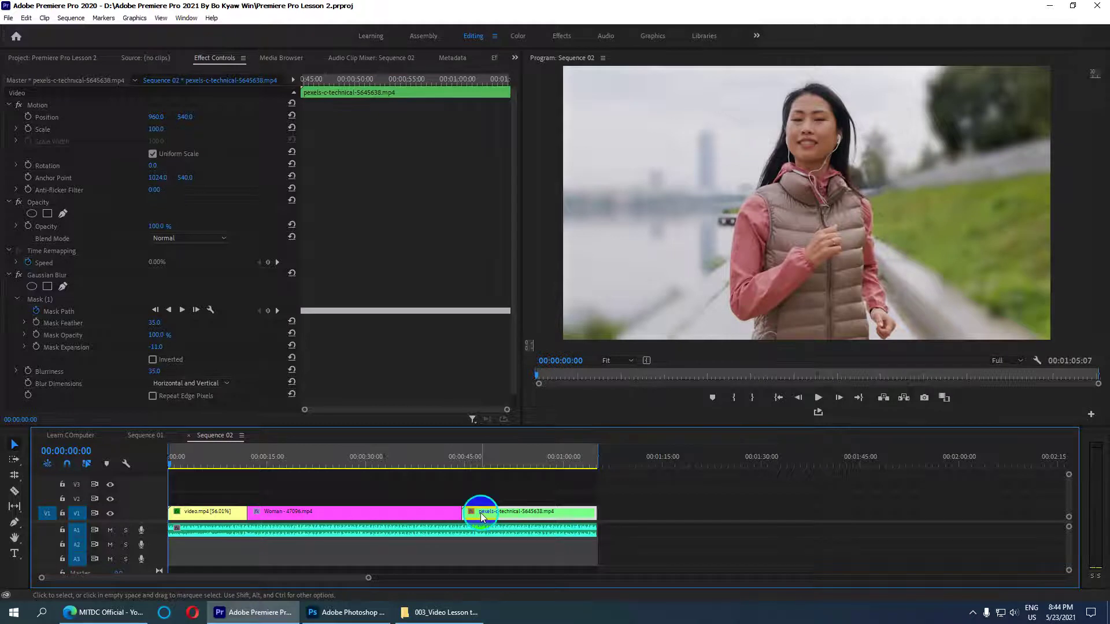
# Relabel the pexels clip Iris, then Lavender, and reselect all V1 clips
pyautogui.rightClick(480, 512)
pyautogui.moveTo(599, 359)
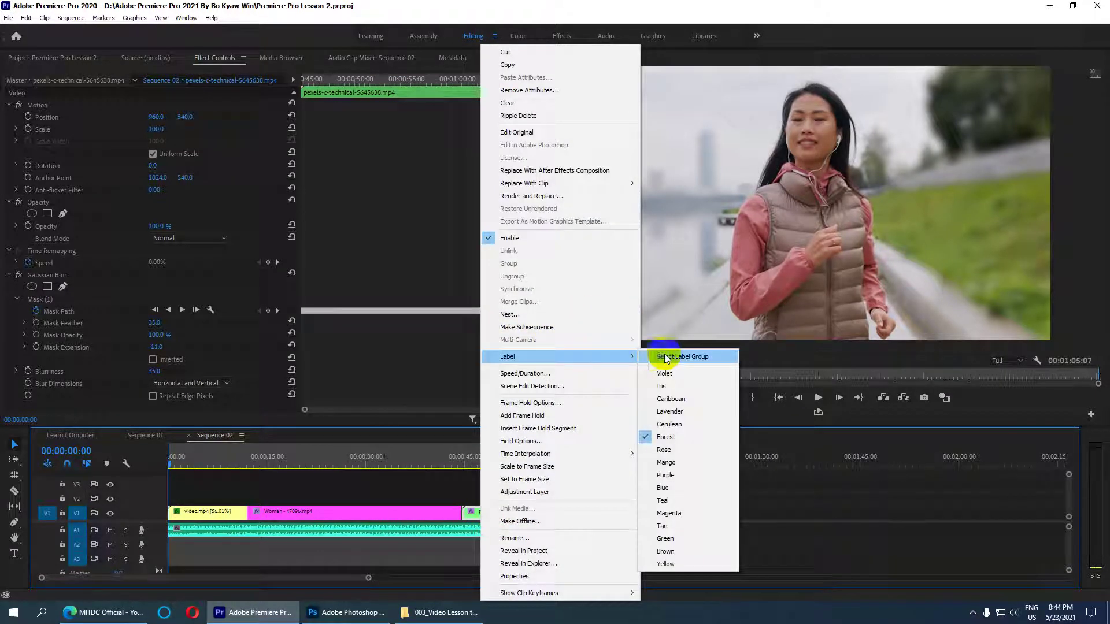
pyautogui.click(697, 386)
pyautogui.rightClick(526, 516)
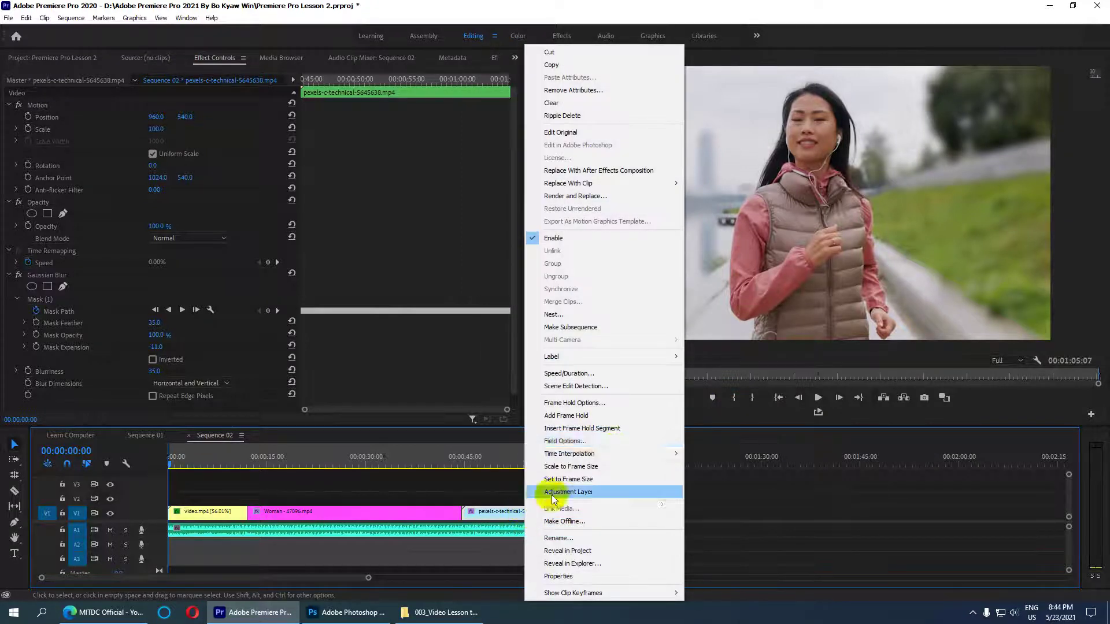
pyautogui.moveTo(653, 357)
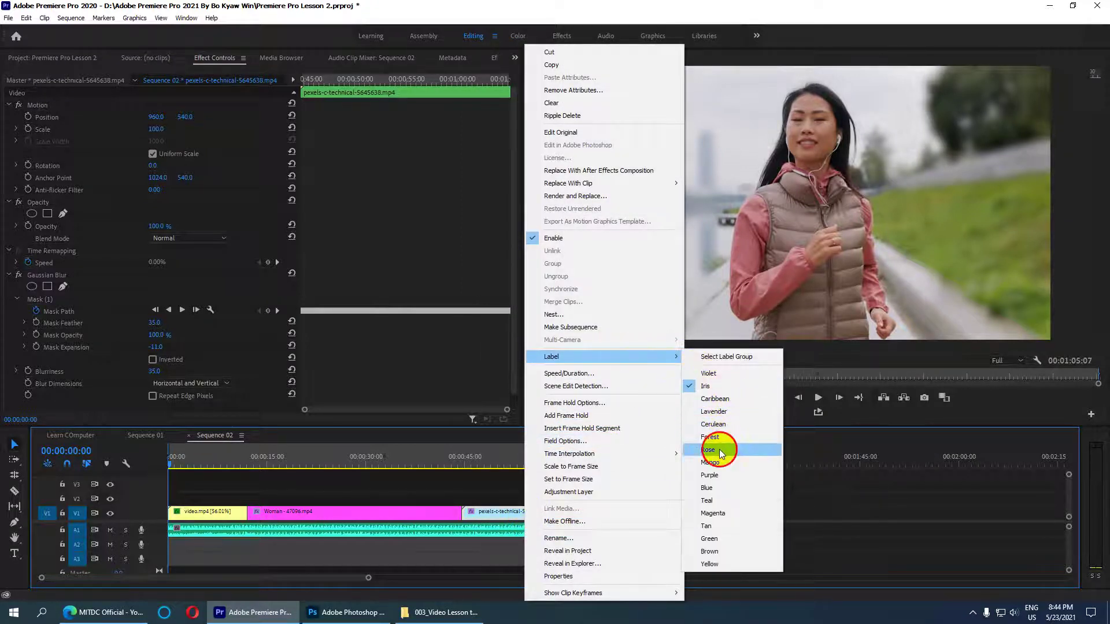
pyautogui.click(728, 415)
pyautogui.moveTo(607, 516)
pyautogui.mouseDown()
pyautogui.moveTo(229, 515)
pyautogui.moveTo(308, 499)
pyautogui.mouseUp()
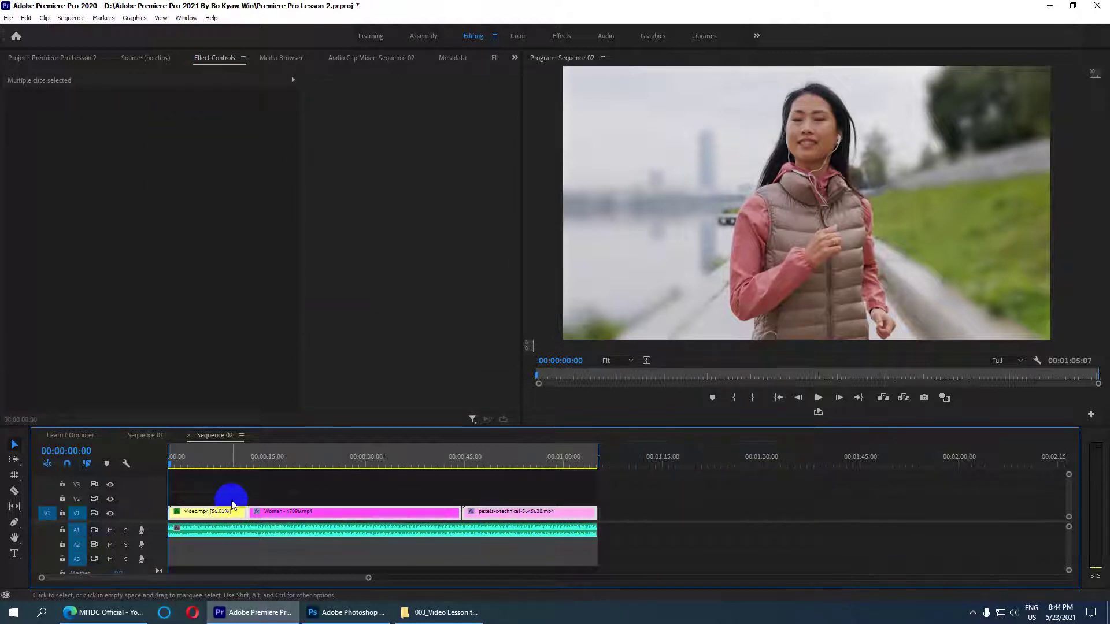
# Choose the Ripple Edit Tool from the Rolling Edit flyout, then return to the Selection Tool
pyautogui.click(308, 498)
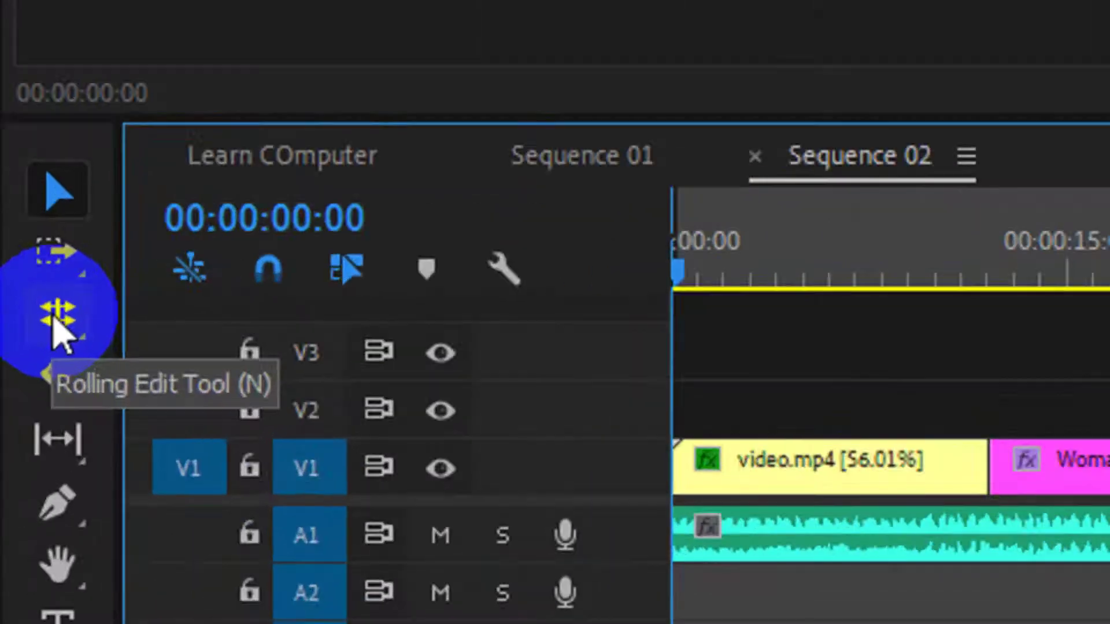
pyautogui.moveTo(55, 321); pyautogui.dragTo(321, 318)
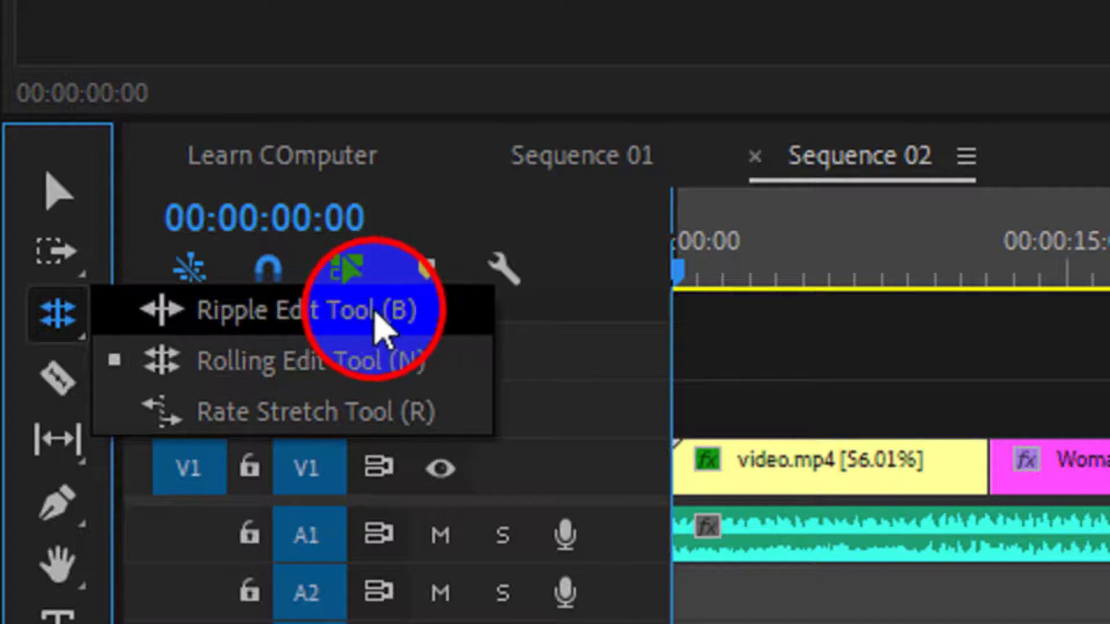
pyautogui.moveTo(393, 321); pyautogui.dragTo(428, 312)
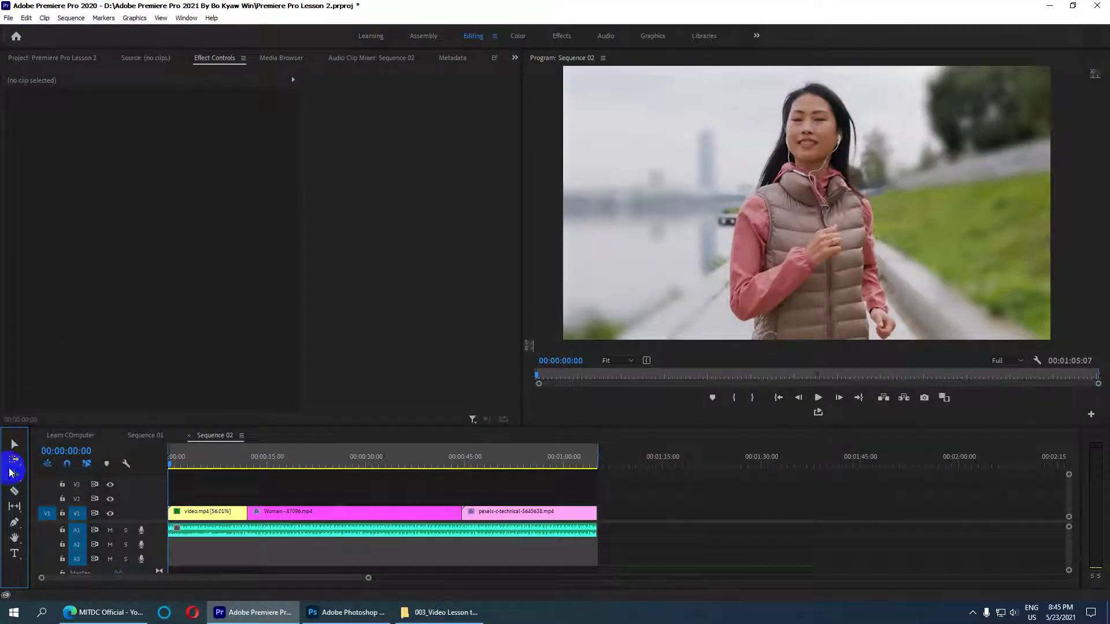
pyautogui.click(16, 449)
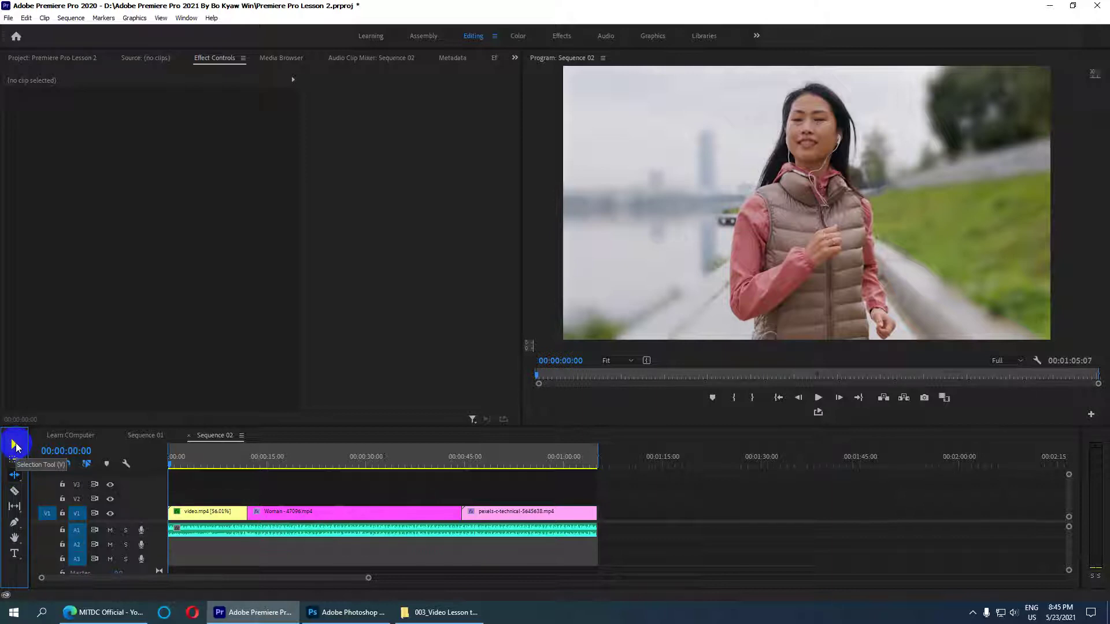
pyautogui.click(16, 447)
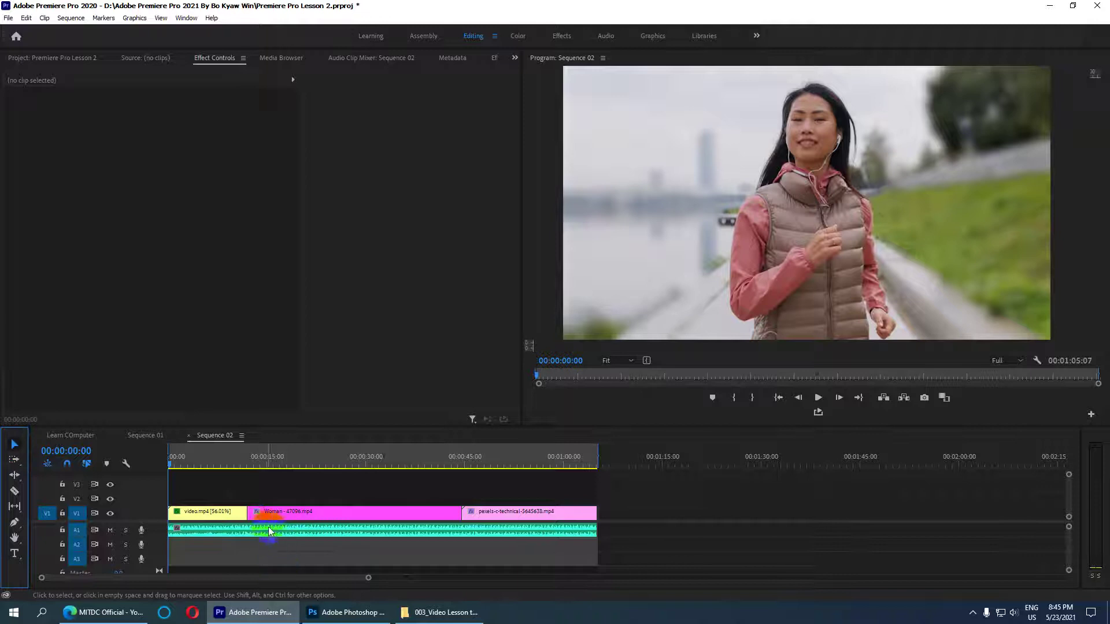
# Drag video.mp4's right edge left until its duration reads 00:00:08:24
pyautogui.click(213, 519)
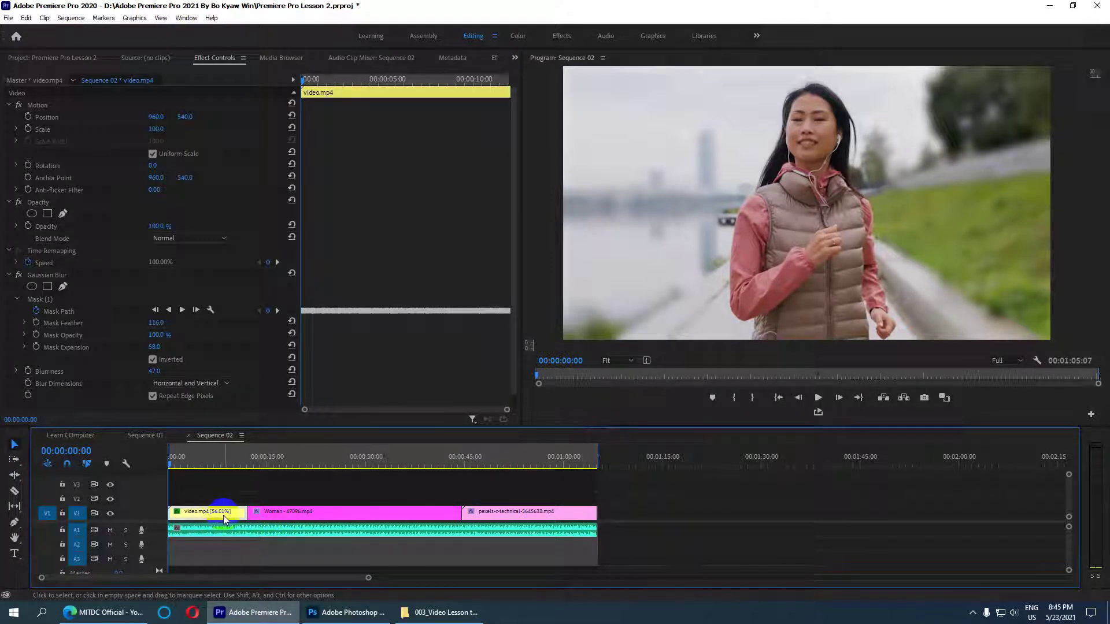
pyautogui.click(245, 511)
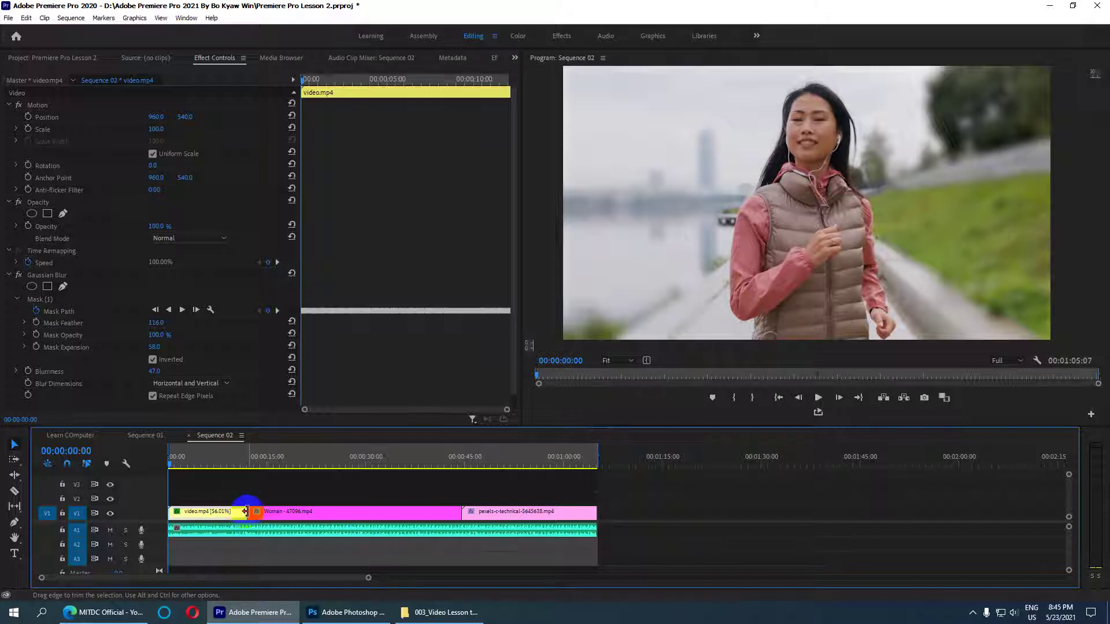
pyautogui.moveTo(245, 511); pyautogui.dragTo(239, 511)
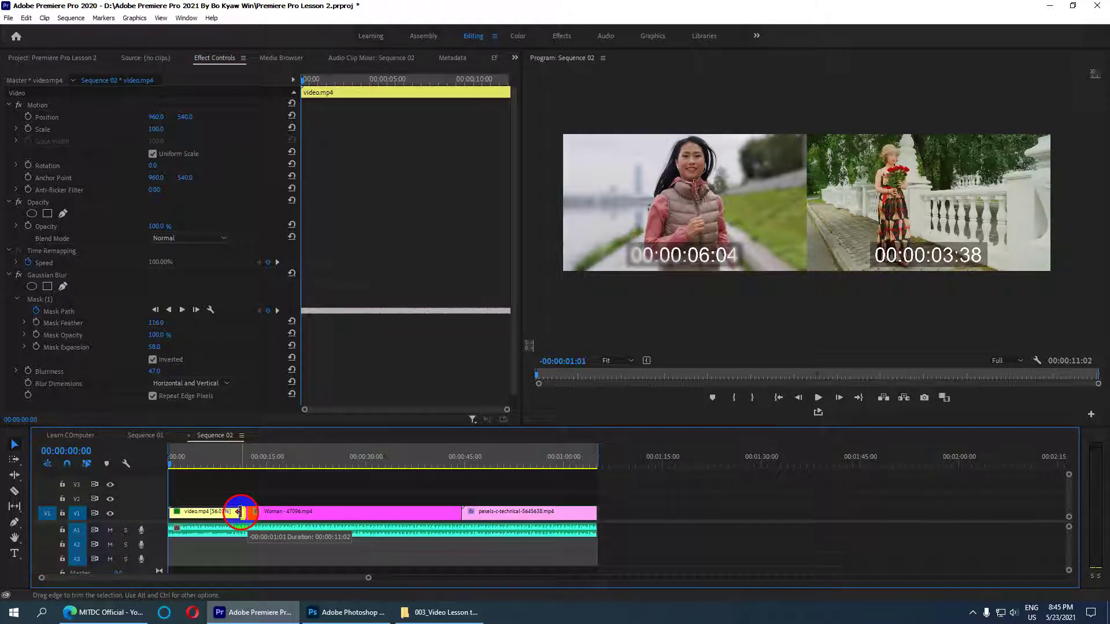
pyautogui.moveTo(238, 512); pyautogui.dragTo(232, 516)
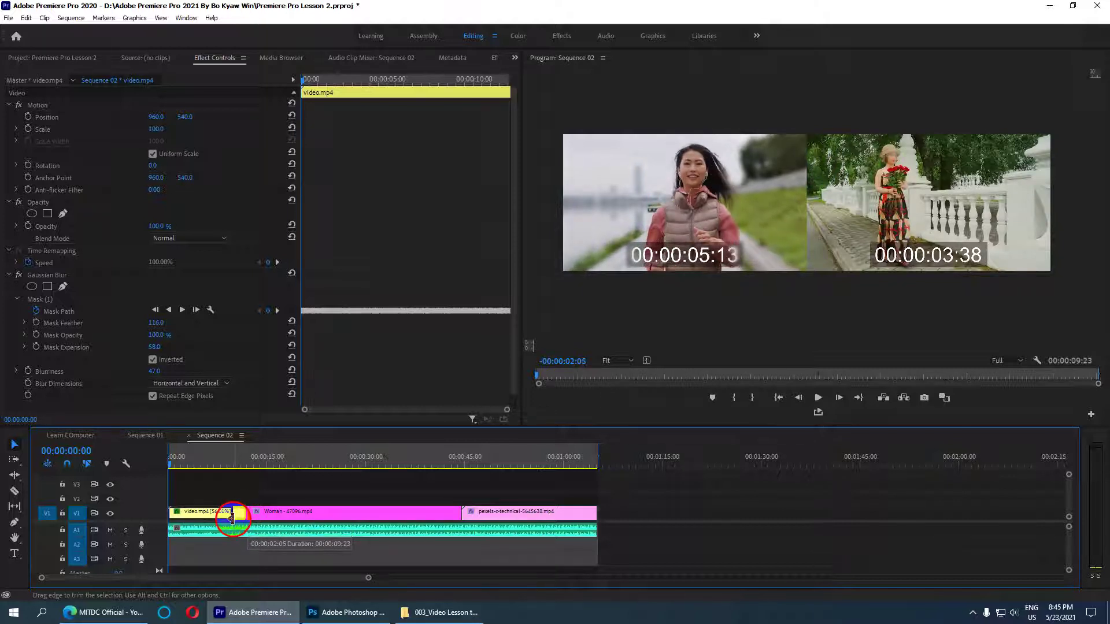
pyautogui.moveTo(232, 516); pyautogui.dragTo(225, 528)
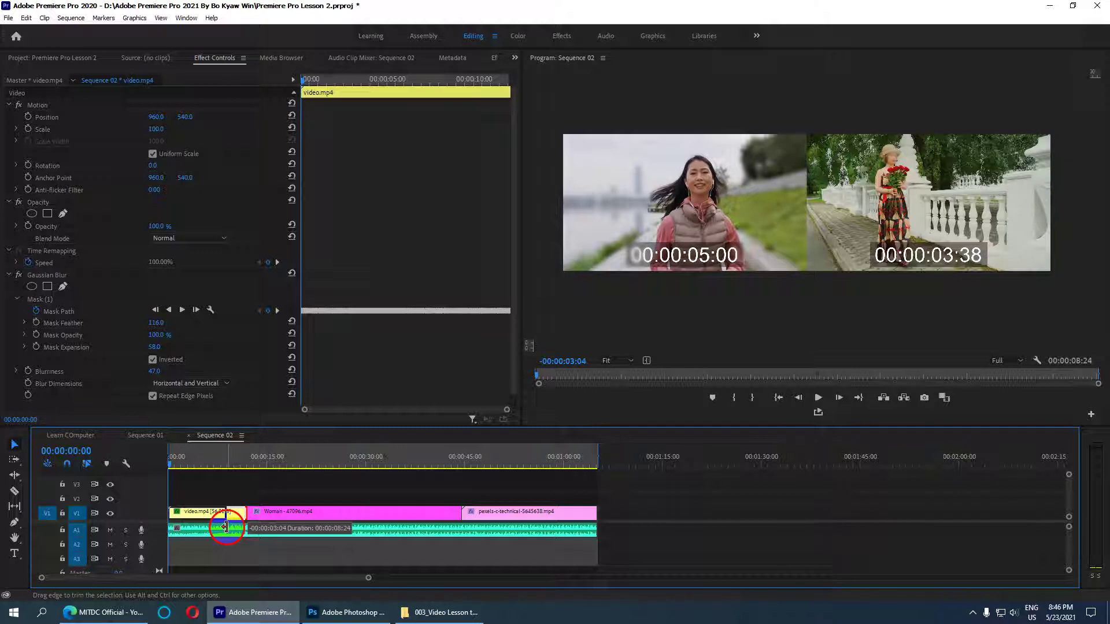
pyautogui.moveTo(225, 527); pyautogui.dragTo(225, 530)
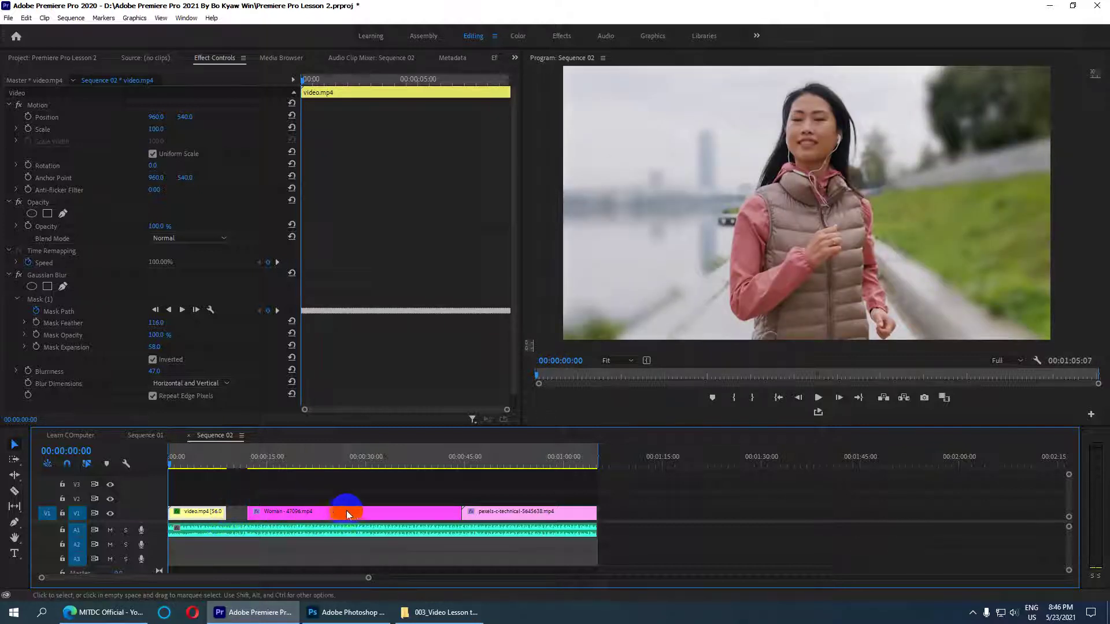
# Ripple Delete the empty gap between video.mp4 and the Woman clip
pyautogui.moveTo(311, 499); pyautogui.dragTo(496, 518)
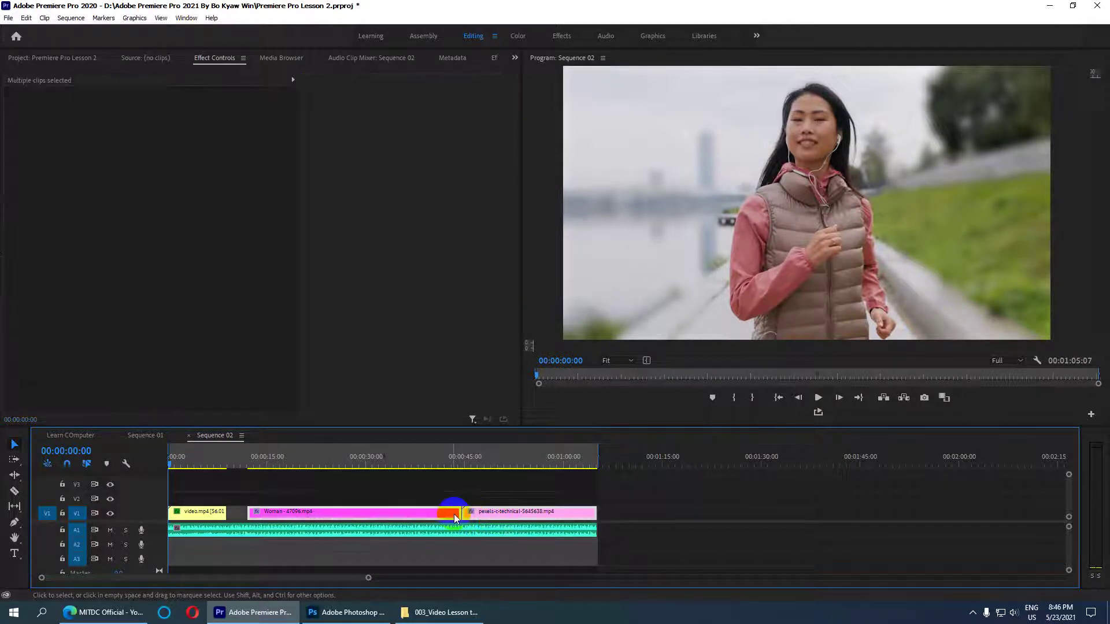
pyautogui.click(428, 513)
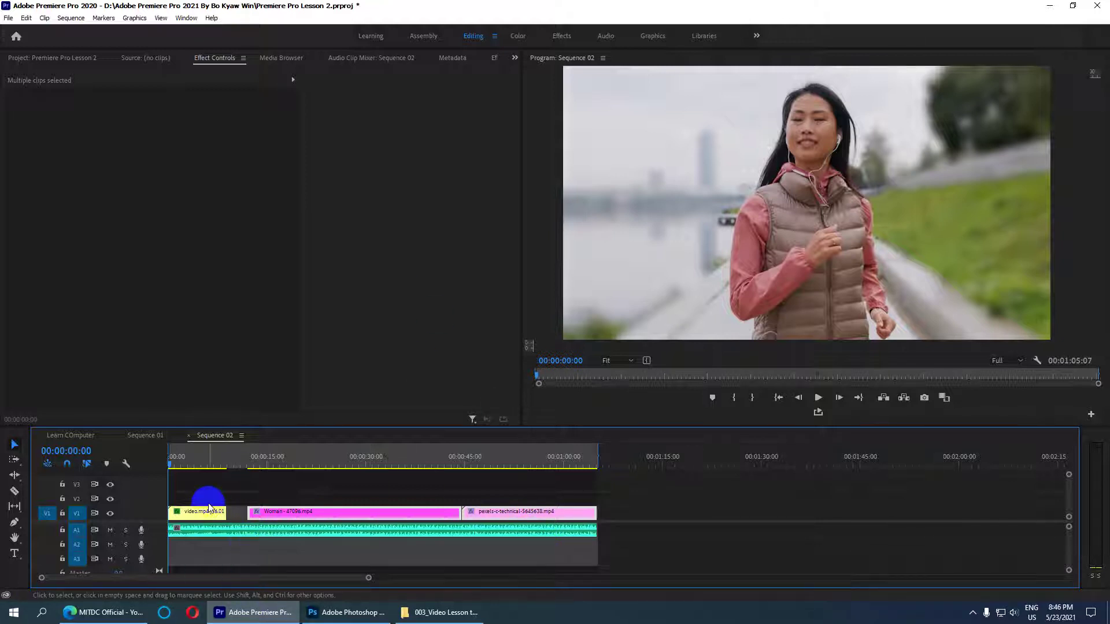
pyautogui.rightClick(238, 514)
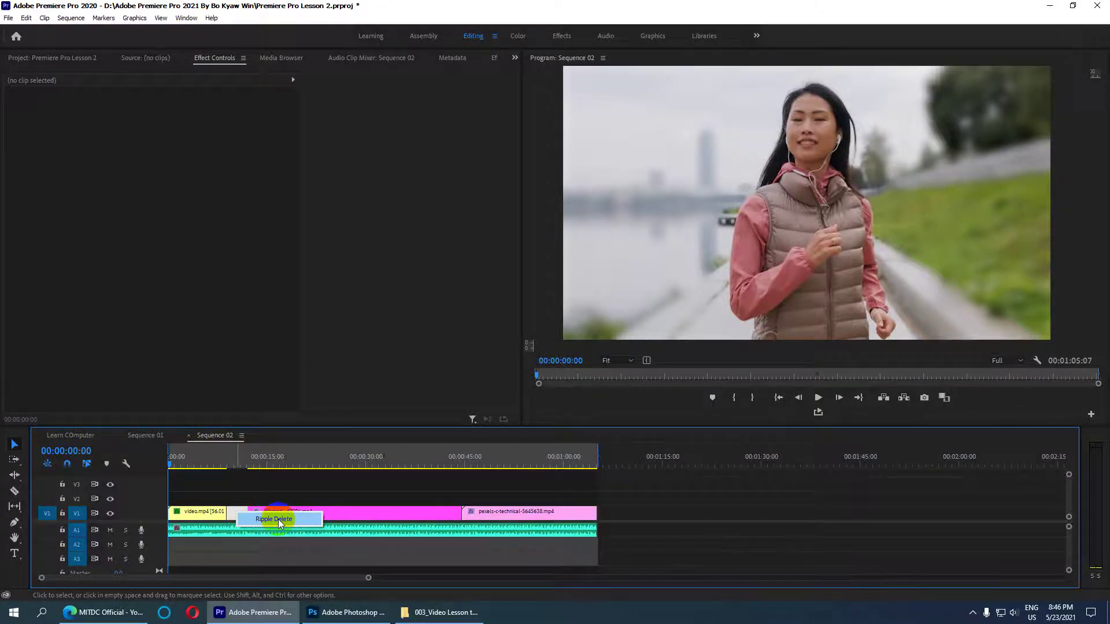
pyautogui.click(280, 520)
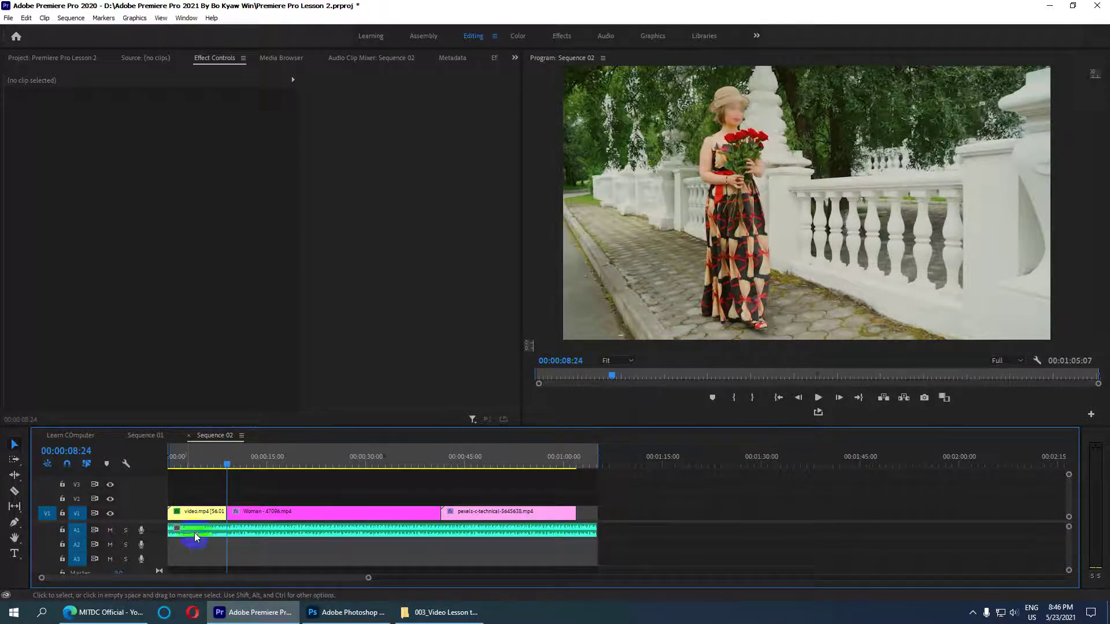
# Drag the video.mp4/Woman edit point right to restore video.mp4's full length
pyautogui.click(194, 512)
pyautogui.click(313, 512)
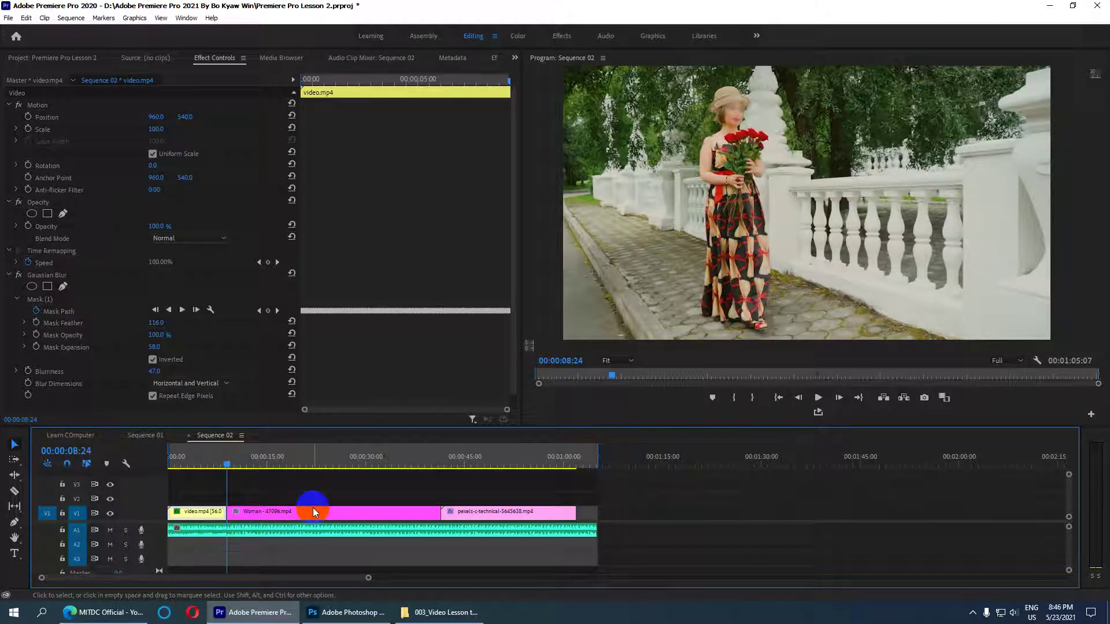
pyautogui.moveTo(323, 498); pyautogui.dragTo(465, 520)
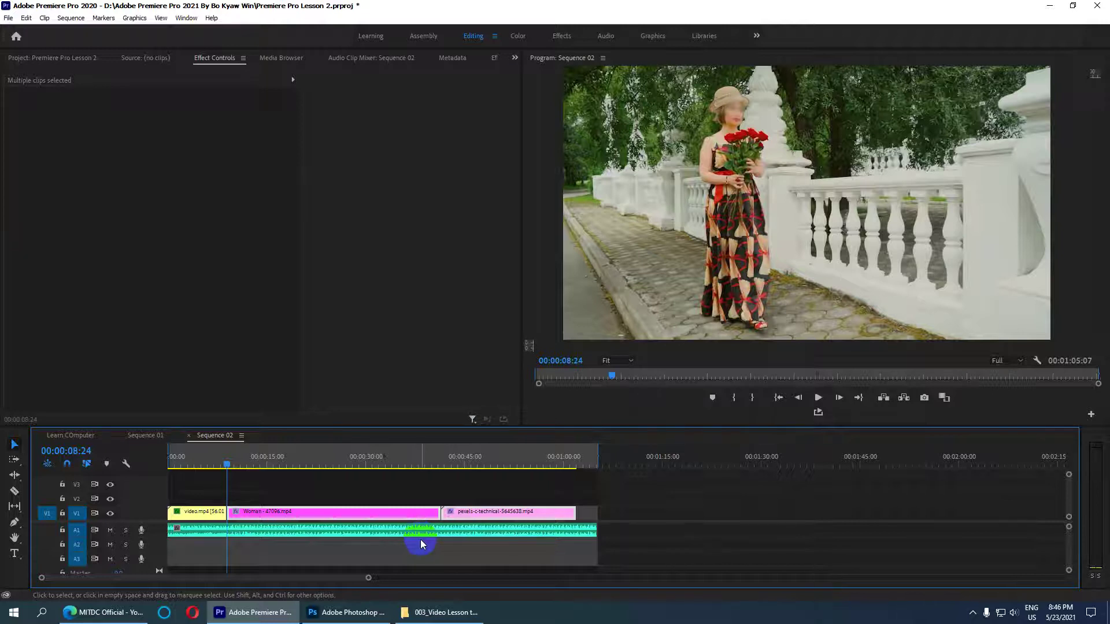
pyautogui.moveTo(14, 475); pyautogui.dragTo(55, 487)
pyautogui.moveTo(225, 516); pyautogui.dragTo(225, 515)
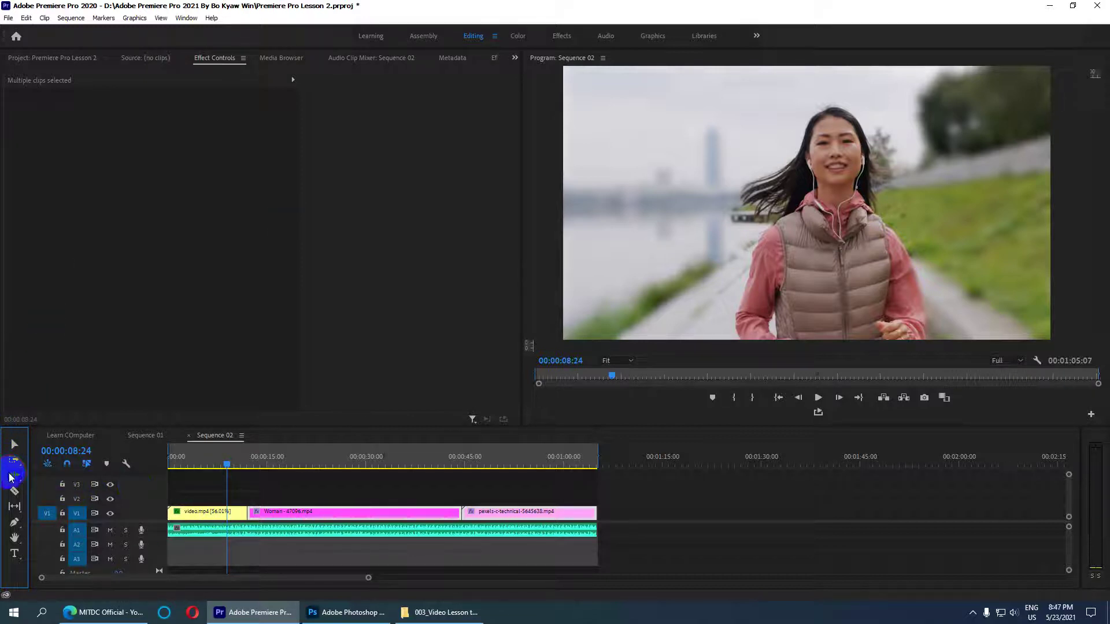
# Pick the Ripple Edit Tool (B) from the toolbar flyout and target a V1 clip edge
pyautogui.moveTo(11, 478); pyautogui.dragTo(97, 471)
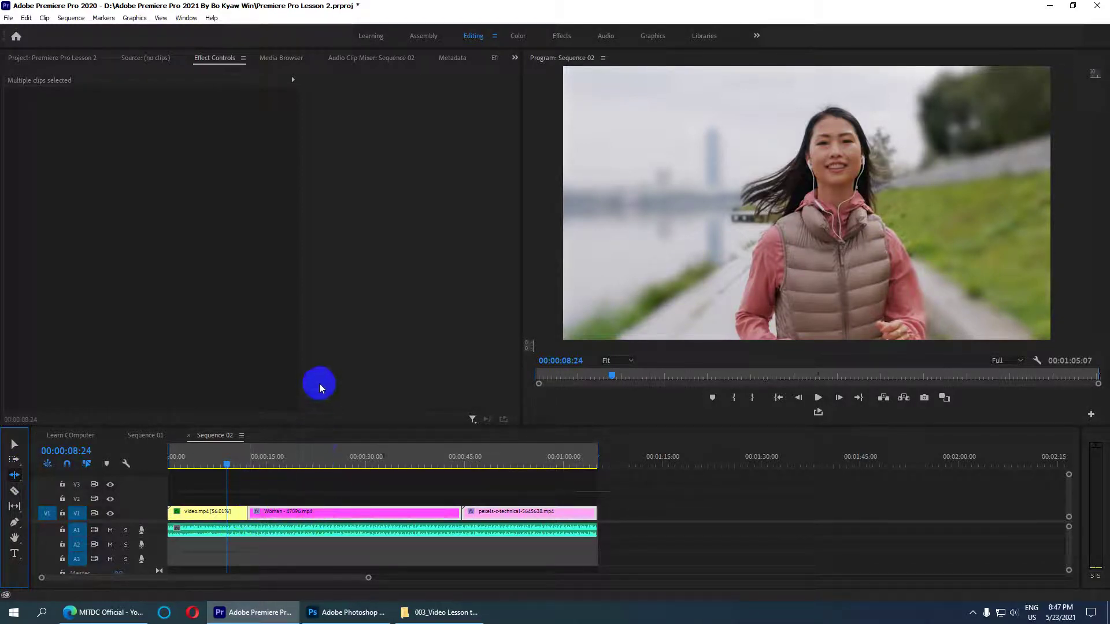
pyautogui.click(568, 510)
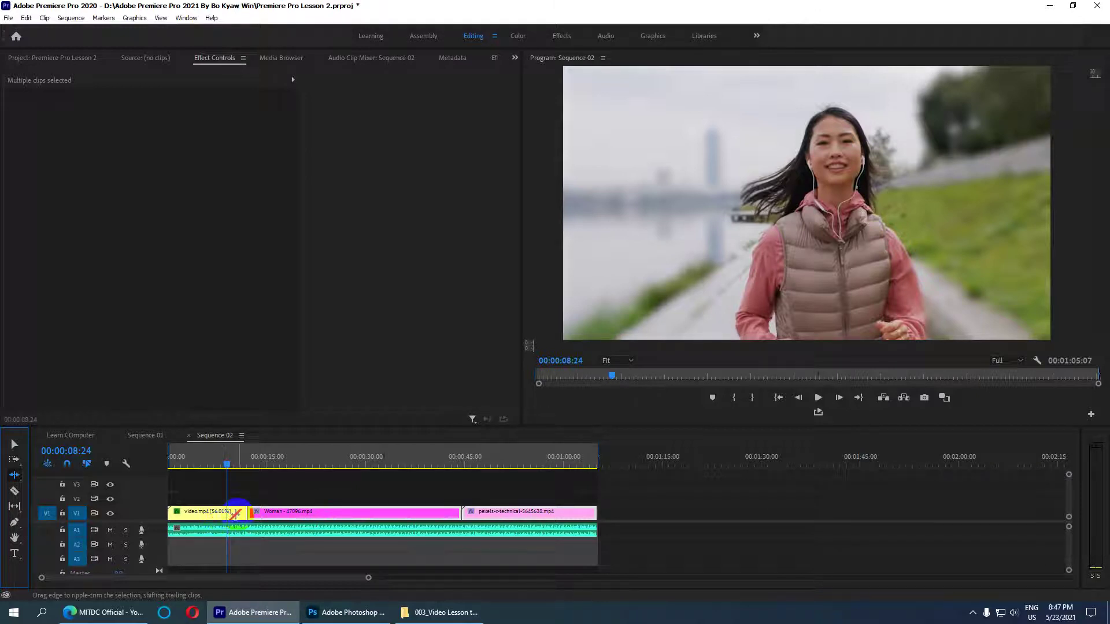
# Grab the video.mp4/Woman edit point with the Ripple Edit tool and test-drag it
pyautogui.moveTo(241, 513); pyautogui.dragTo(245, 513)
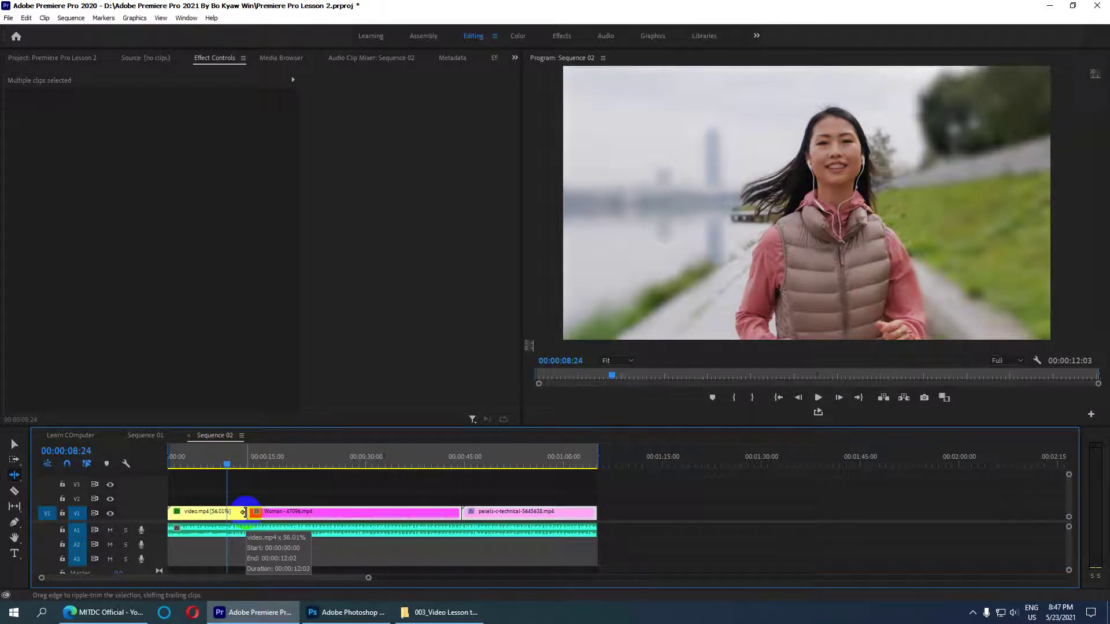
pyautogui.moveTo(244, 512); pyautogui.dragTo(249, 512)
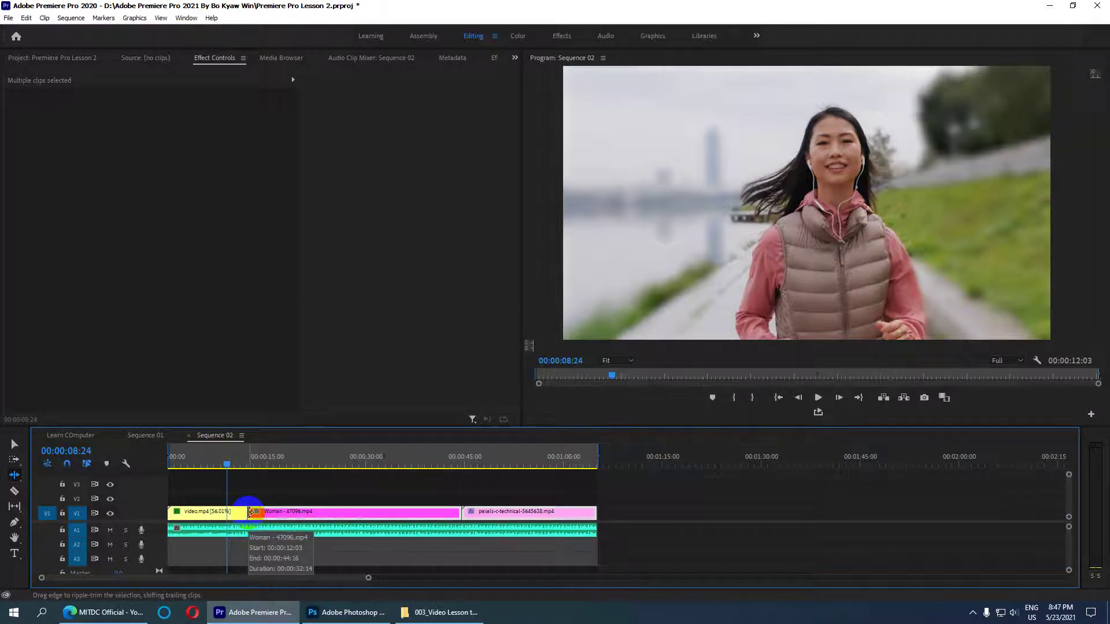
pyautogui.moveTo(250, 513); pyautogui.dragTo(246, 512)
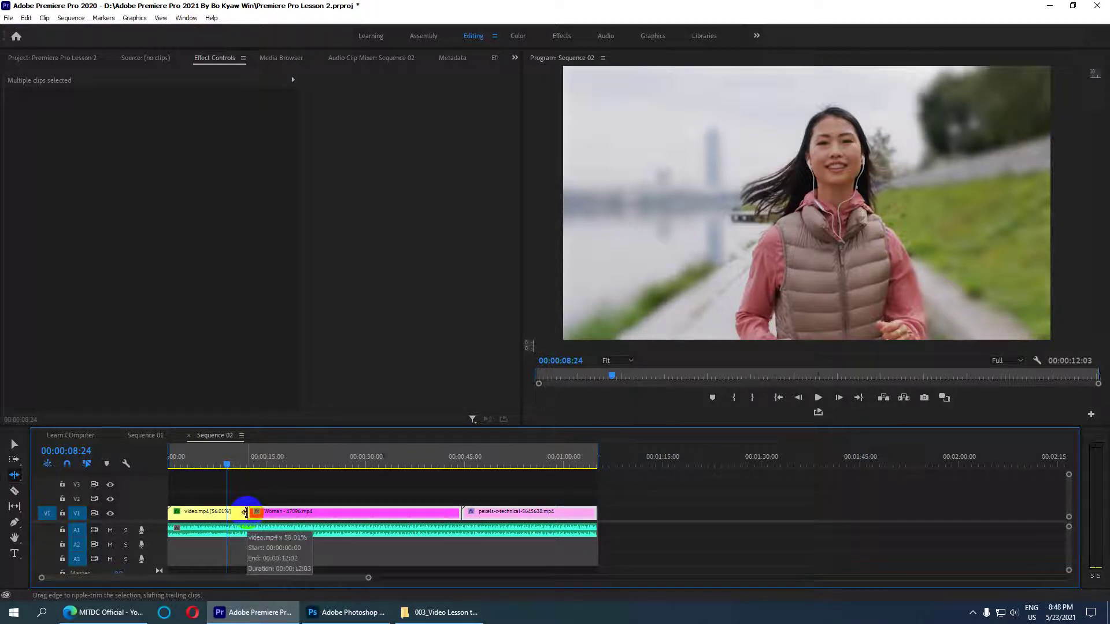
pyautogui.moveTo(245, 512); pyautogui.dragTo(251, 512)
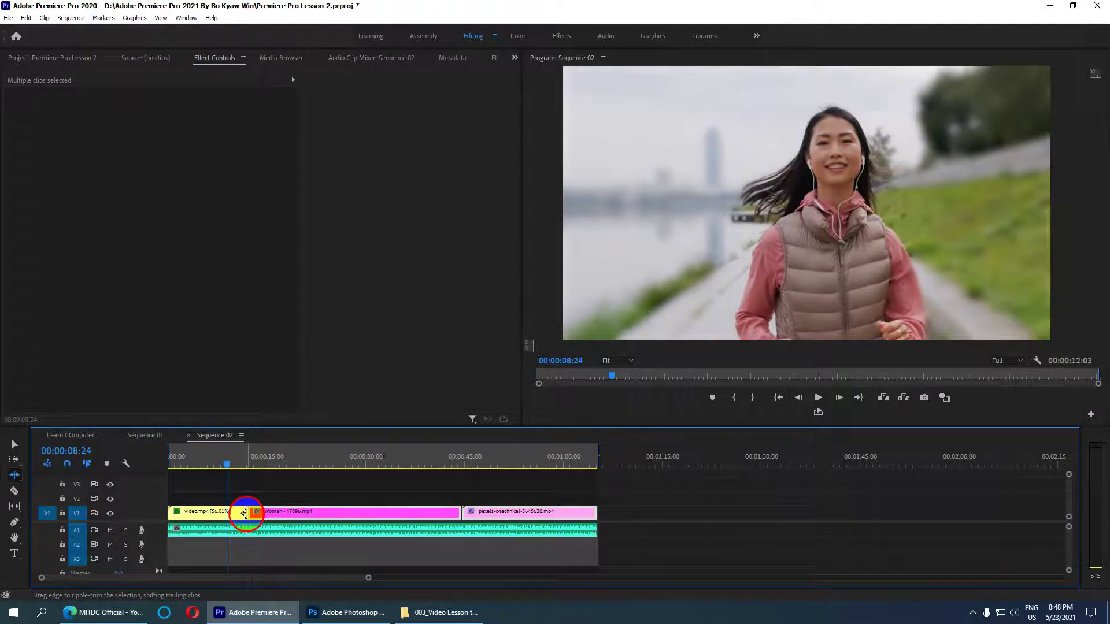
# Ripple-trim video.mp4 to 00:00:08:24 so the Woman and pexels clips close up
pyautogui.moveTo(245, 513); pyautogui.dragTo(236, 513)
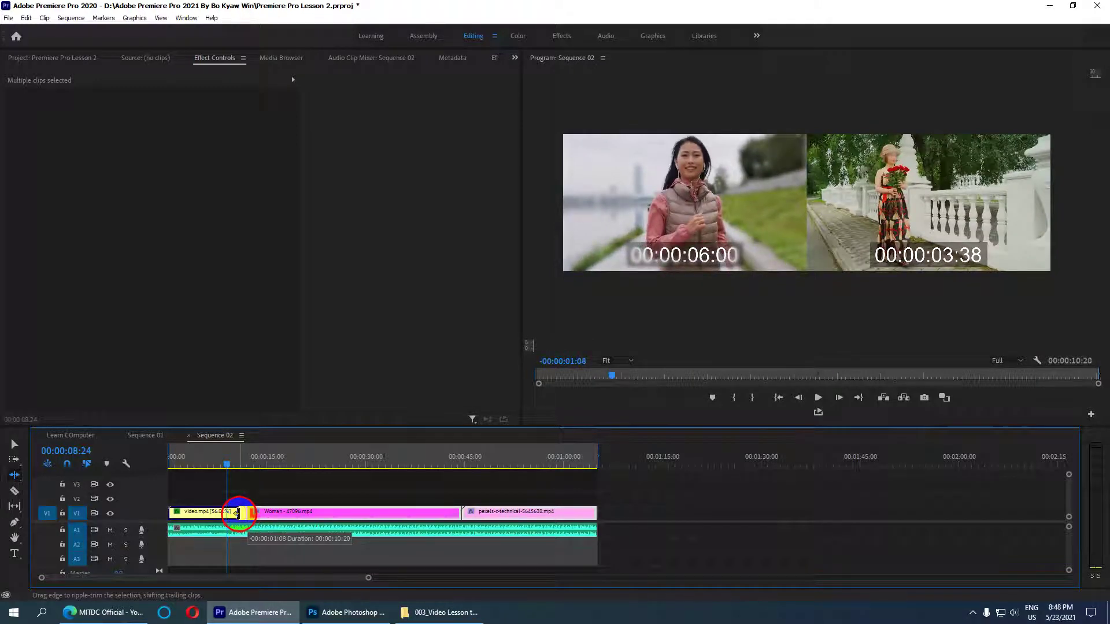
pyautogui.moveTo(237, 513); pyautogui.dragTo(234, 514)
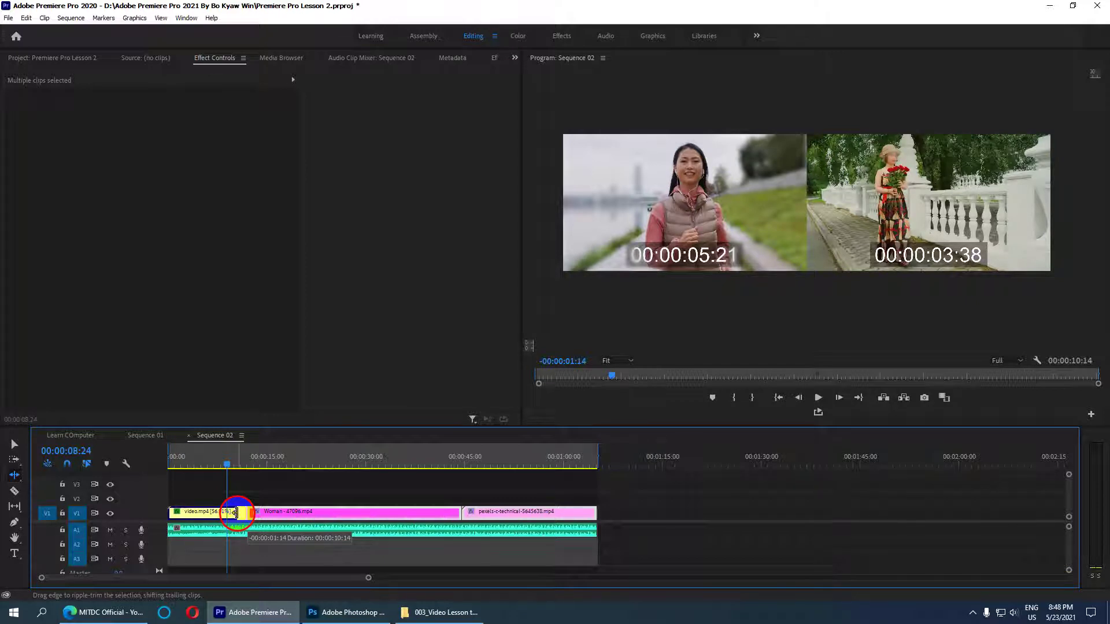
pyautogui.moveTo(235, 513); pyautogui.dragTo(239, 513)
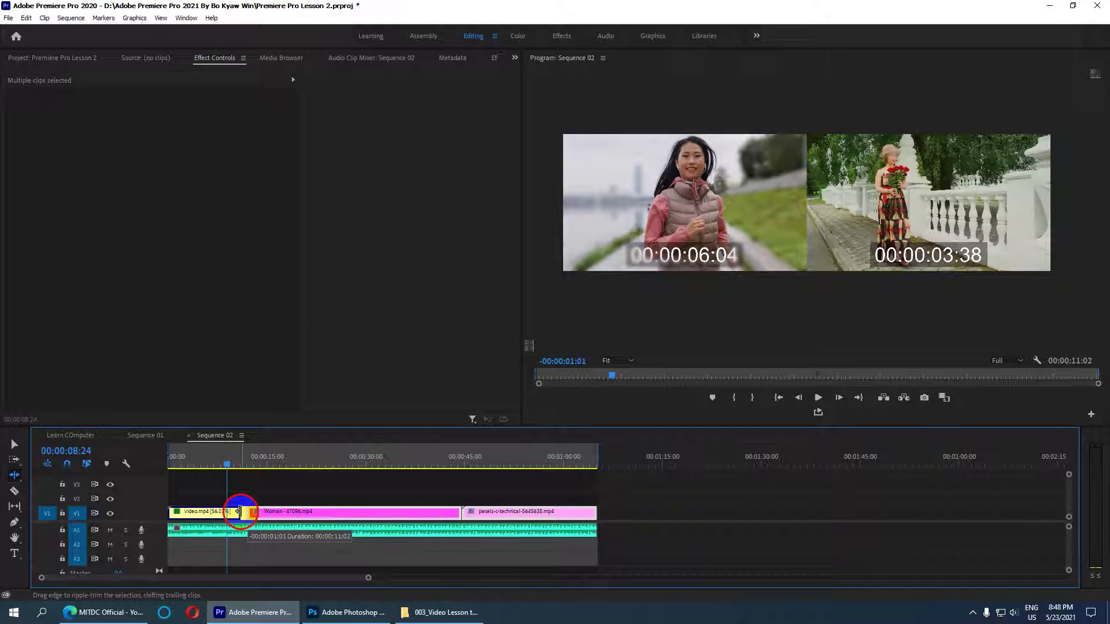
pyautogui.moveTo(239, 513); pyautogui.dragTo(236, 512)
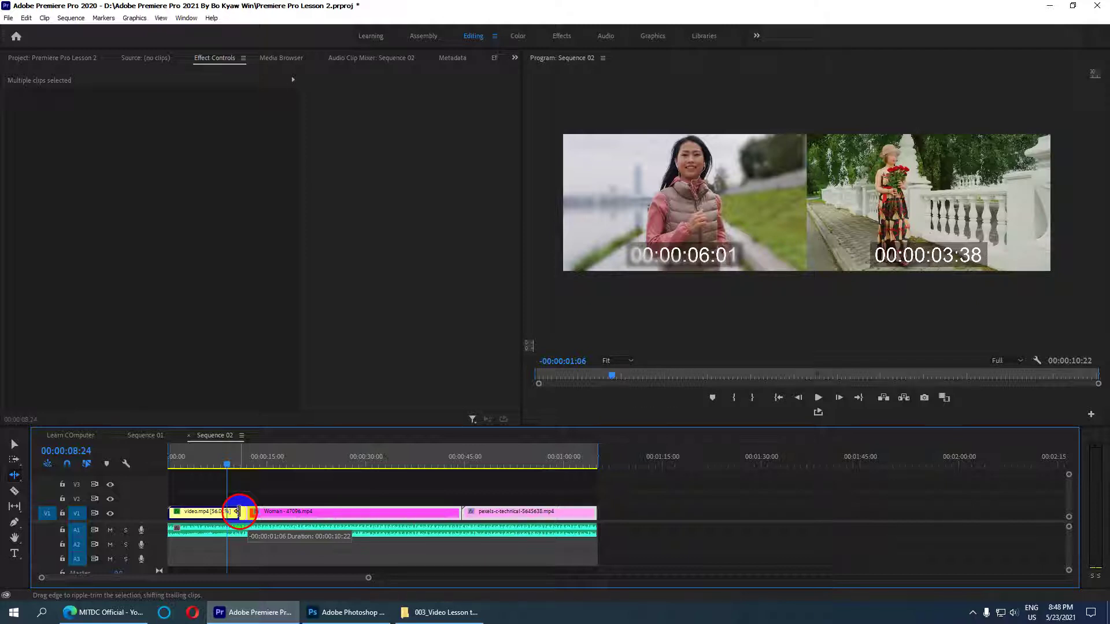
pyautogui.moveTo(238, 512); pyautogui.dragTo(233, 512)
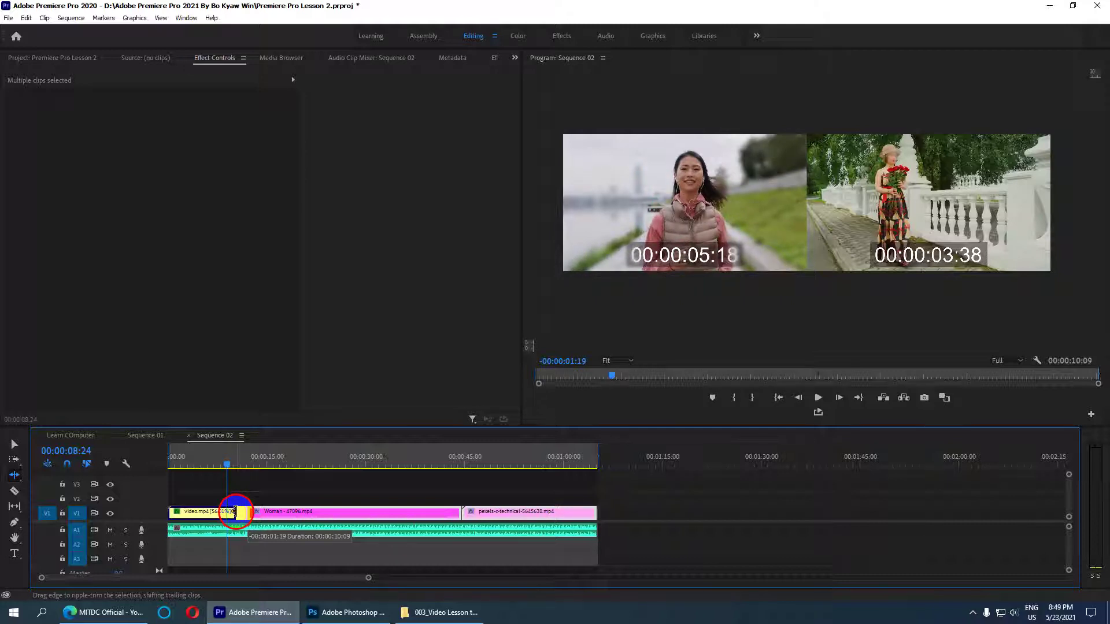
pyautogui.moveTo(233, 512); pyautogui.dragTo(237, 512)
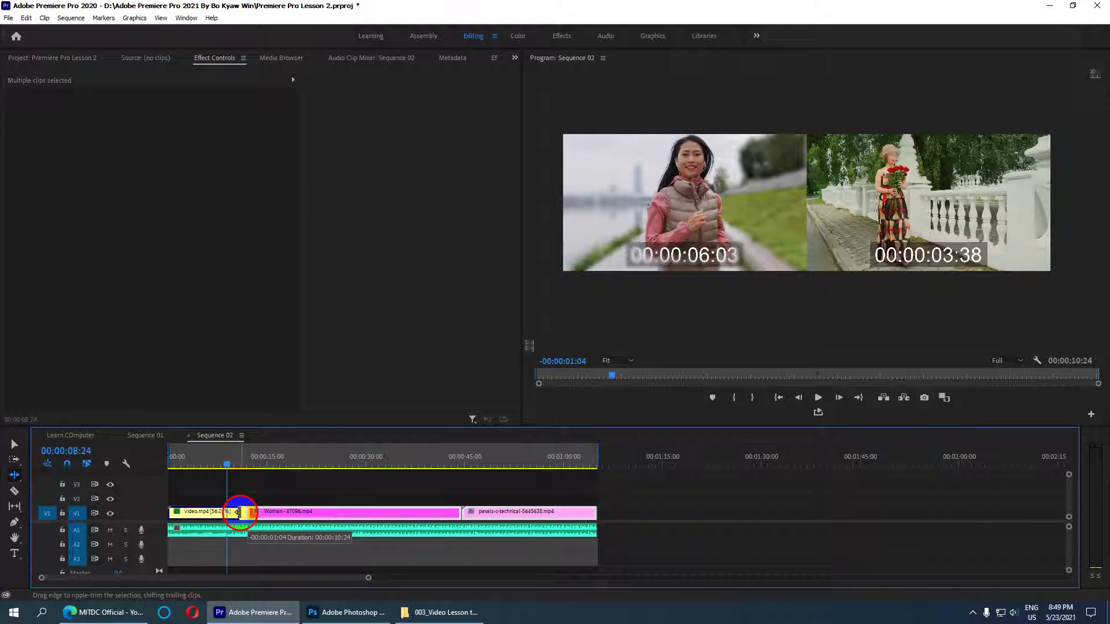
pyautogui.moveTo(237, 512); pyautogui.dragTo(237, 512)
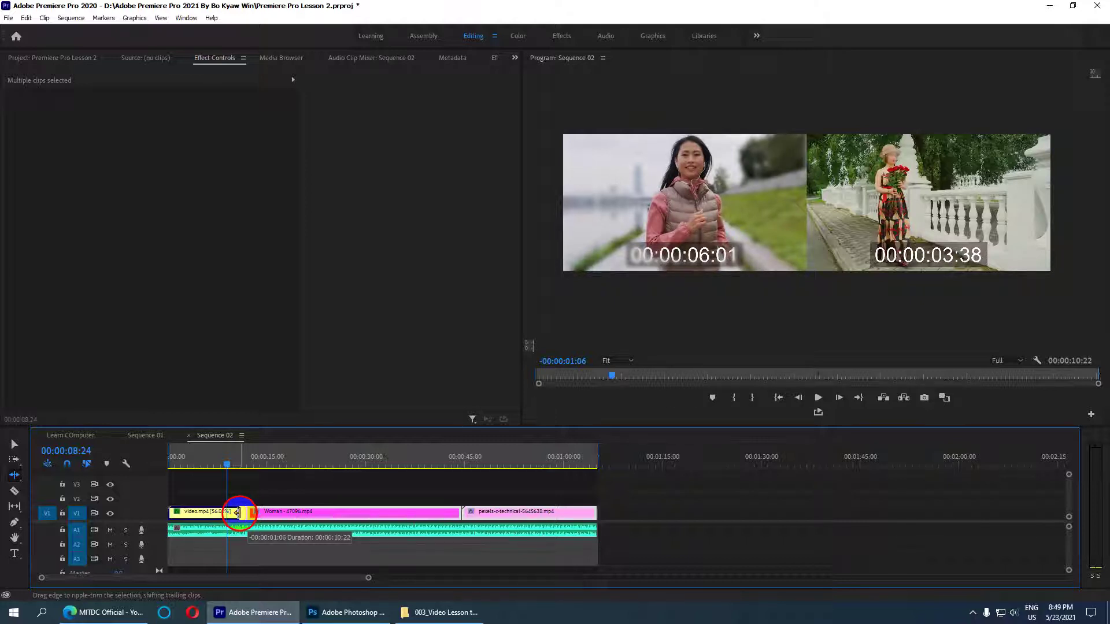
pyautogui.moveTo(237, 513); pyautogui.dragTo(232, 513)
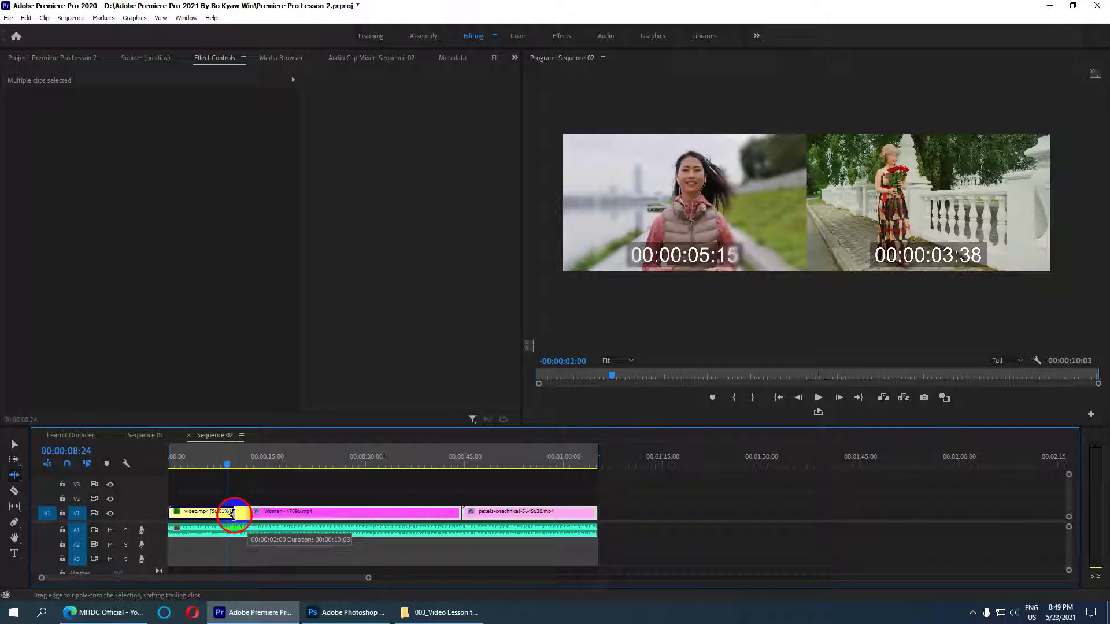
pyautogui.moveTo(232, 513); pyautogui.dragTo(231, 514)
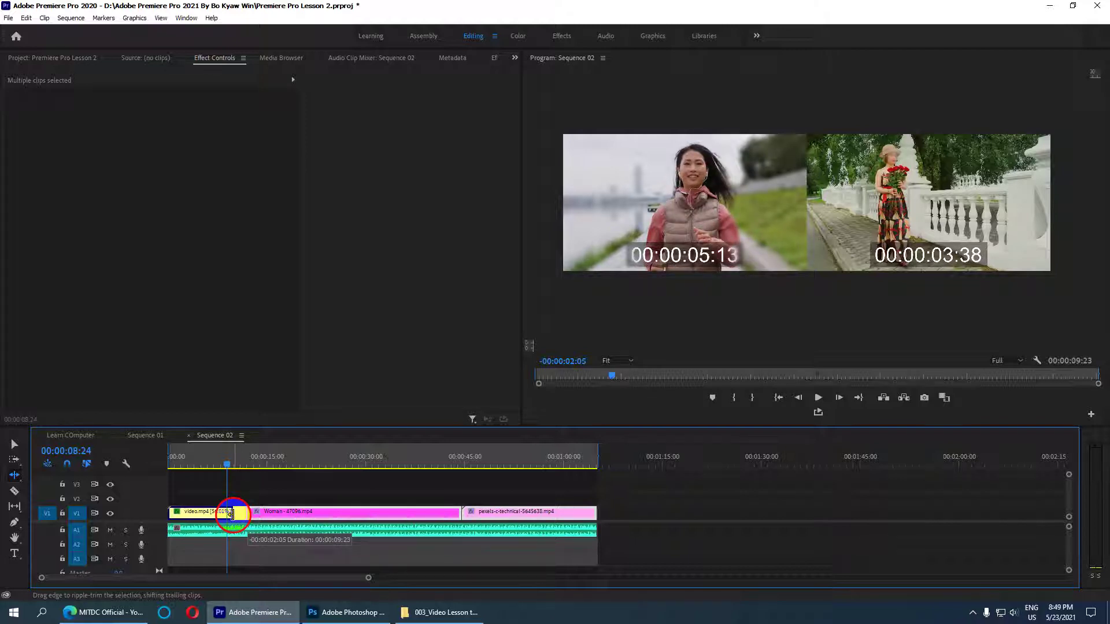
pyautogui.moveTo(231, 514); pyautogui.dragTo(227, 514)
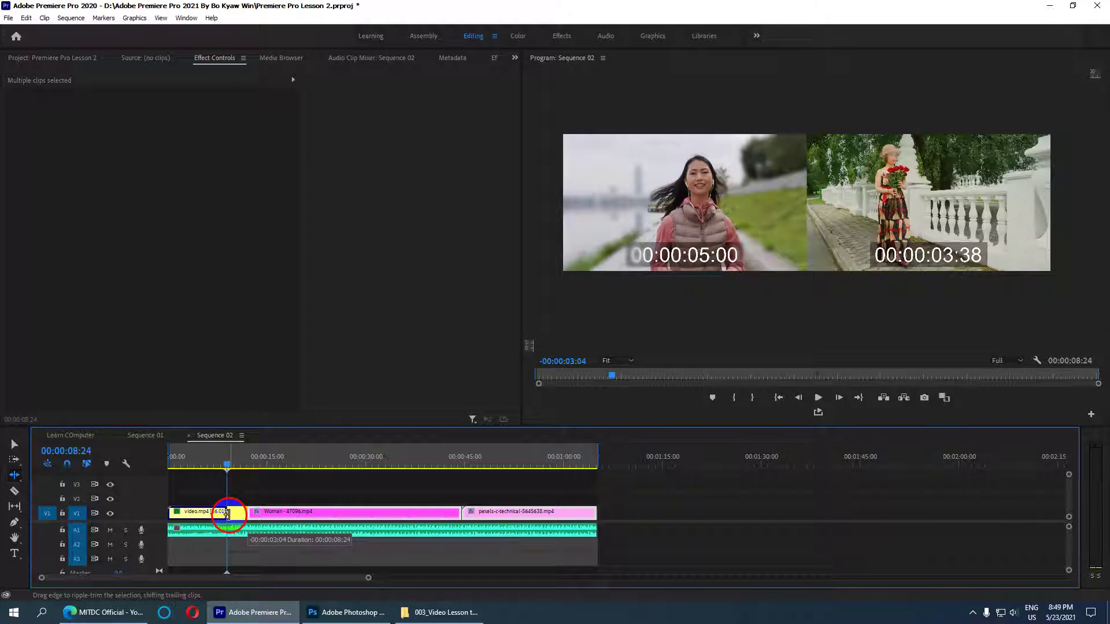
pyautogui.moveTo(227, 514); pyautogui.dragTo(229, 514)
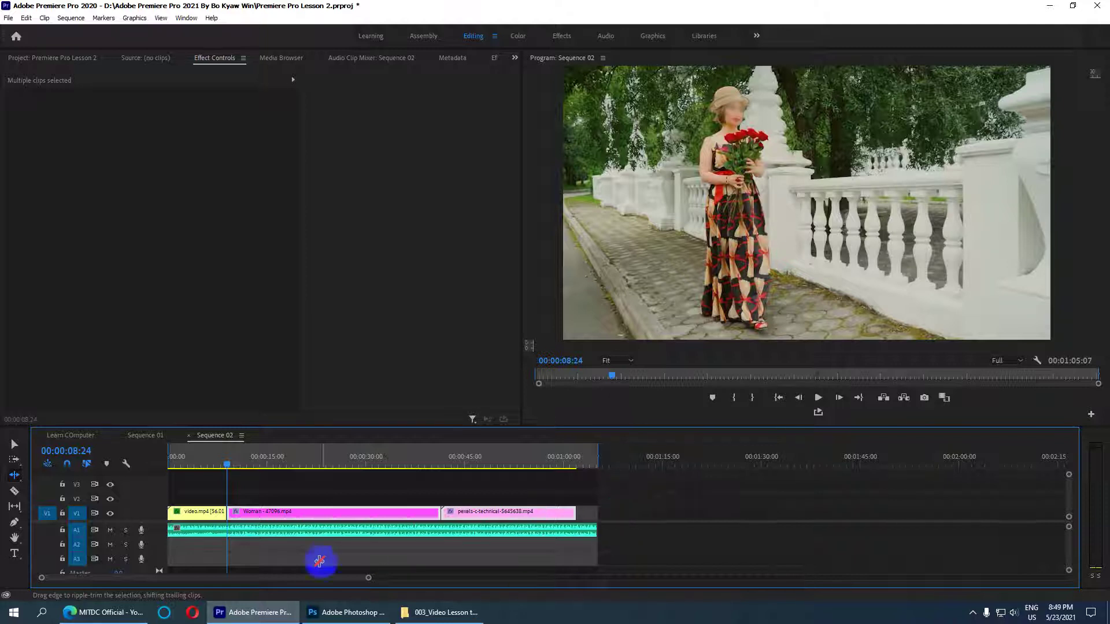
# Switch to the Selection tool and select video.mp4 to show its Motion, Opacity and Gaussian Blur
pyautogui.click(277, 512)
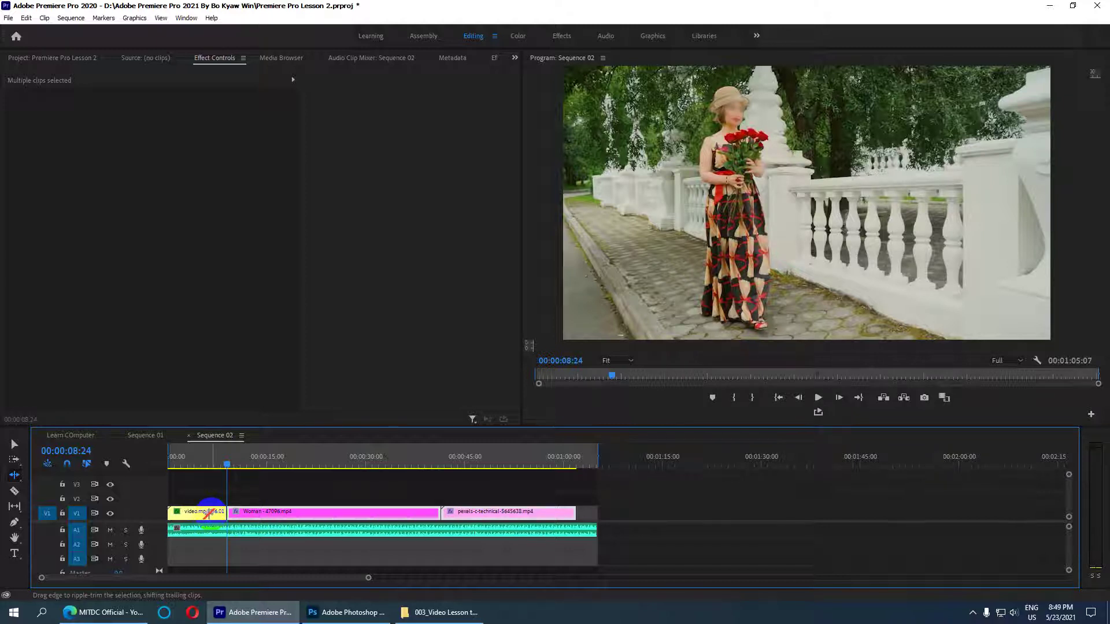
pyautogui.click(233, 513)
pyautogui.click(577, 513)
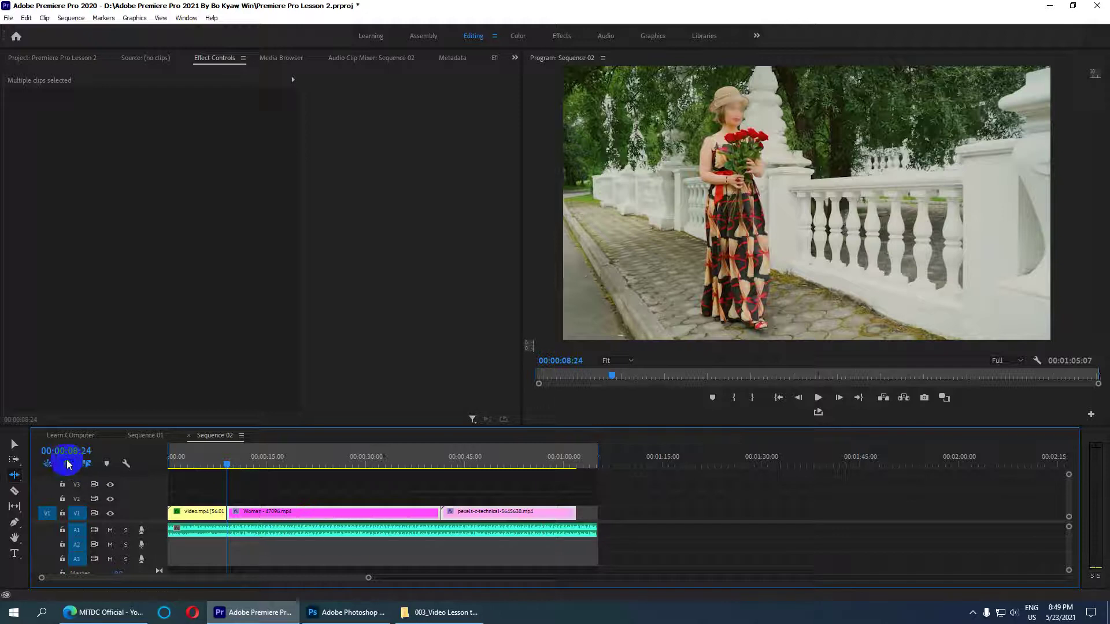
pyautogui.click(14, 447)
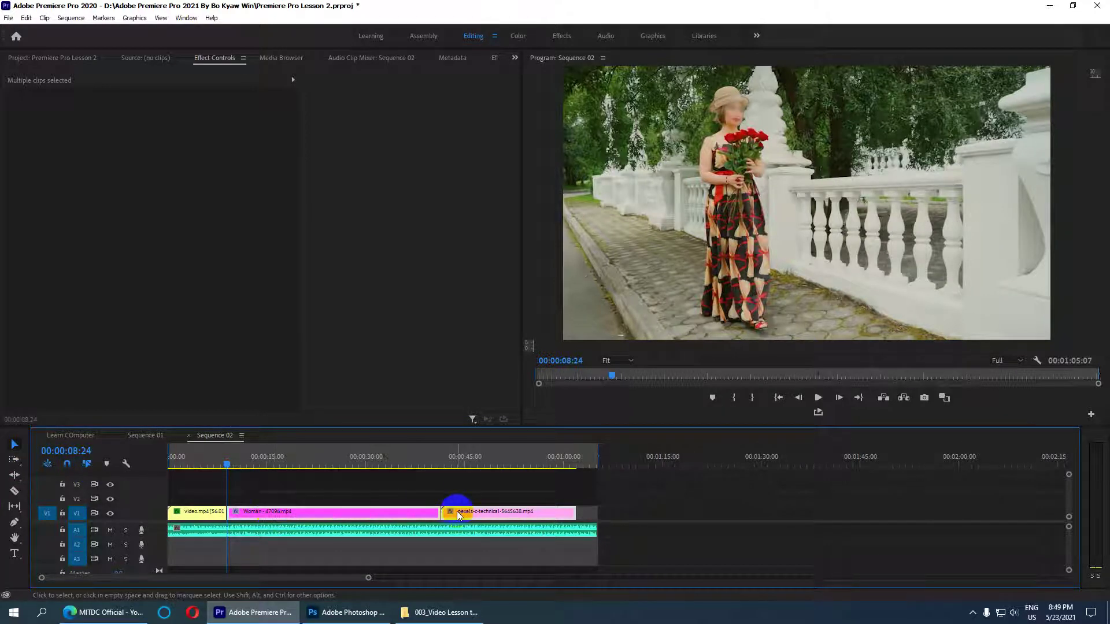
pyautogui.moveTo(375, 499); pyautogui.dragTo(481, 512)
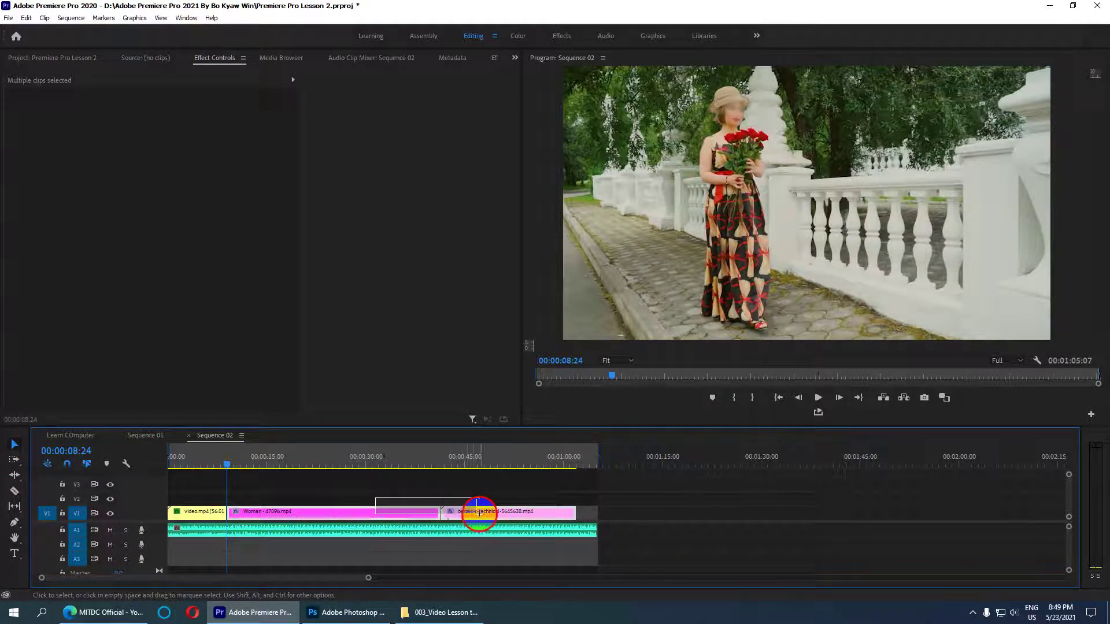
pyautogui.click(199, 512)
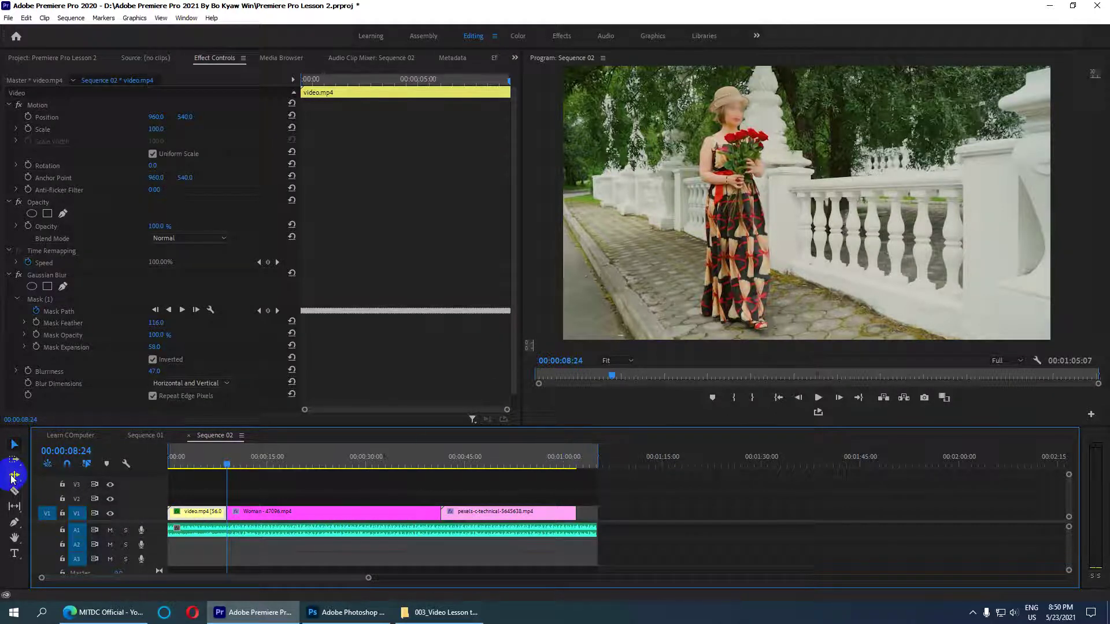
# Choose the Ripple Edit Tool (B) from the edit-tool flyout and try it on the clip edges
pyautogui.moveTo(14, 474); pyautogui.dragTo(86, 477)
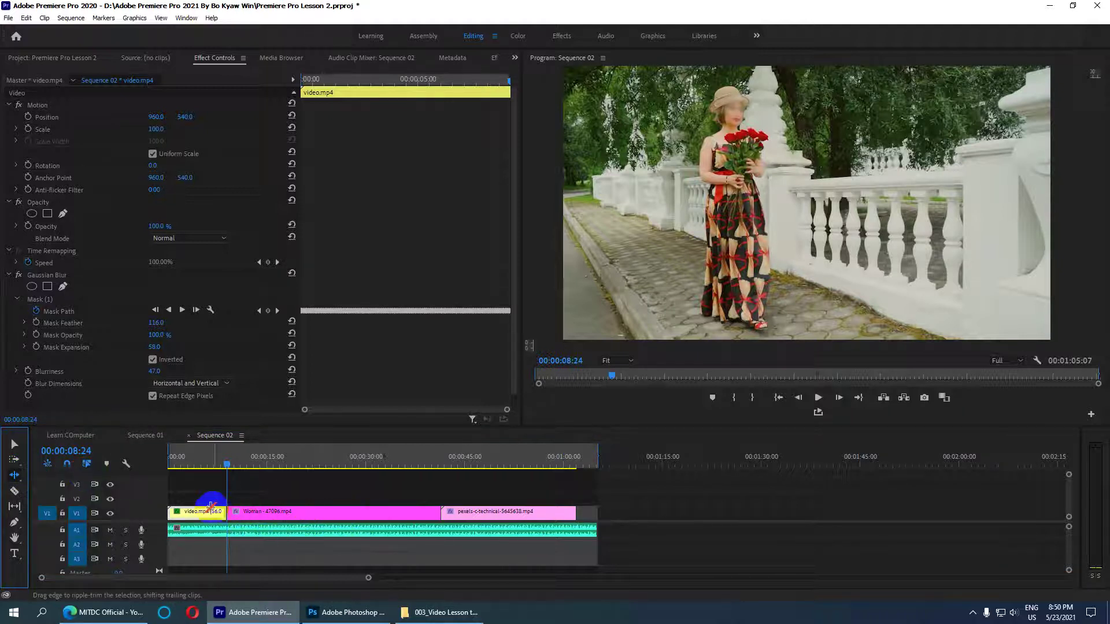
pyautogui.moveTo(427, 522); pyautogui.dragTo(434, 511)
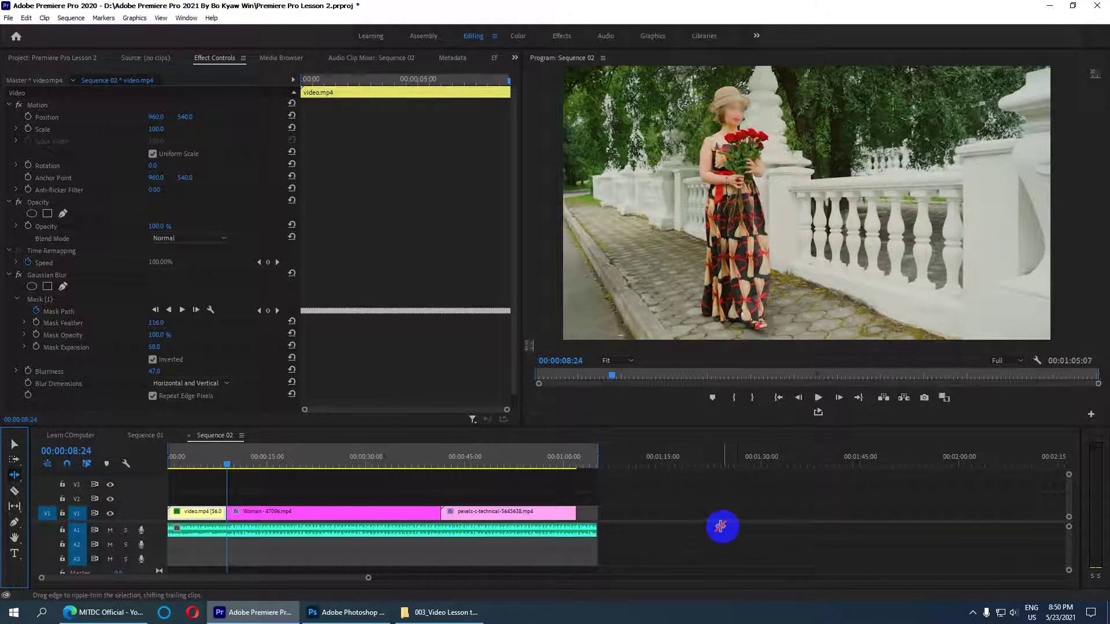
pyautogui.click(471, 521)
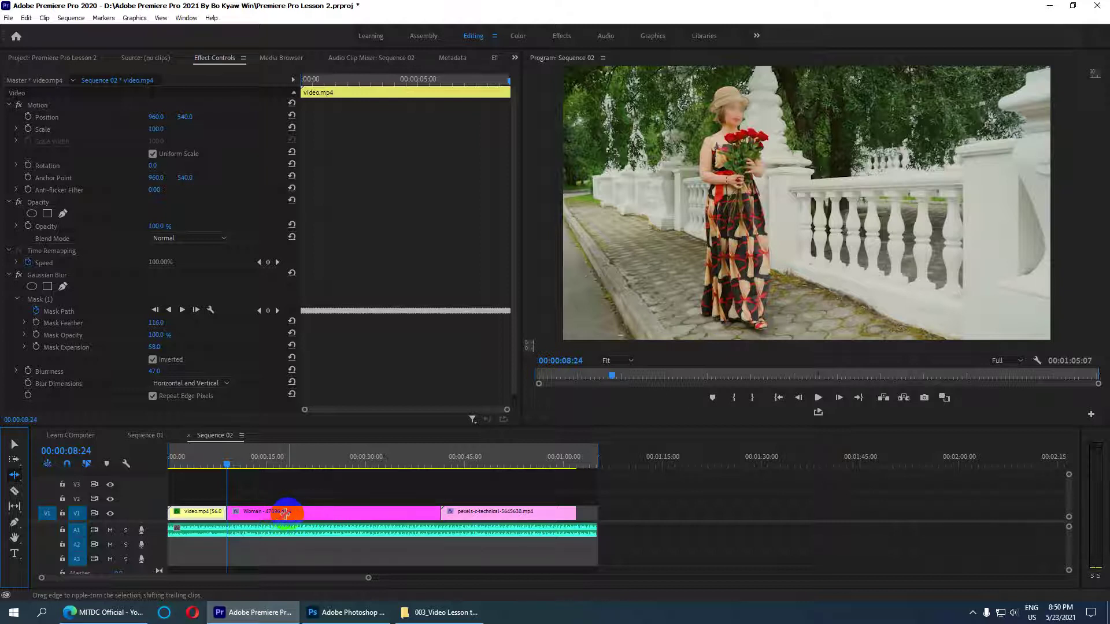
pyautogui.moveTo(285, 513); pyautogui.dragTo(255, 512)
pyautogui.moveTo(241, 513); pyautogui.dragTo(229, 511)
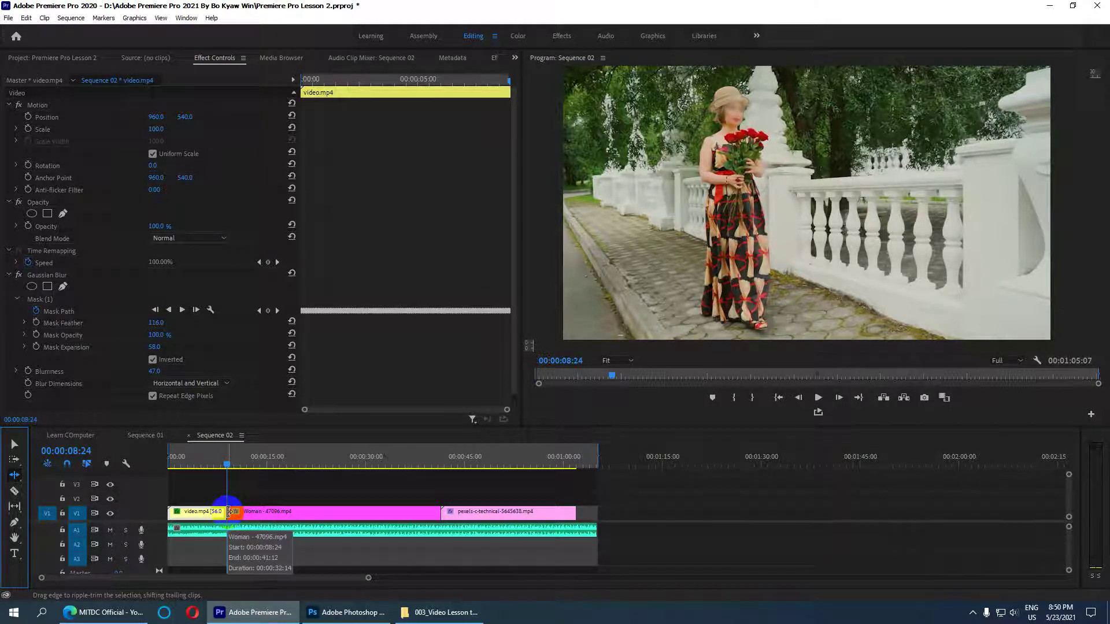
# Ripple-trim the Woman clip's in point about +00:00:08:21 so the pexels clip moves earlier
pyautogui.click(15, 475)
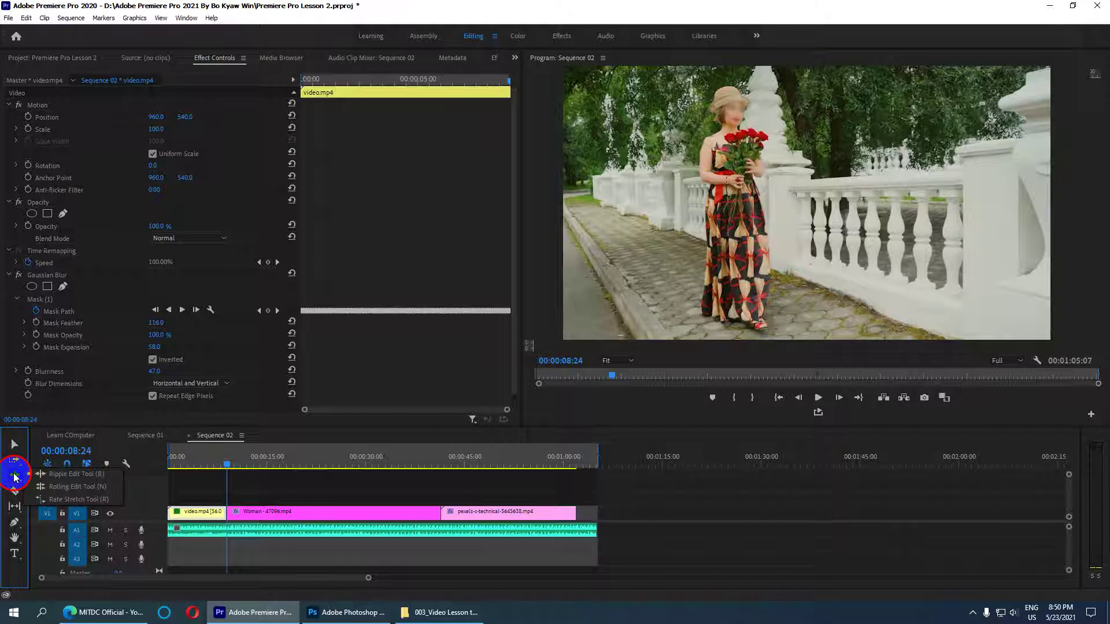
pyautogui.click(41, 474)
pyautogui.click(229, 512)
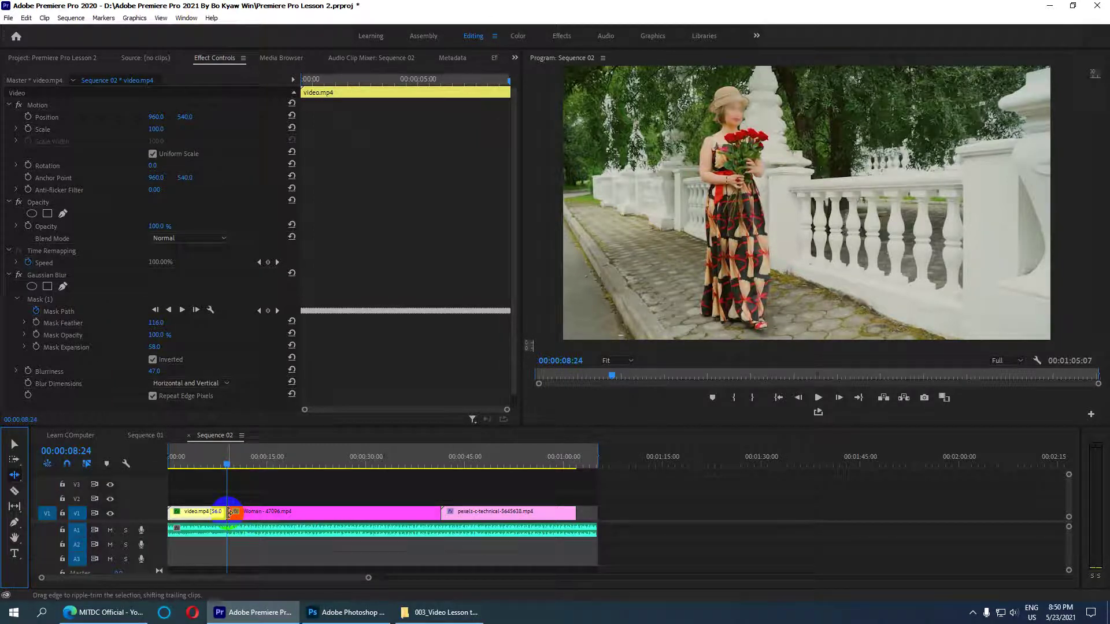
pyautogui.click(229, 513)
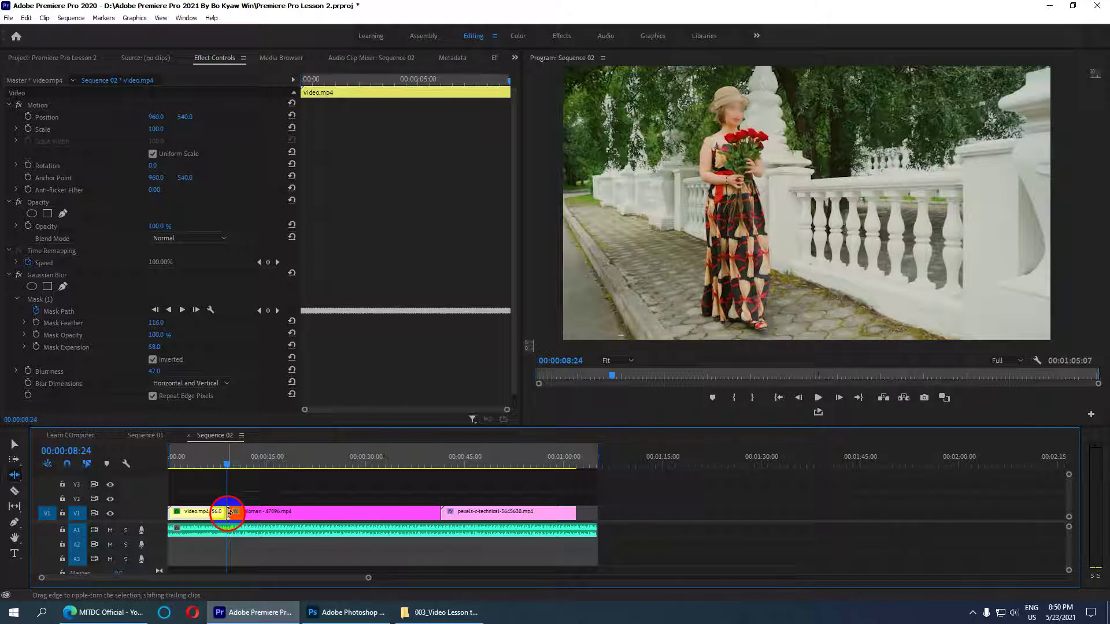
pyautogui.moveTo(229, 512); pyautogui.dragTo(262, 512)
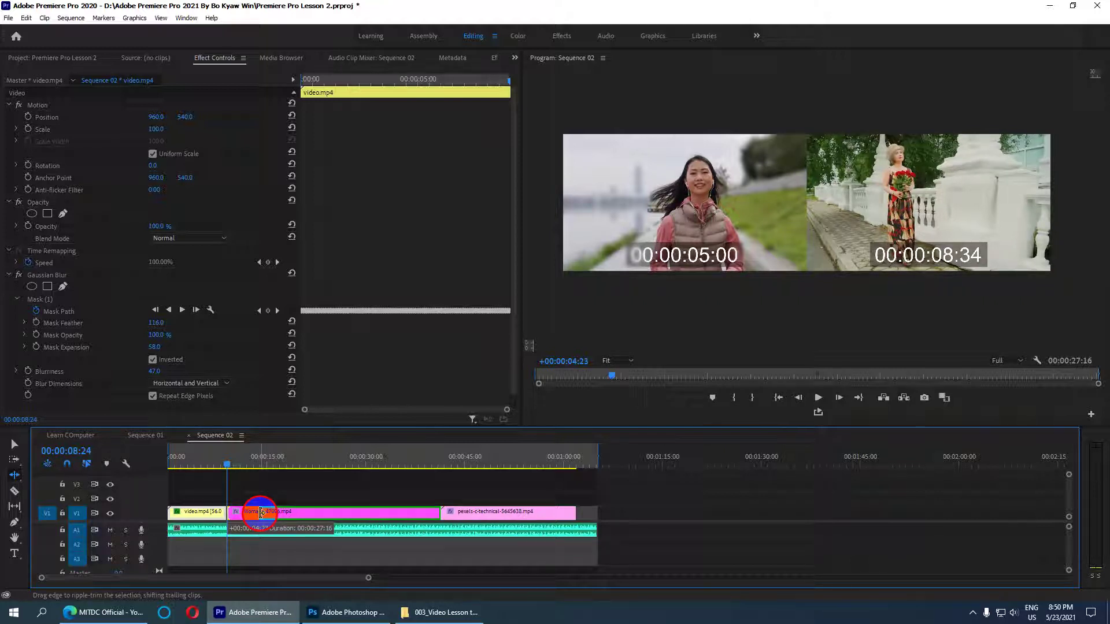
pyautogui.moveTo(262, 512); pyautogui.dragTo(287, 512)
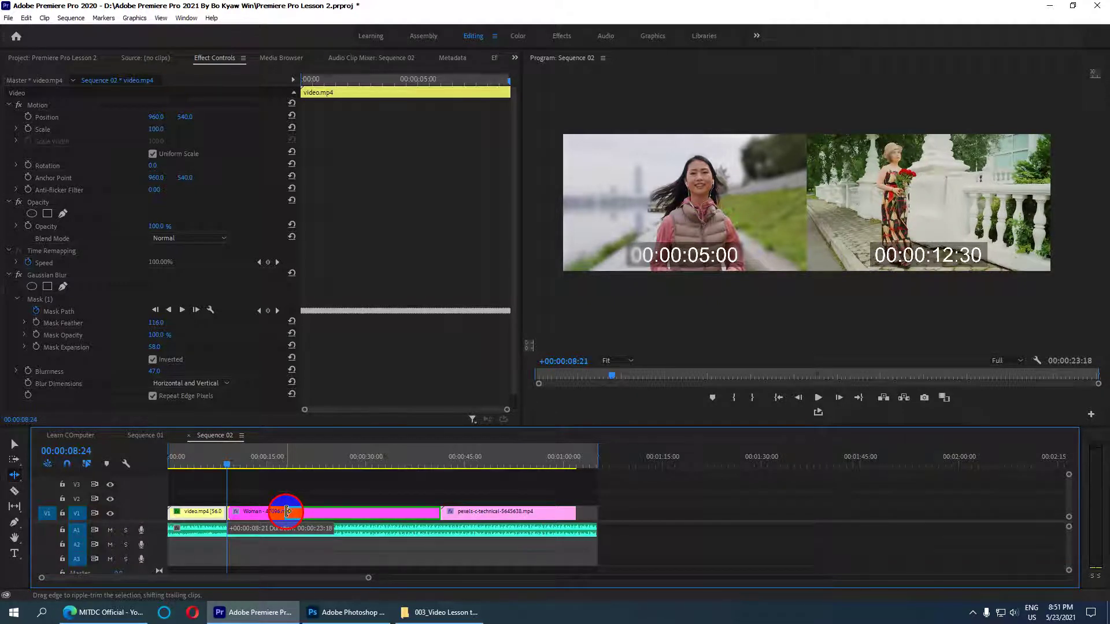
pyautogui.moveTo(287, 511); pyautogui.dragTo(287, 511)
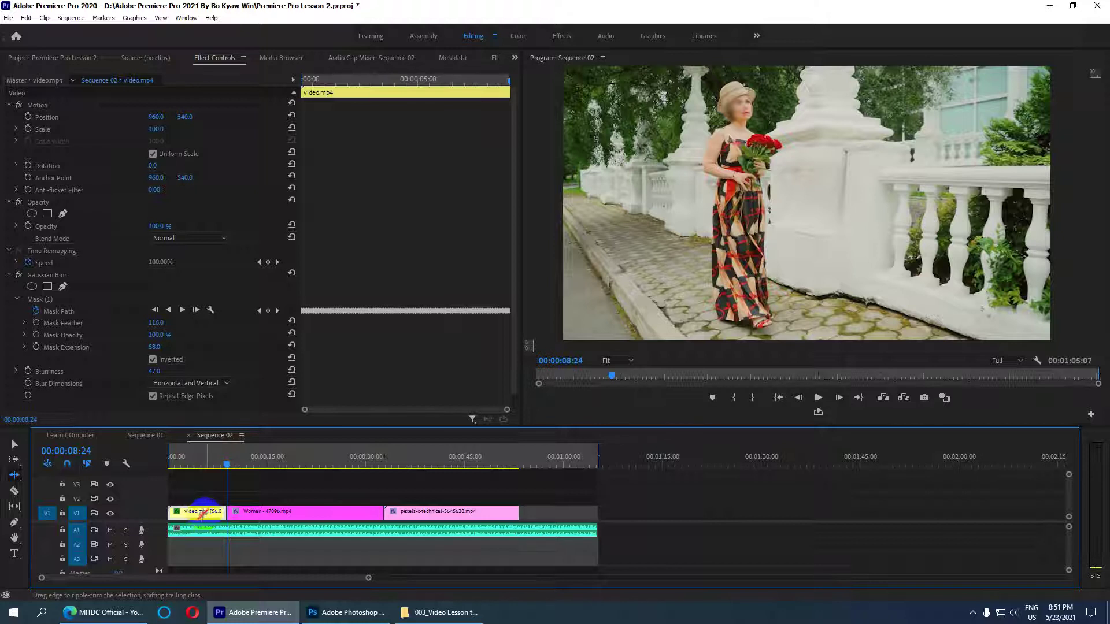
# Try ripple-trimming the Woman clip's edges, then bring up the ripple/rolling/rate-stretch tool flyout
pyautogui.click(239, 515)
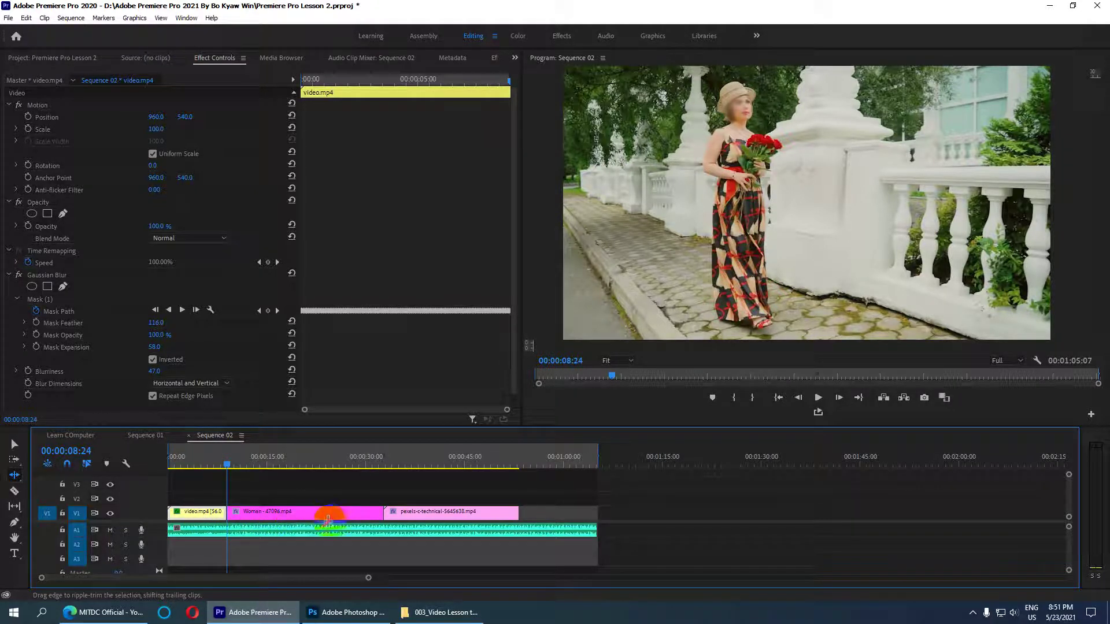
pyautogui.moveTo(239, 515); pyautogui.dragTo(376, 516)
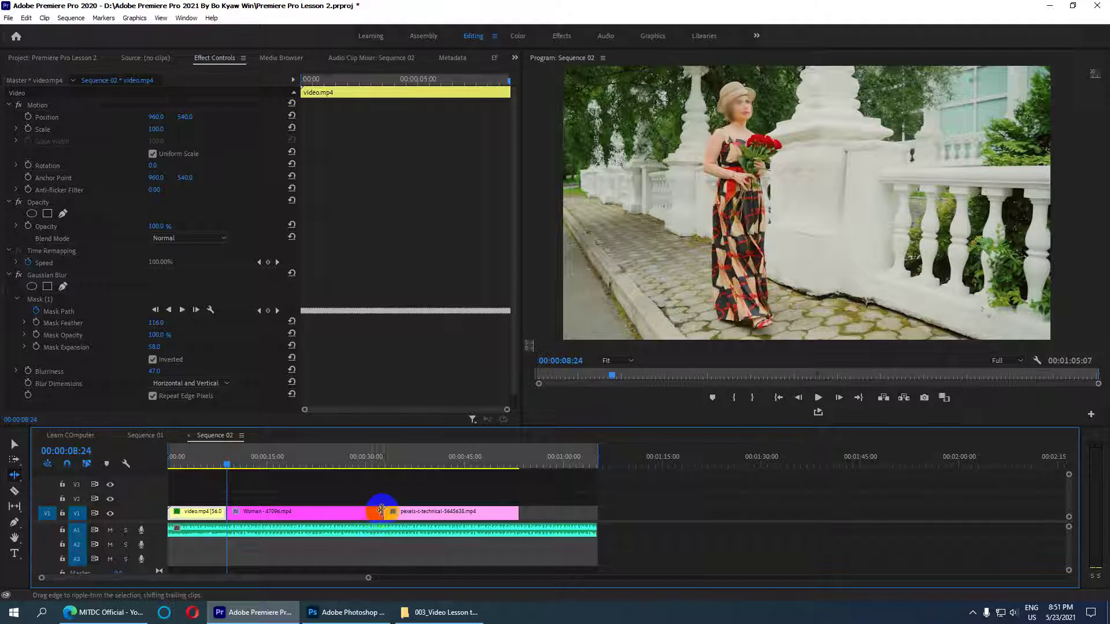
pyautogui.moveTo(377, 516)
pyautogui.mouseDown()
pyautogui.moveTo(296, 513)
pyautogui.moveTo(458, 520)
pyautogui.mouseUp()
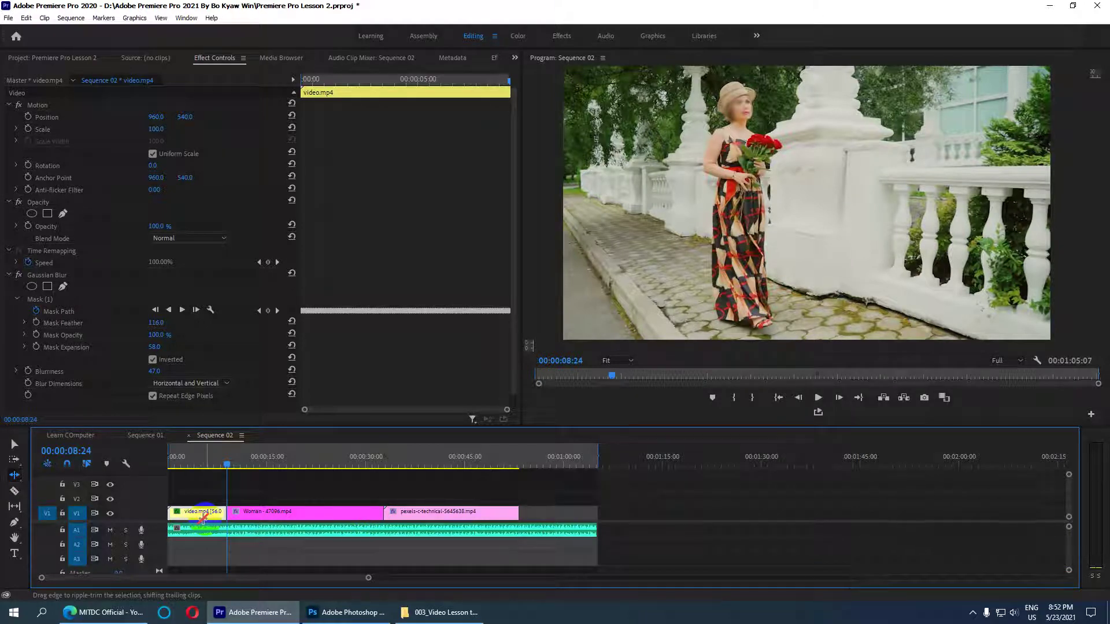
pyautogui.click(249, 541)
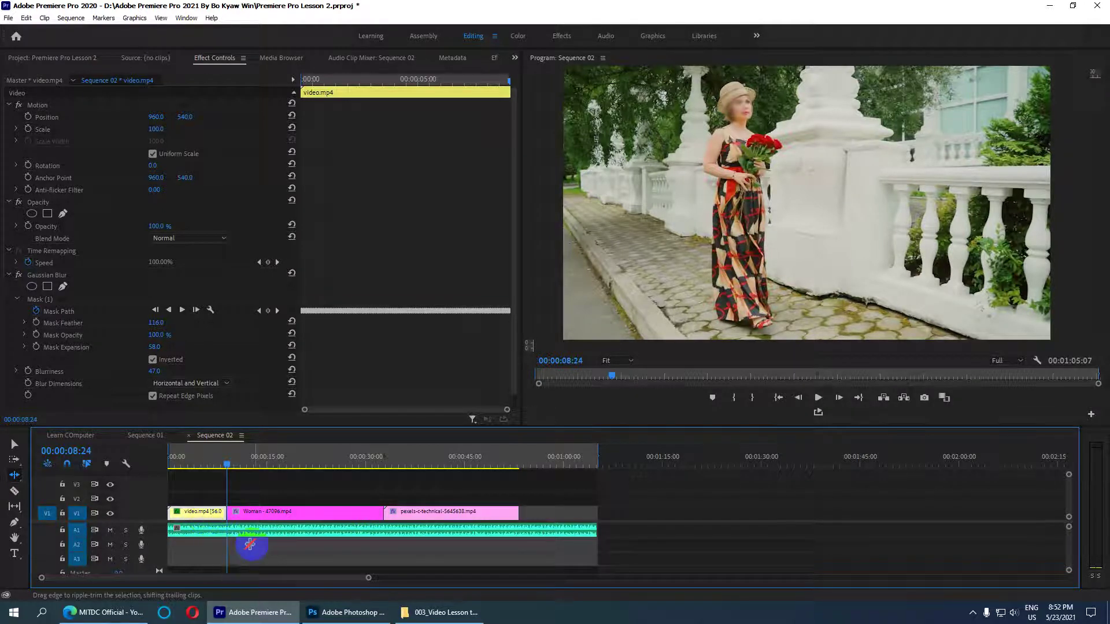
pyautogui.click(289, 511)
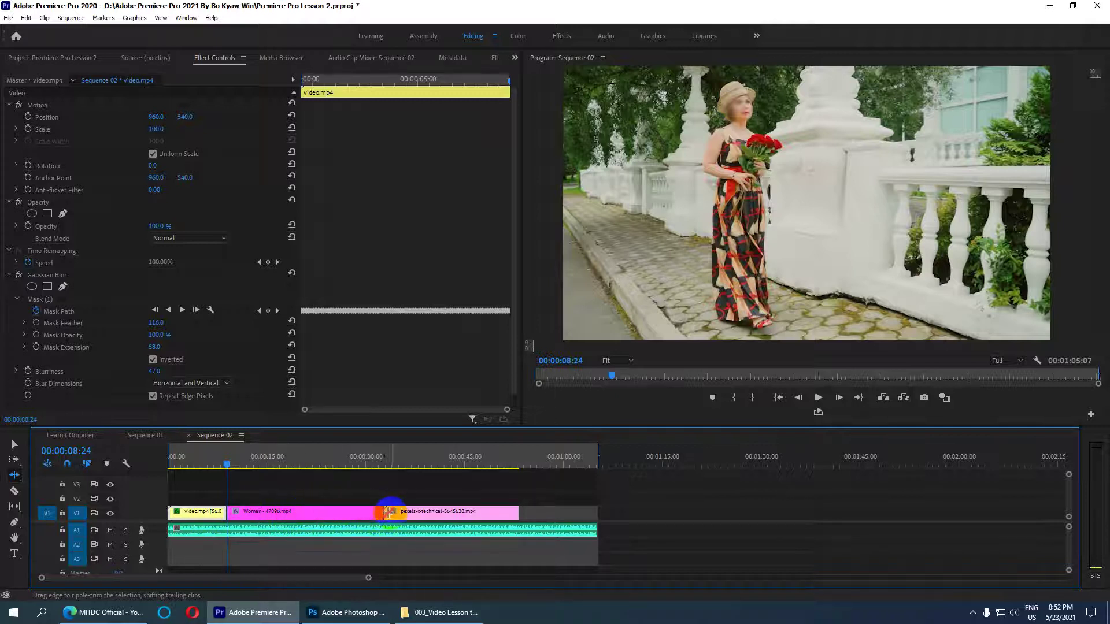
pyautogui.click(282, 508)
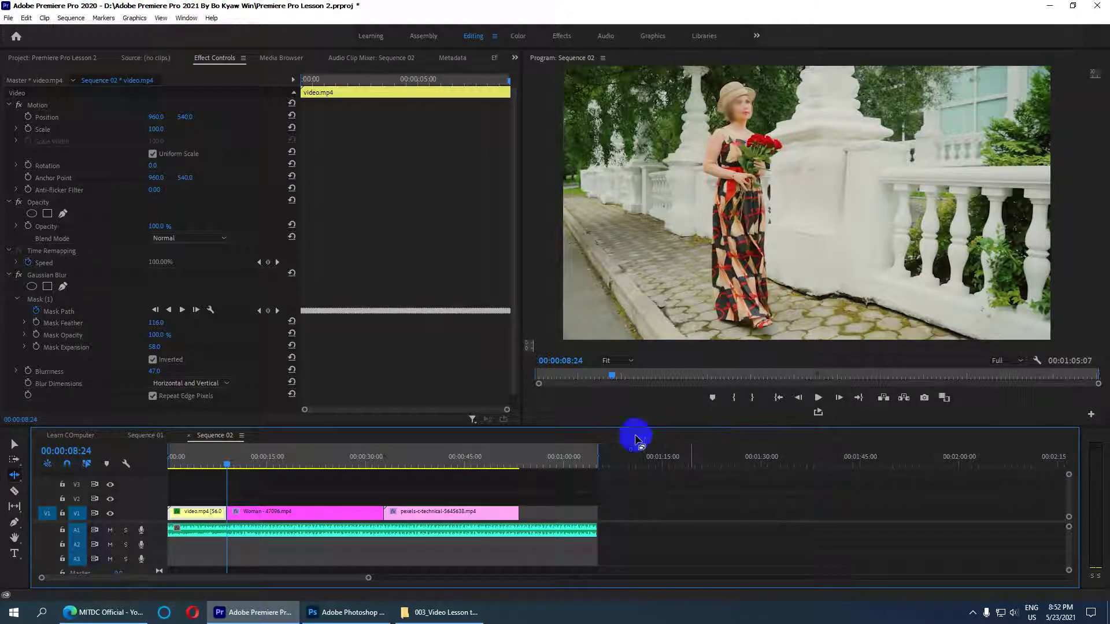
pyautogui.moveTo(14, 475); pyautogui.dragTo(63, 476)
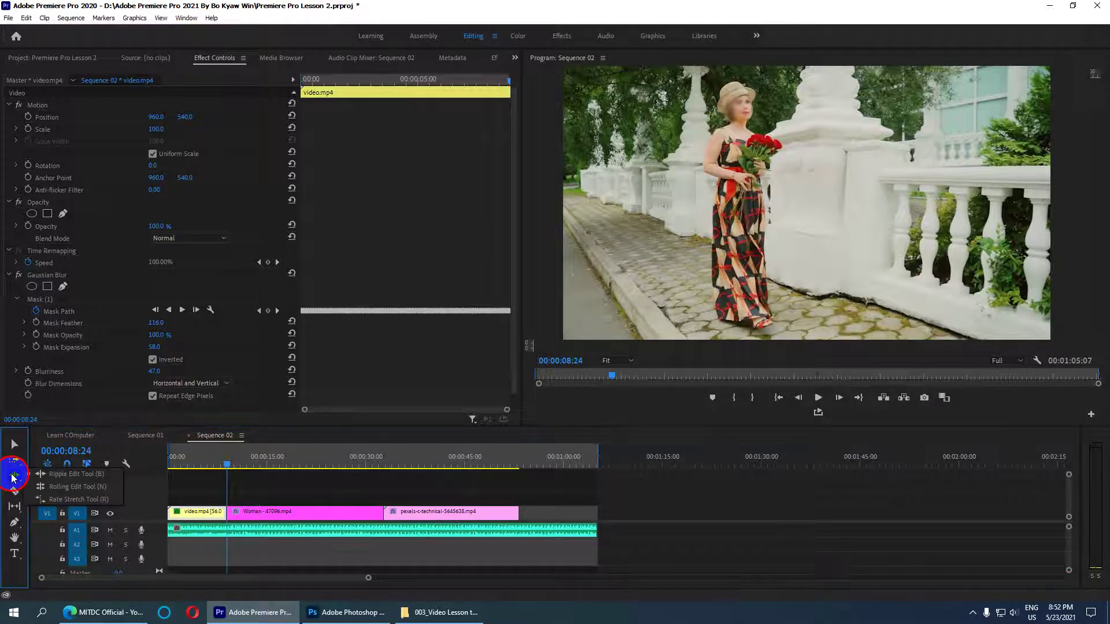
# Roll the video.mp4/Woman cut later with the Rolling Edit Tool, then return to the Selection Tool
pyautogui.click(73, 487)
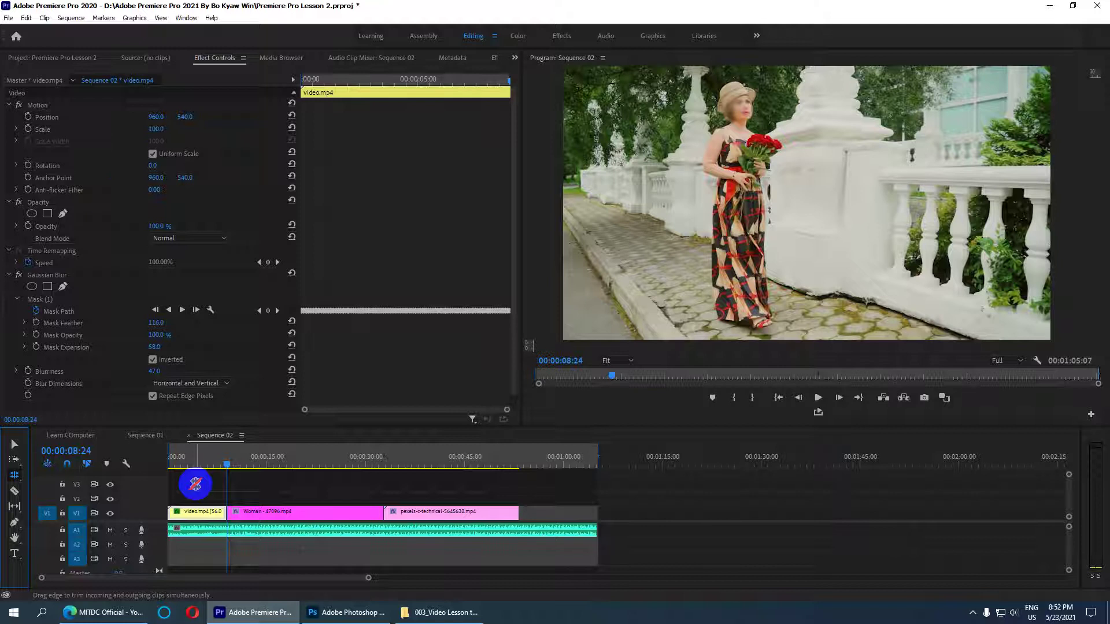
pyautogui.click(227, 512)
pyautogui.moveTo(228, 512)
pyautogui.mouseDown()
pyautogui.moveTo(268, 516)
pyautogui.moveTo(258, 515)
pyautogui.mouseUp()
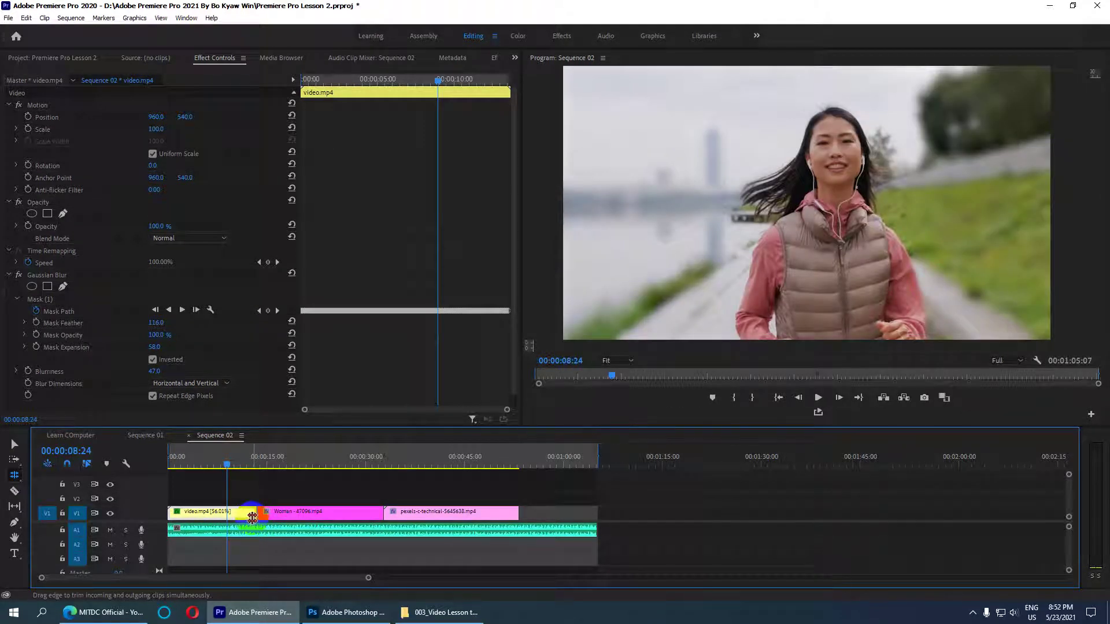
pyautogui.click(135, 484)
pyautogui.click(13, 444)
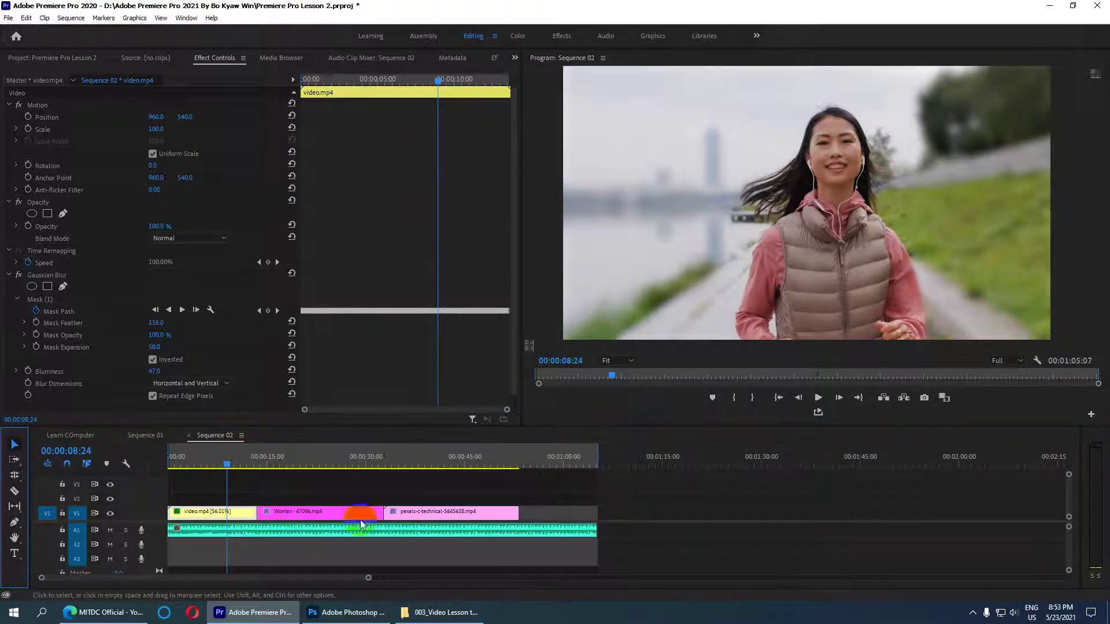
# Move the pexels clip later and extend the Woman clip's out point to meet it
pyautogui.moveTo(446, 518); pyautogui.dragTo(524, 517)
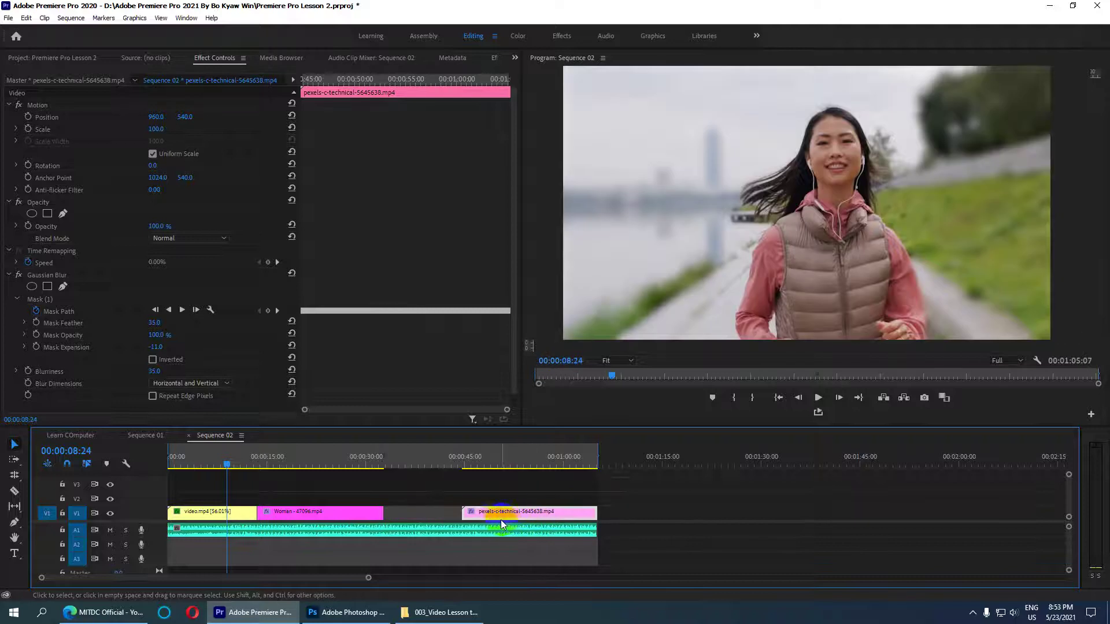
pyautogui.moveTo(384, 514); pyautogui.dragTo(460, 513)
pyautogui.moveTo(257, 514)
pyautogui.mouseDown()
pyautogui.moveTo(296, 518)
pyautogui.moveTo(258, 514)
pyautogui.mouseUp()
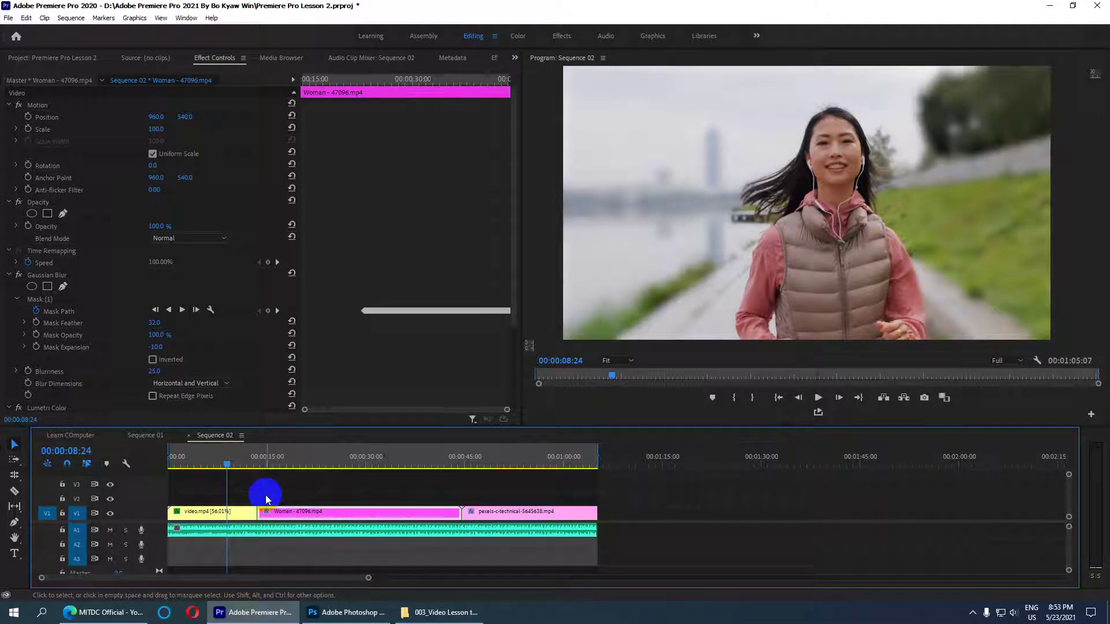
pyautogui.click(310, 490)
# Undo the last three edits with Ctrl+Z and bring up the trimming-mode flyout
pyautogui.hotkey('ctrl', 'z')
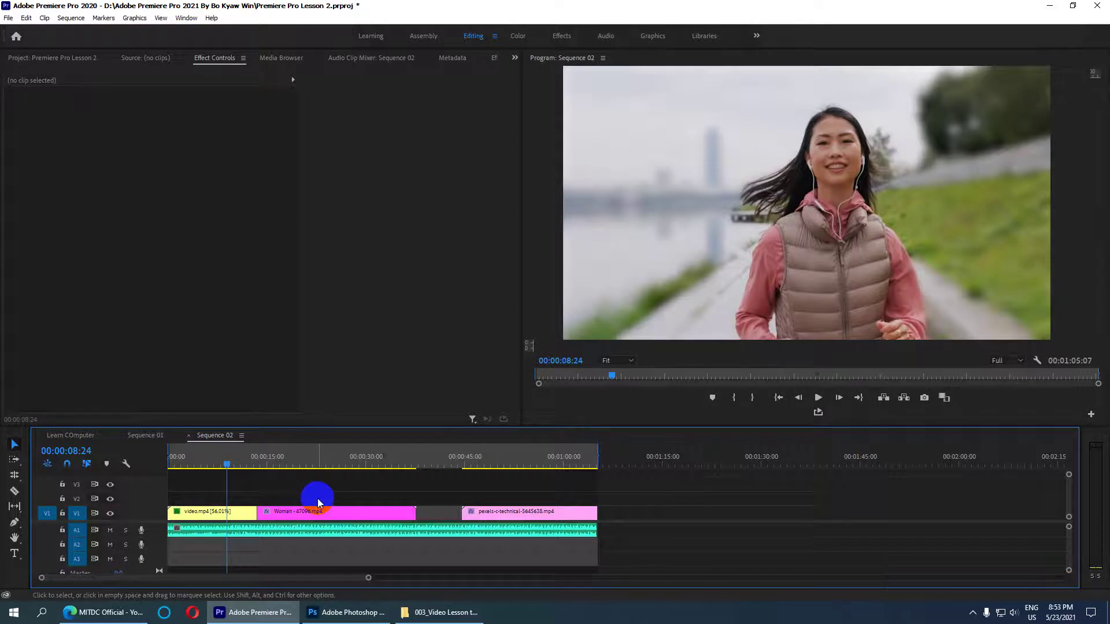
pyautogui.hotkey('ctrl', 'z')
pyautogui.hotkey('ctrl', 'z')
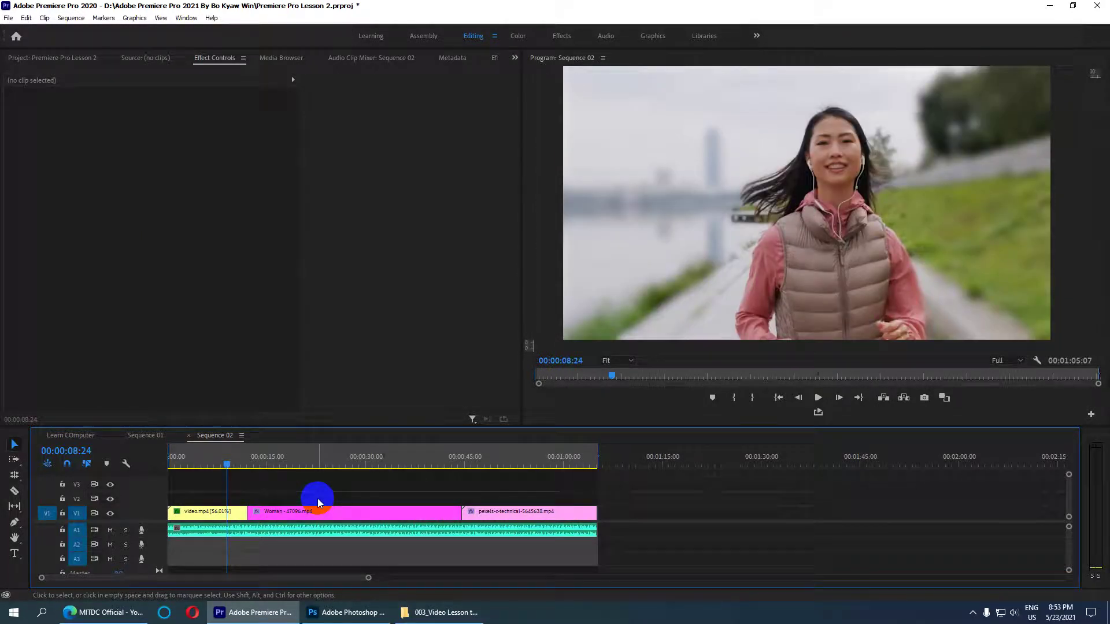
pyautogui.hotkey('ctrl', 'z')
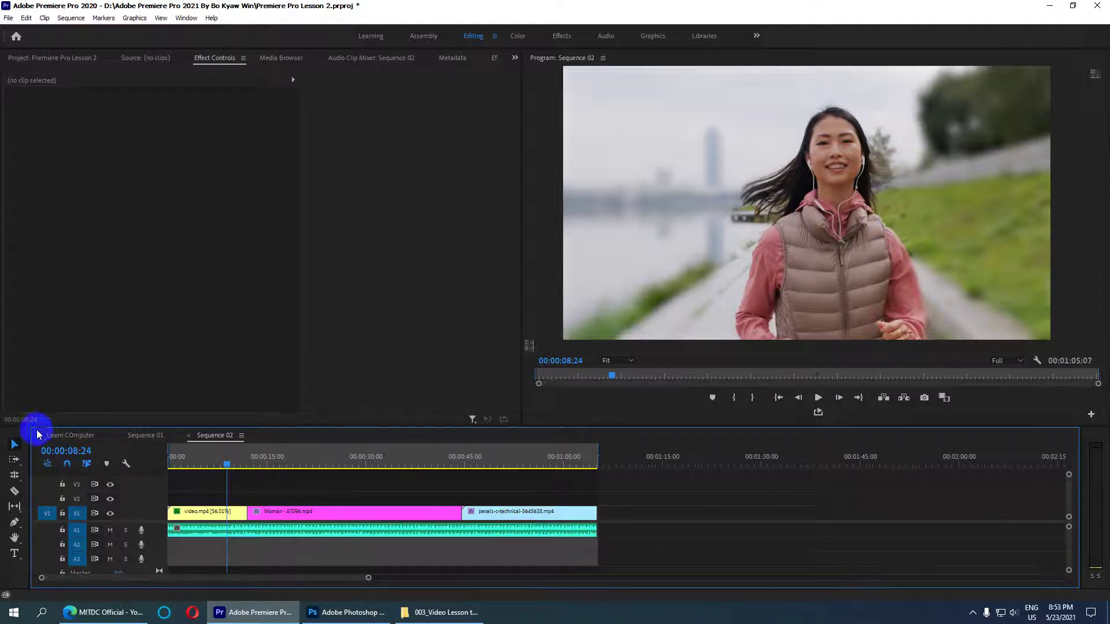
pyautogui.moveTo(15, 474); pyautogui.dragTo(79, 491)
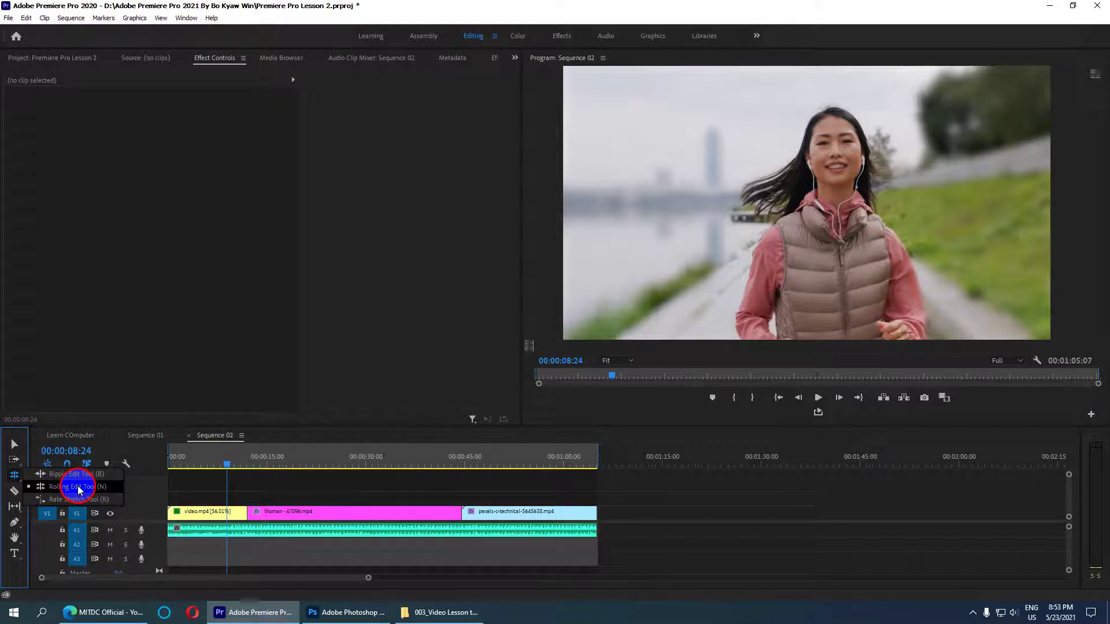
pyautogui.moveTo(79, 490); pyautogui.dragTo(78, 490)
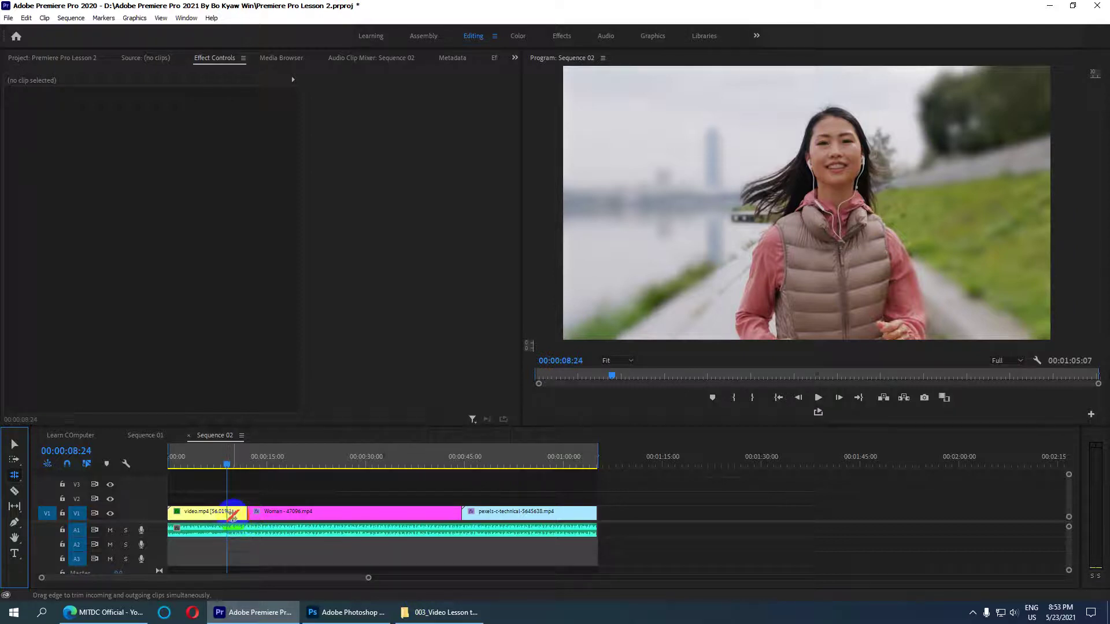
pyautogui.click(248, 513)
pyautogui.moveTo(248, 512); pyautogui.dragTo(226, 512)
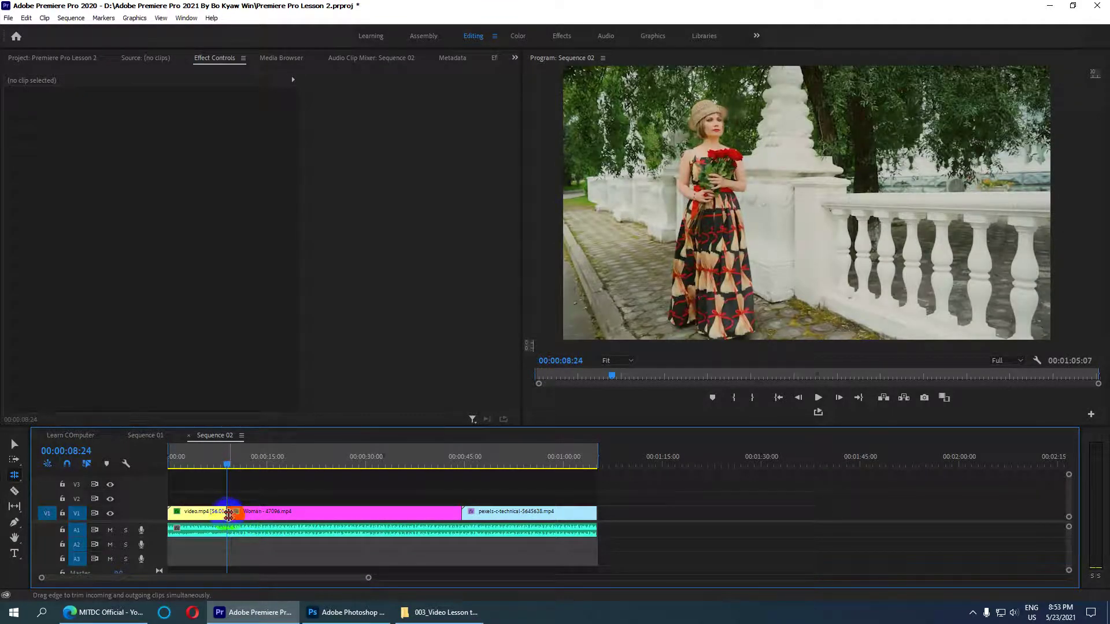
pyautogui.hotkey('ctrl', 'z')
pyautogui.moveTo(248, 513); pyautogui.dragTo(234, 515)
pyautogui.moveTo(234, 515); pyautogui.dragTo(231, 519)
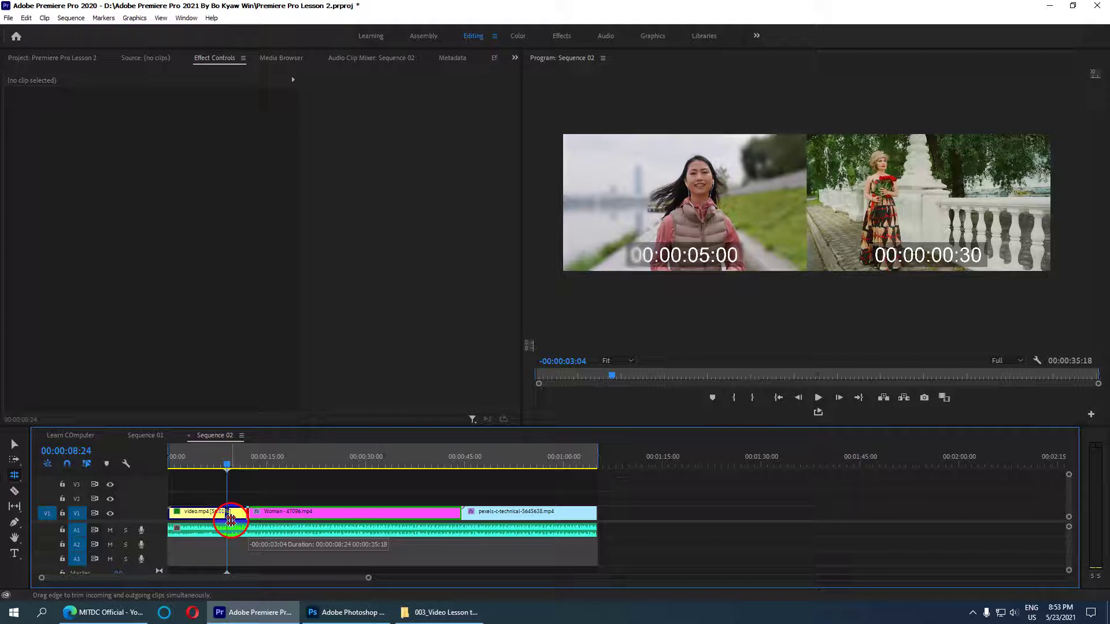
pyautogui.moveTo(231, 519); pyautogui.dragTo(226, 519)
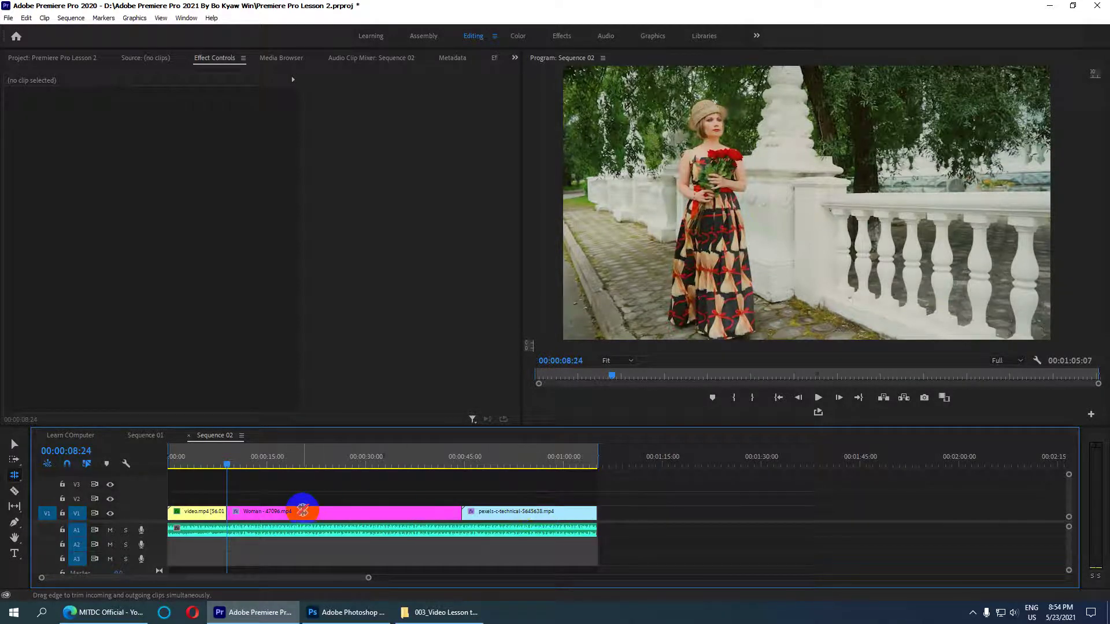
pyautogui.moveTo(302, 511); pyautogui.dragTo(323, 511)
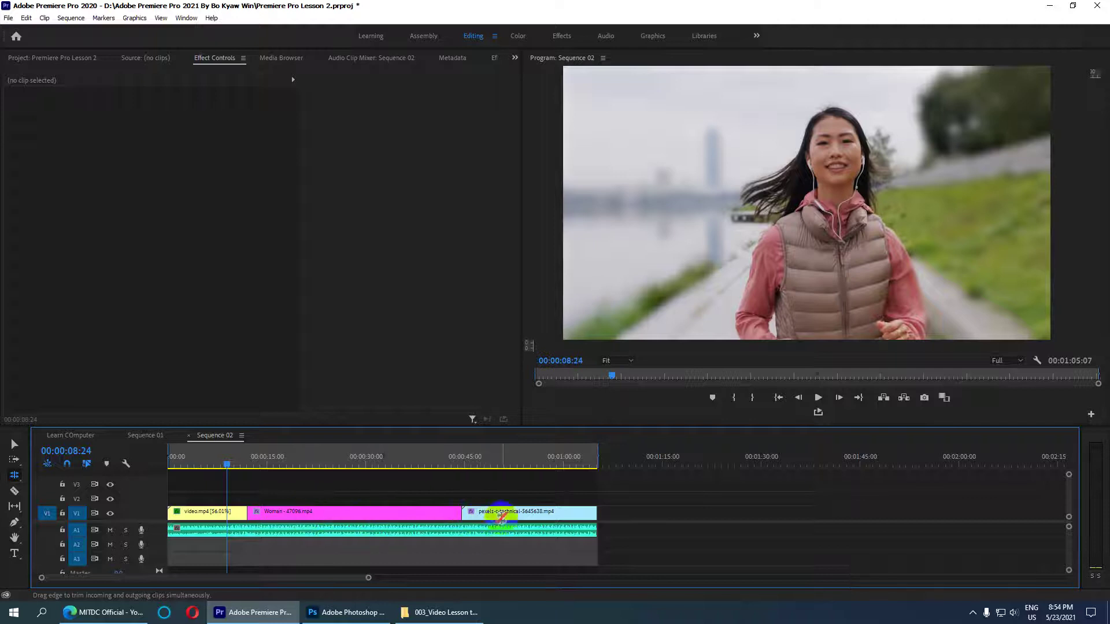
pyautogui.moveTo(269, 514)
pyautogui.mouseDown()
pyautogui.moveTo(238, 515)
pyautogui.moveTo(252, 510)
pyautogui.mouseUp()
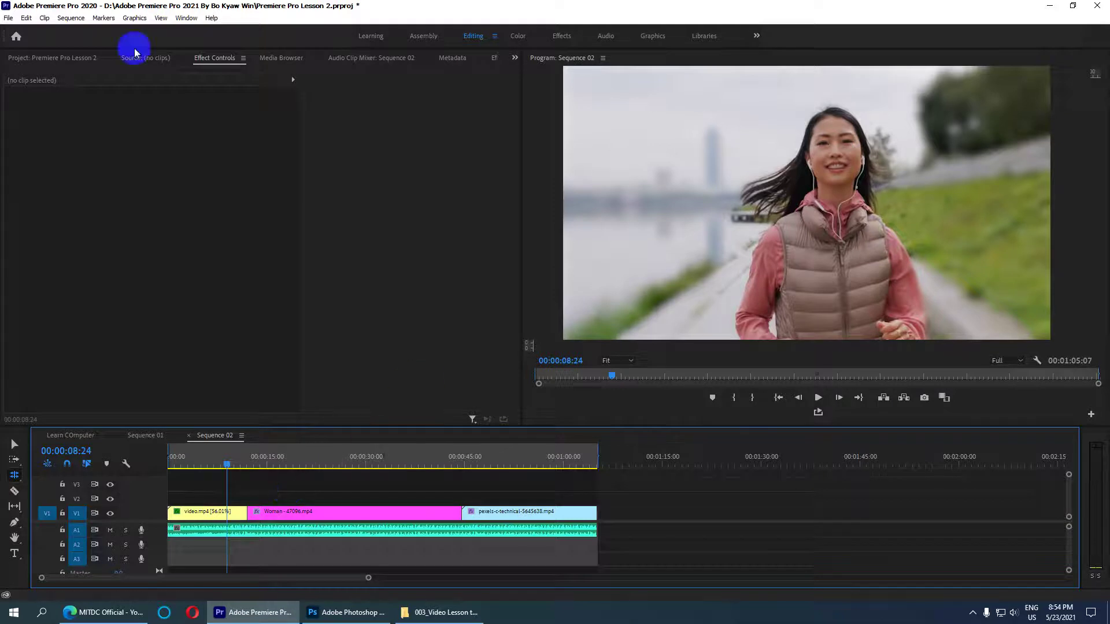
# Roll the video.mp4/Woman cut back and forth, finally setting it later so video.mp4 runs longer
pyautogui.moveTo(246, 511); pyautogui.dragTo(243, 511)
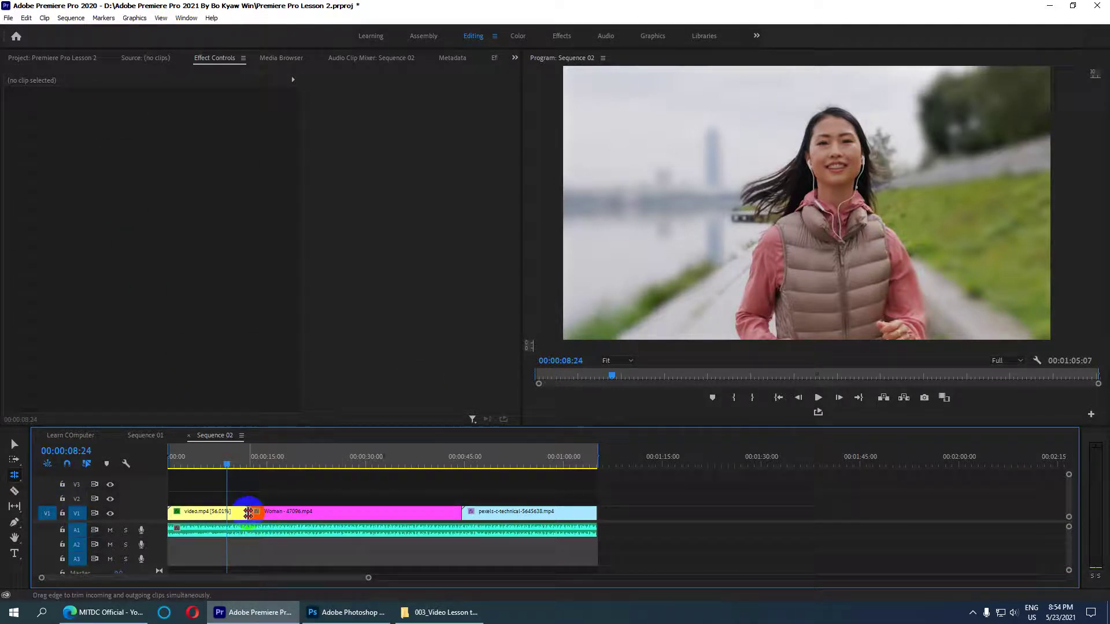
pyautogui.moveTo(247, 513); pyautogui.dragTo(227, 513)
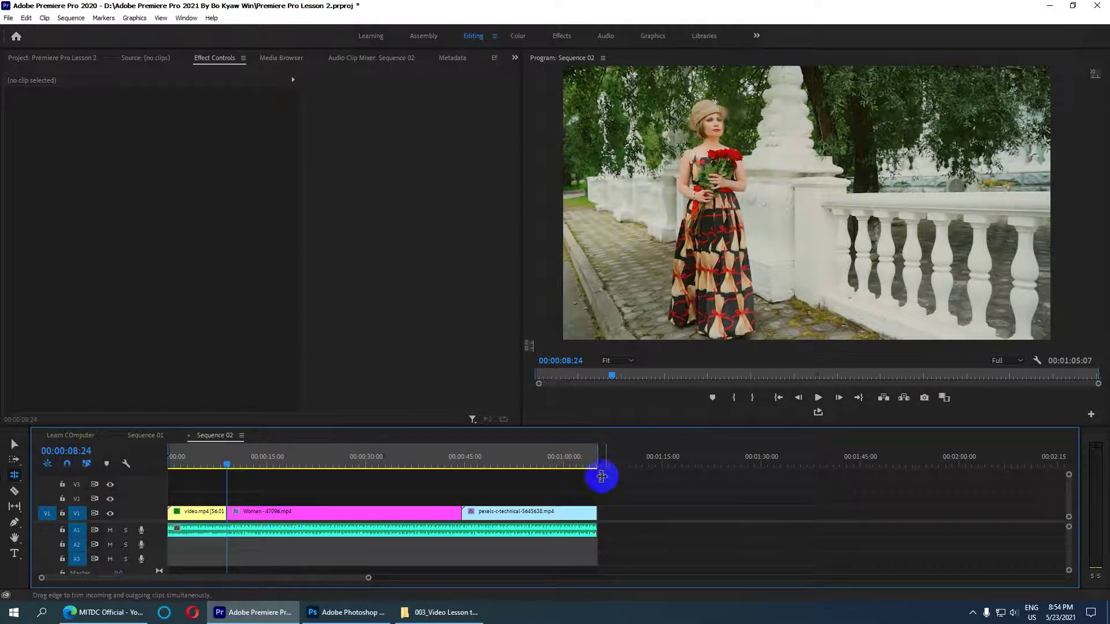
pyautogui.click(604, 514)
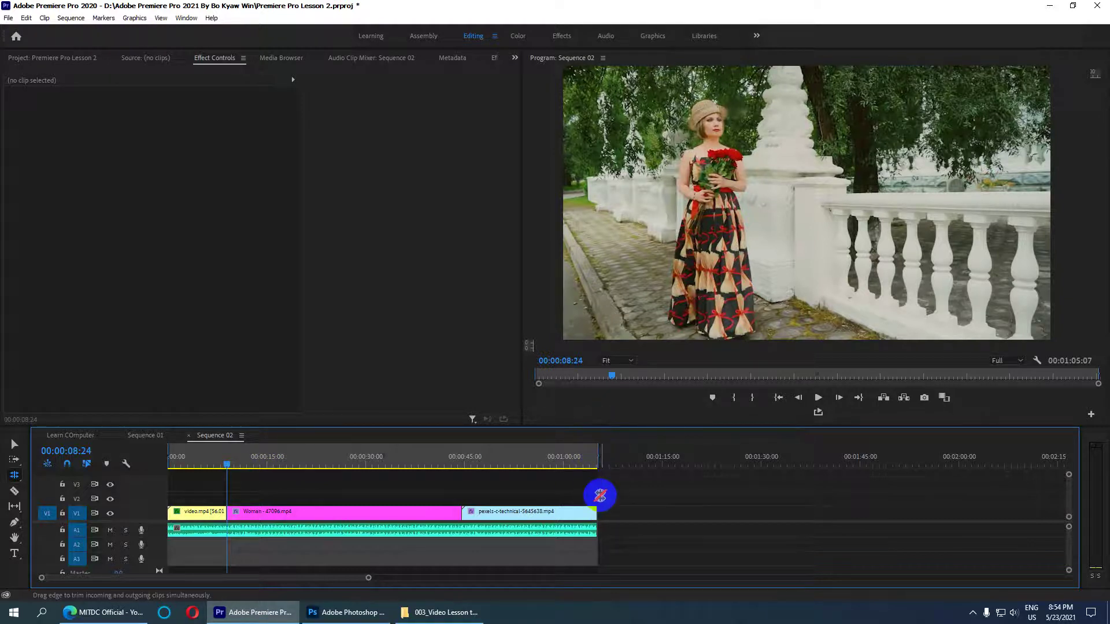
pyautogui.click(536, 516)
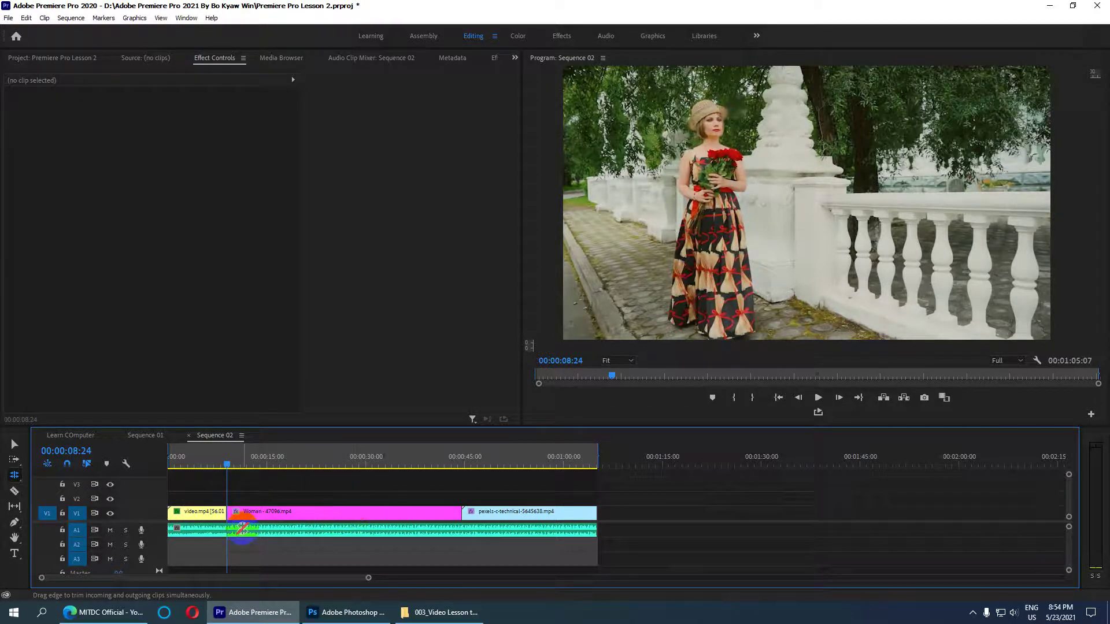
pyautogui.click(226, 512)
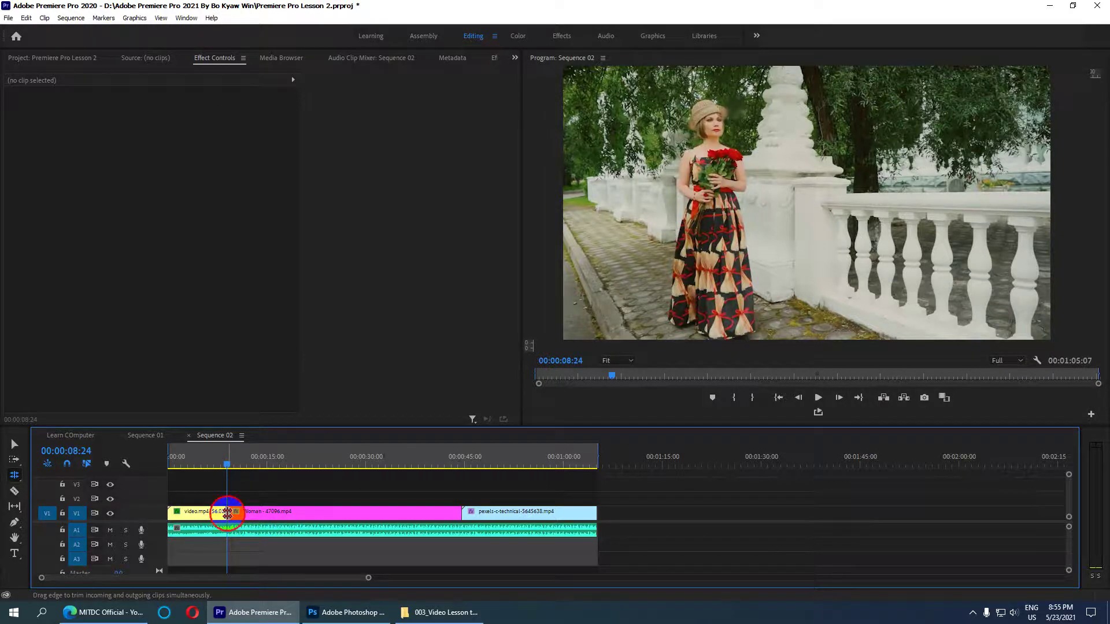
pyautogui.moveTo(230, 512); pyautogui.dragTo(290, 513)
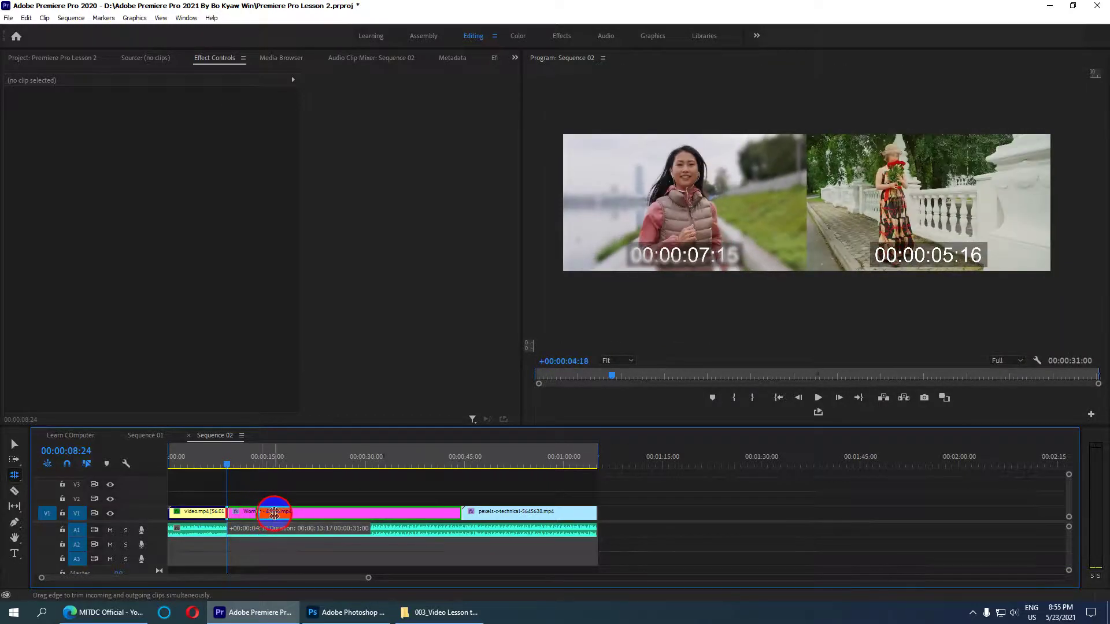
pyautogui.moveTo(293, 512); pyautogui.dragTo(257, 512)
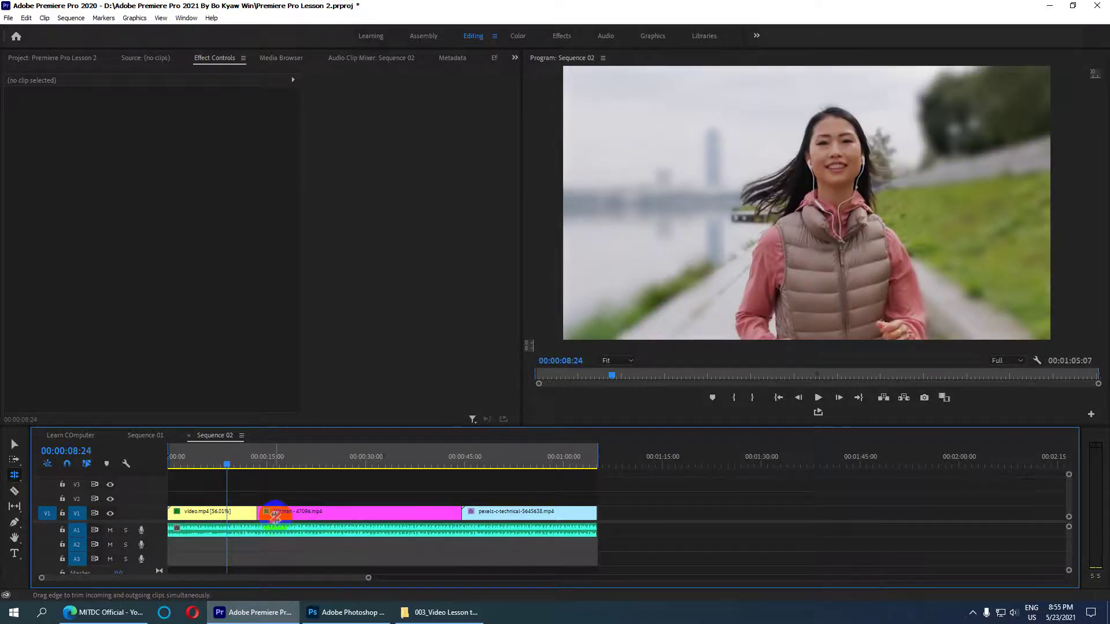
pyautogui.moveTo(257, 513); pyautogui.dragTo(227, 512)
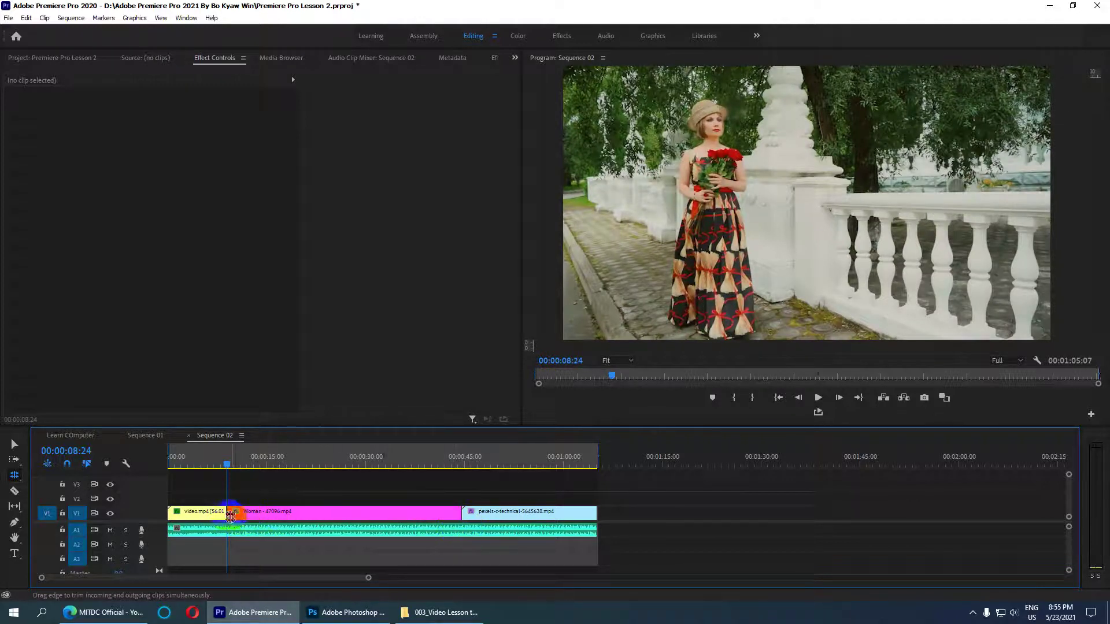
pyautogui.moveTo(228, 514); pyautogui.dragTo(280, 521)
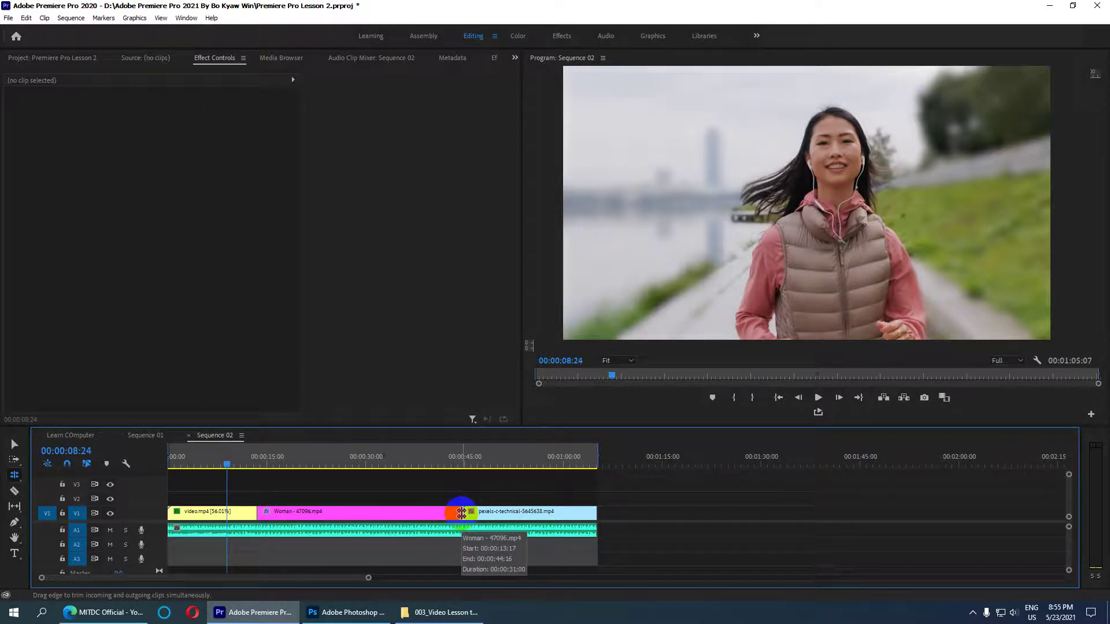
# Roll the Woman/pexels cut about 4 seconds later, lengthening the Woman clip
pyautogui.click(461, 512)
pyautogui.moveTo(463, 513); pyautogui.dragTo(411, 511)
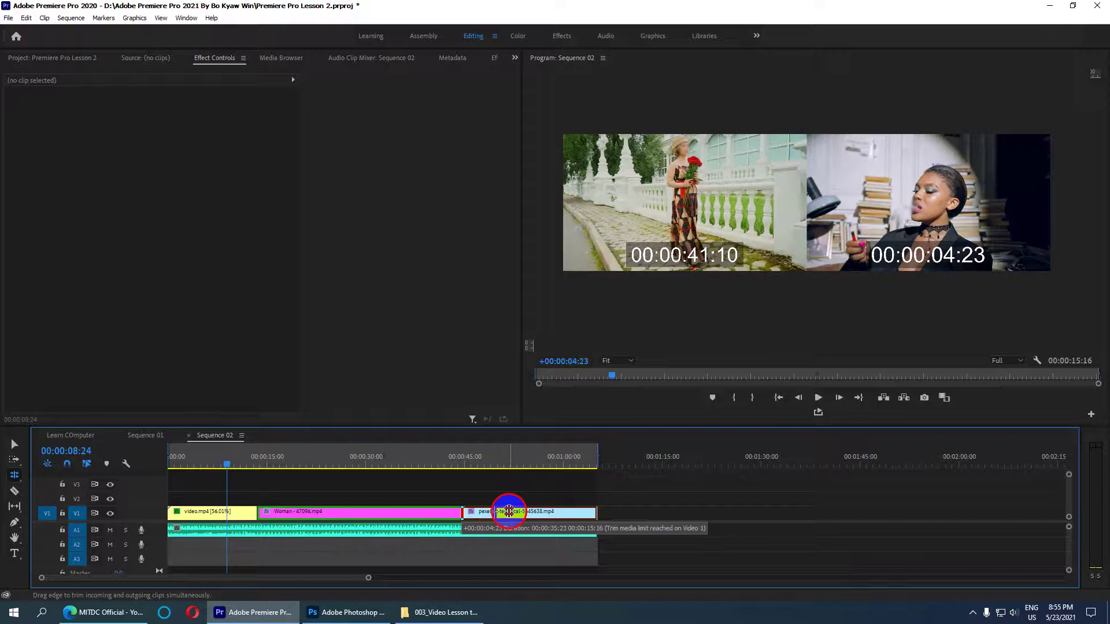
pyautogui.moveTo(411, 511); pyautogui.dragTo(513, 511)
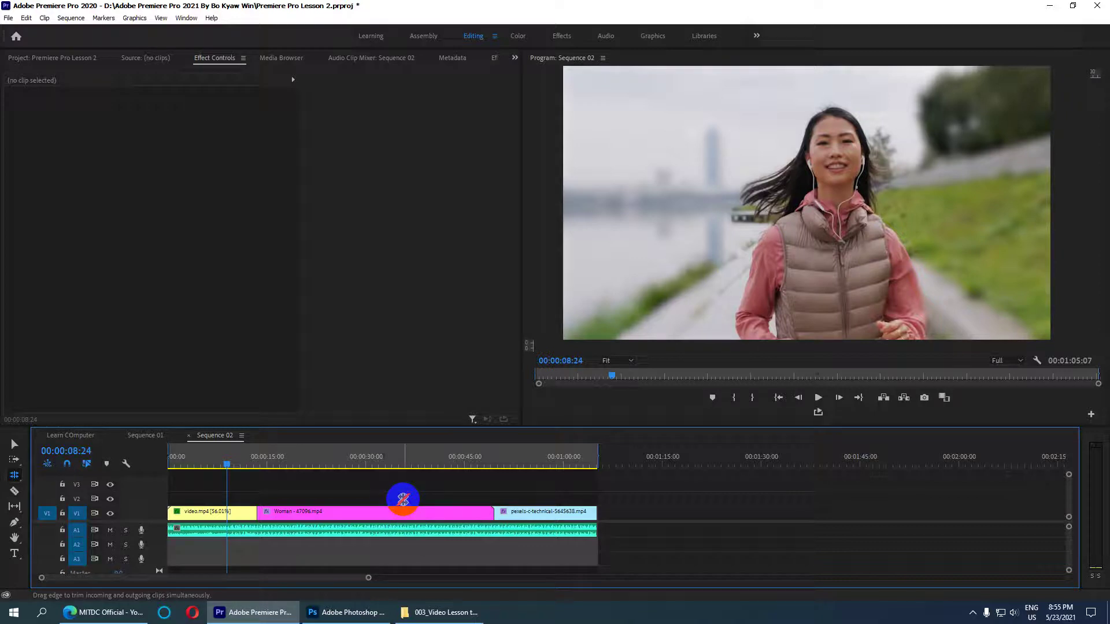
pyautogui.moveTo(15, 475); pyautogui.dragTo(66, 481)
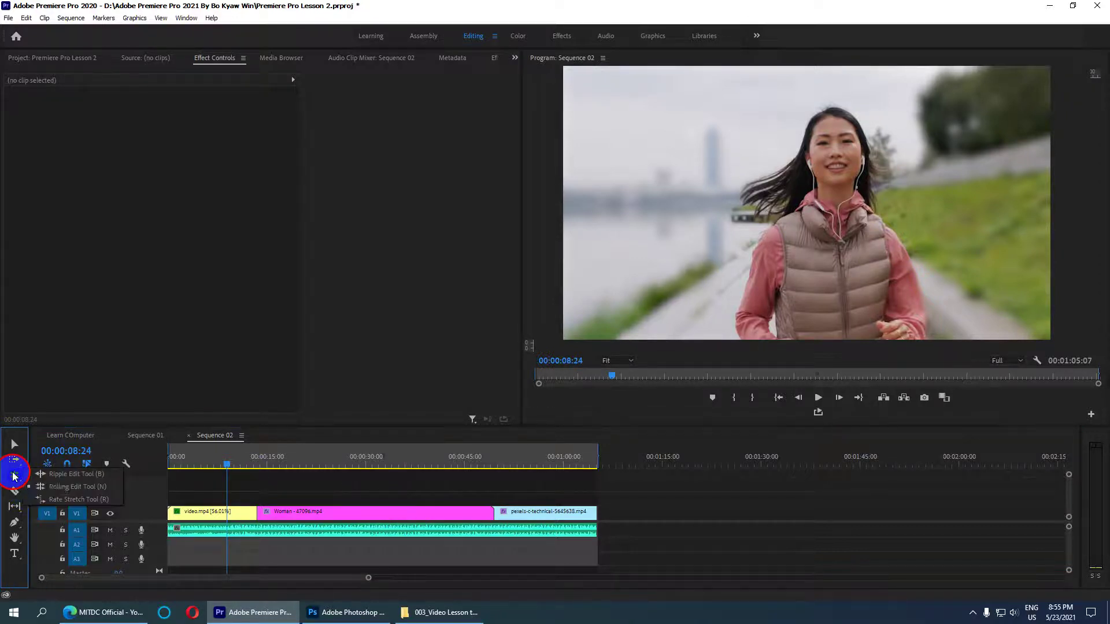
pyautogui.click(66, 486)
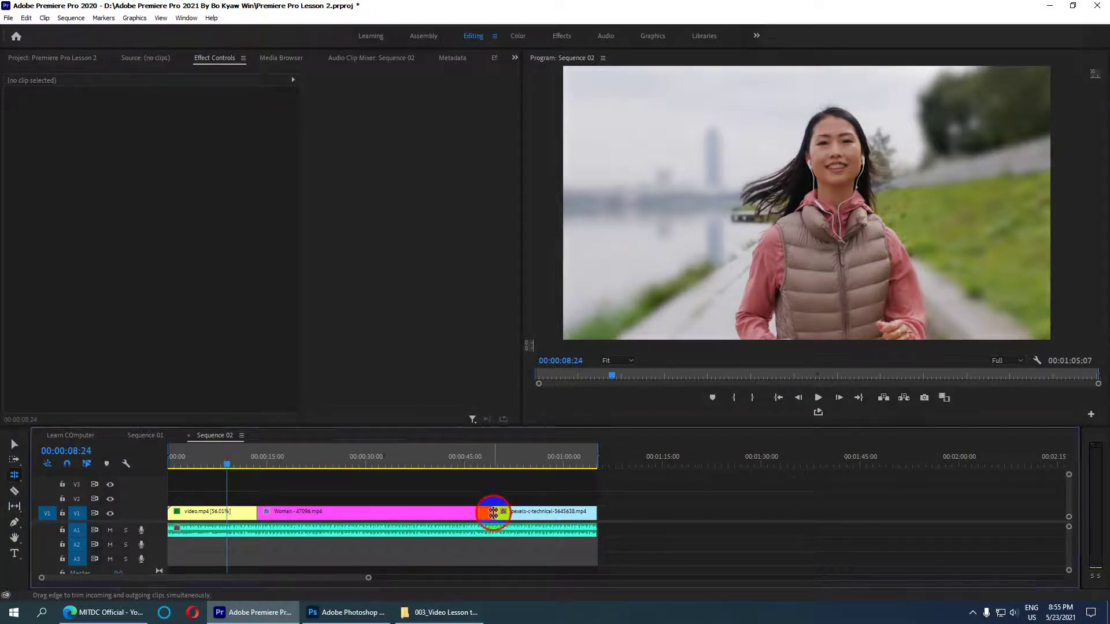
pyautogui.moveTo(494, 513); pyautogui.dragTo(462, 513)
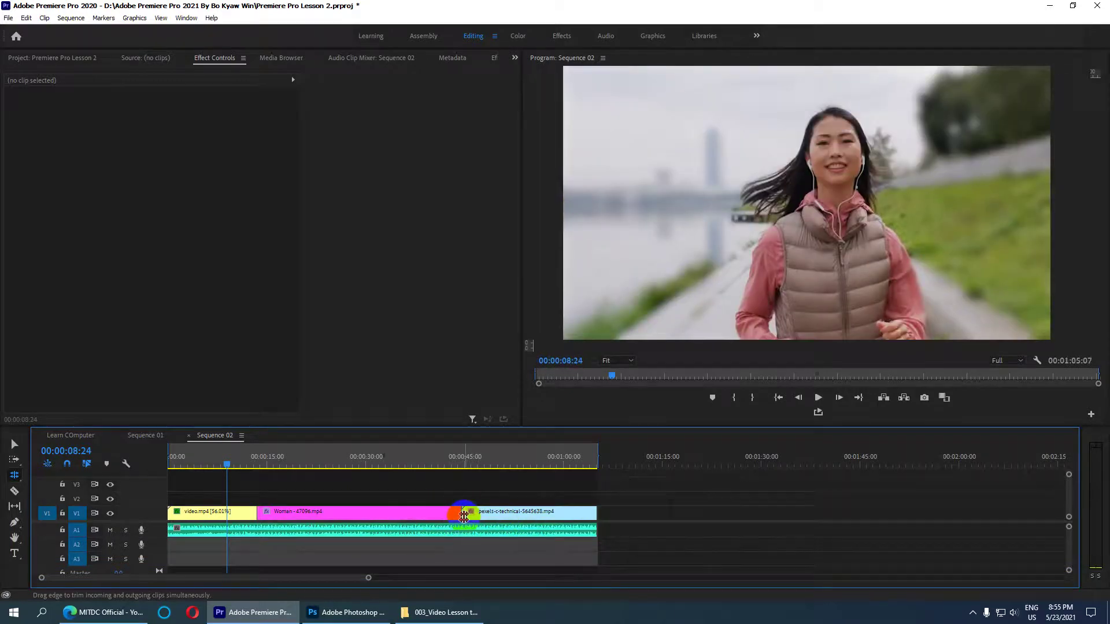
pyautogui.moveTo(462, 513); pyautogui.dragTo(494, 513)
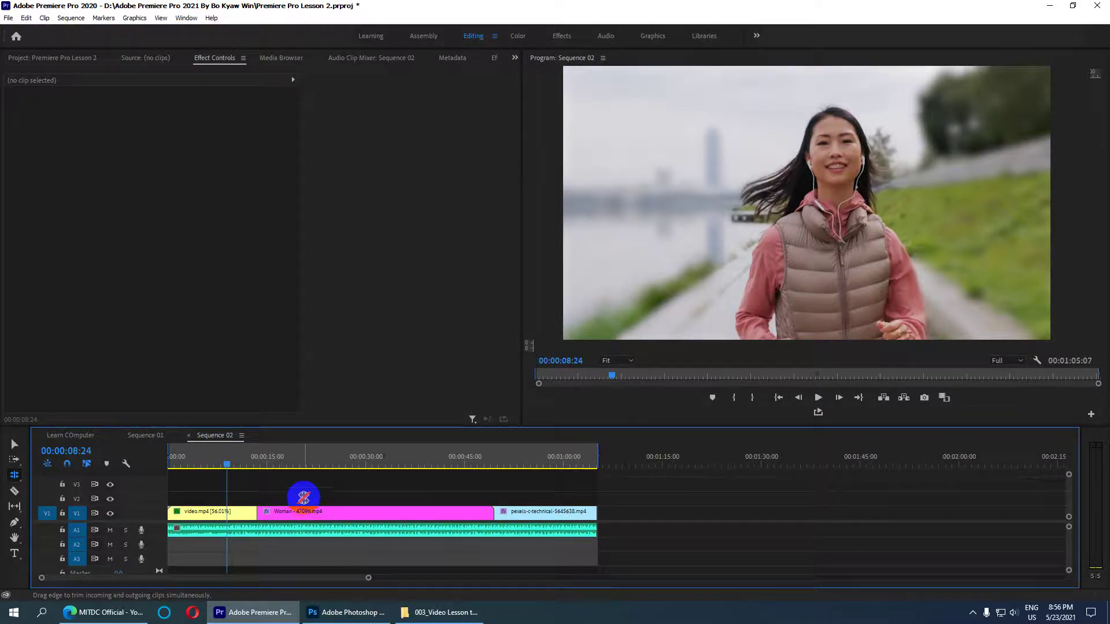
pyautogui.click(14, 474)
pyautogui.click(58, 474)
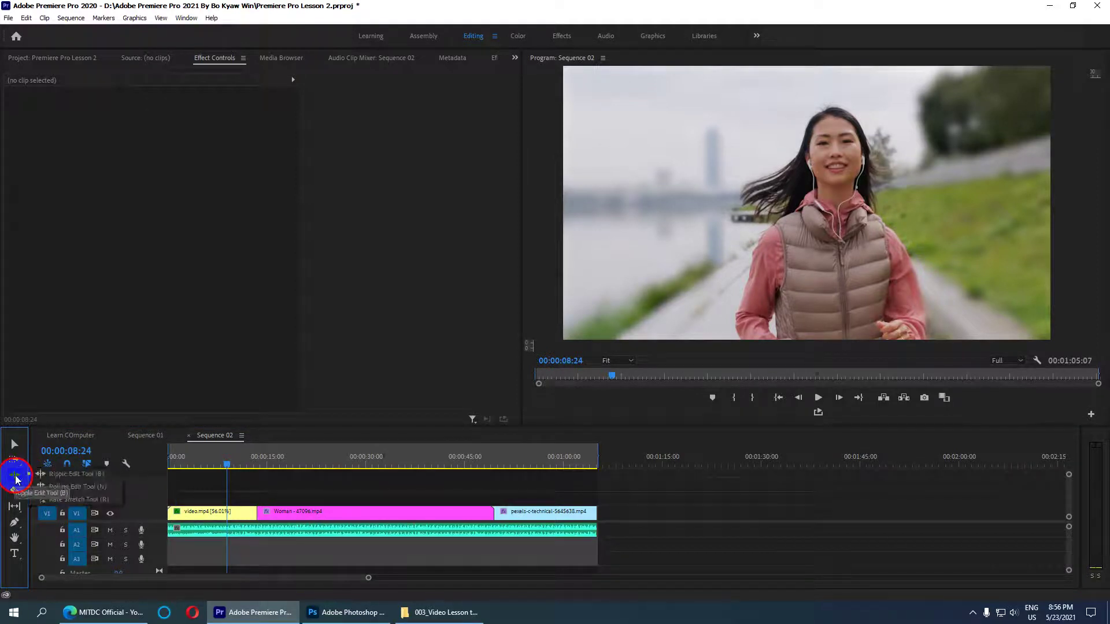
# Ripple-trim video.mp4's end about 4 seconds shorter so Woman and pexels close up behind it
pyautogui.click(15, 479)
pyautogui.click(67, 464)
pyautogui.click(261, 512)
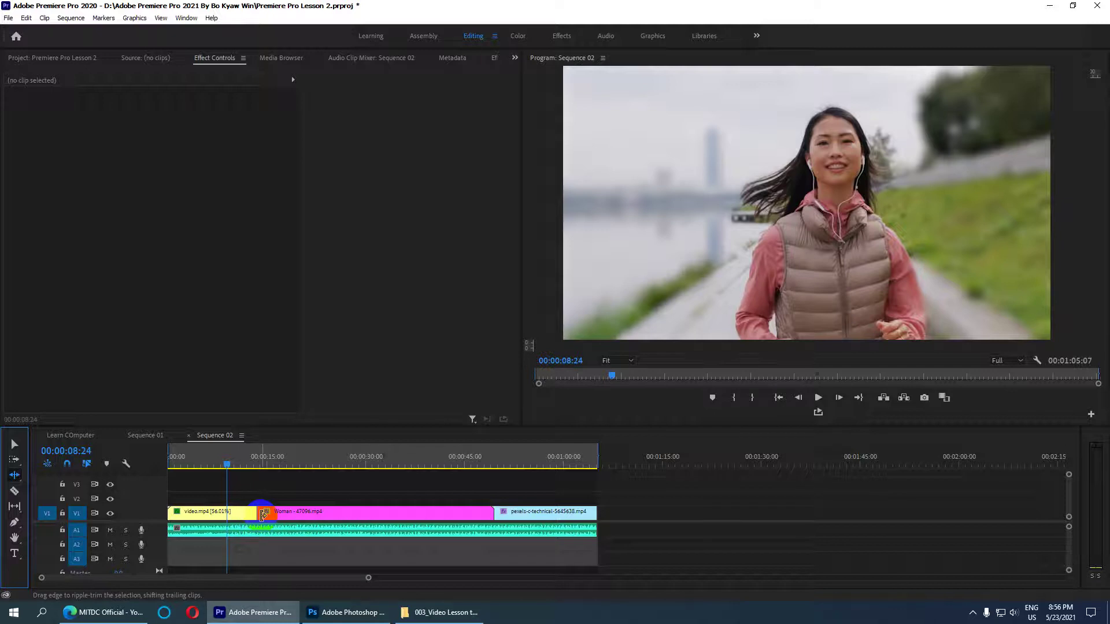
pyautogui.moveTo(255, 514); pyautogui.dragTo(226, 512)
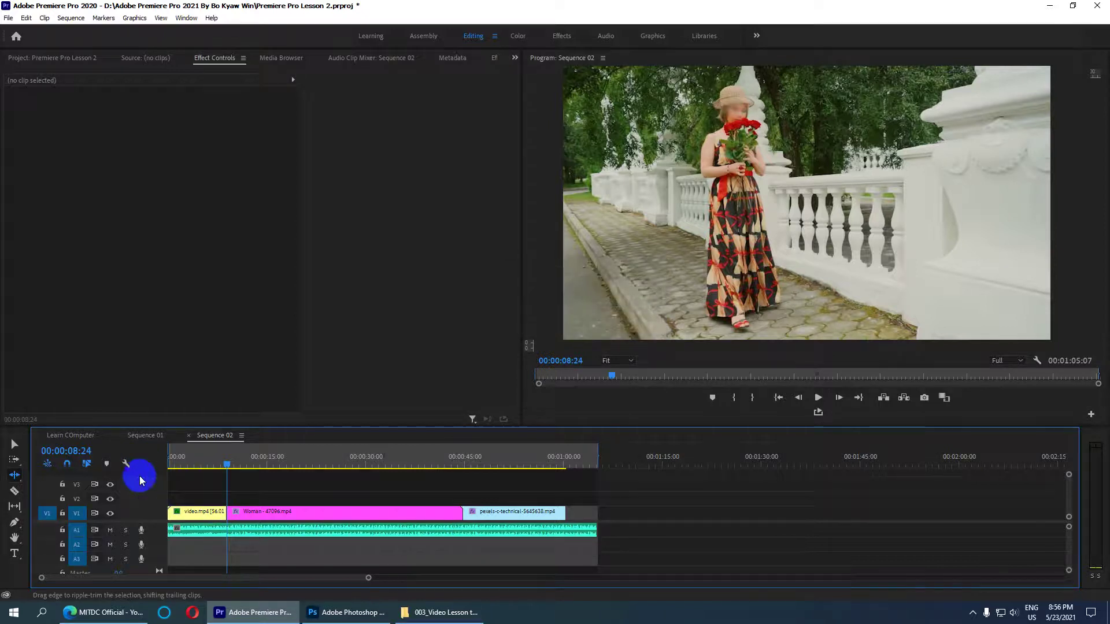
pyautogui.moveTo(19, 477)
pyautogui.mouseDown()
pyautogui.moveTo(80, 475)
pyautogui.moveTo(92, 499)
pyautogui.mouseUp()
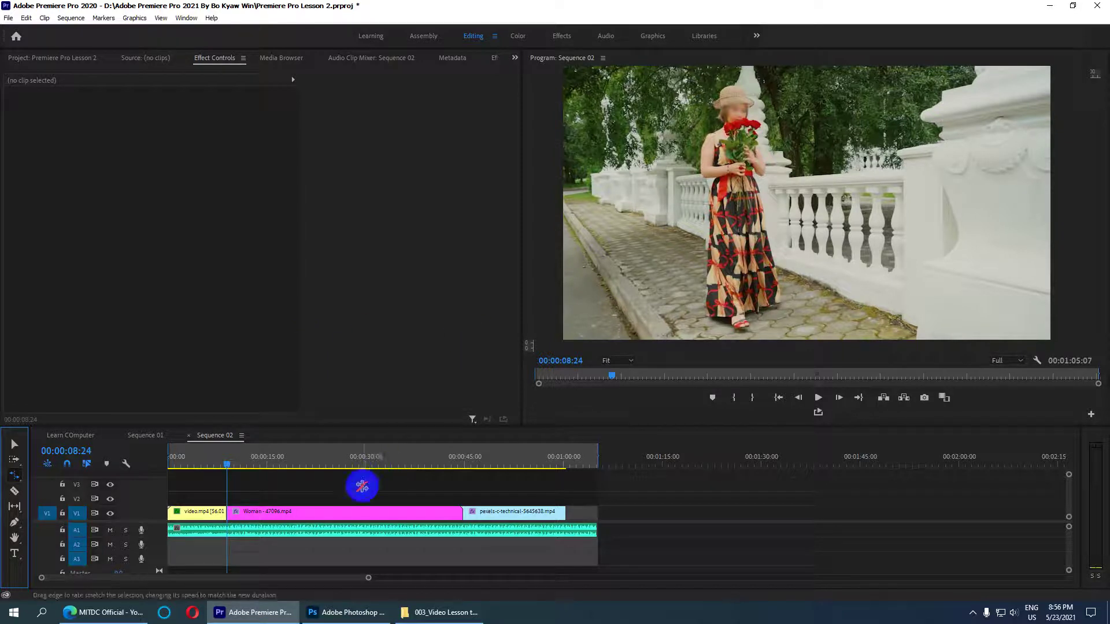
# Return to the Selection Tool and undo the earlier trims to the Woman clip and cuts
pyautogui.moveTo(224, 466); pyautogui.dragTo(144, 465)
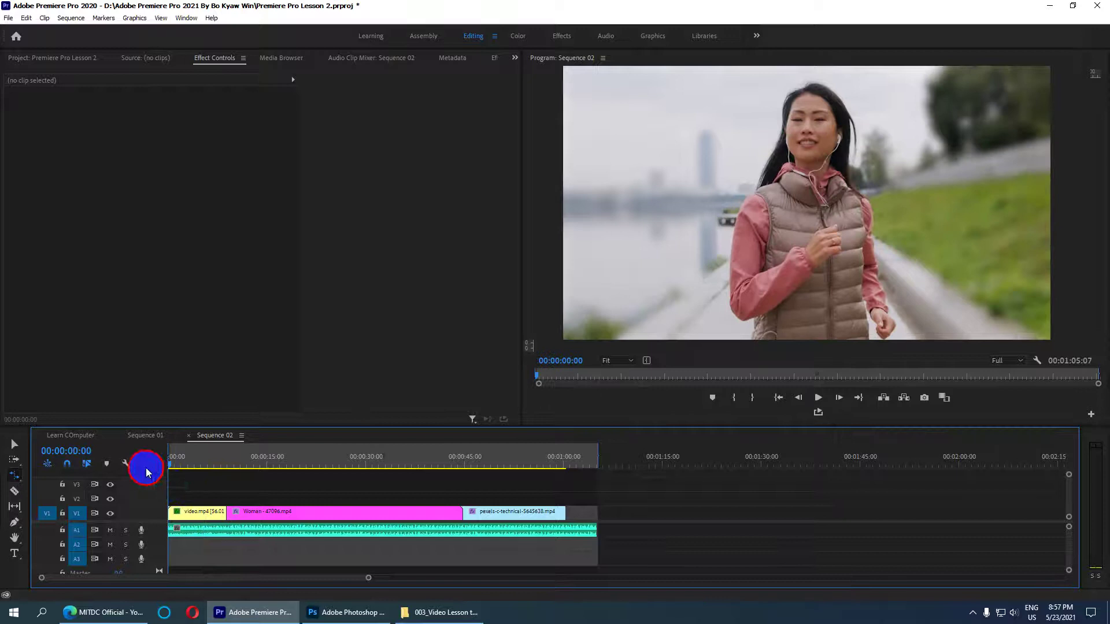
pyautogui.click(14, 444)
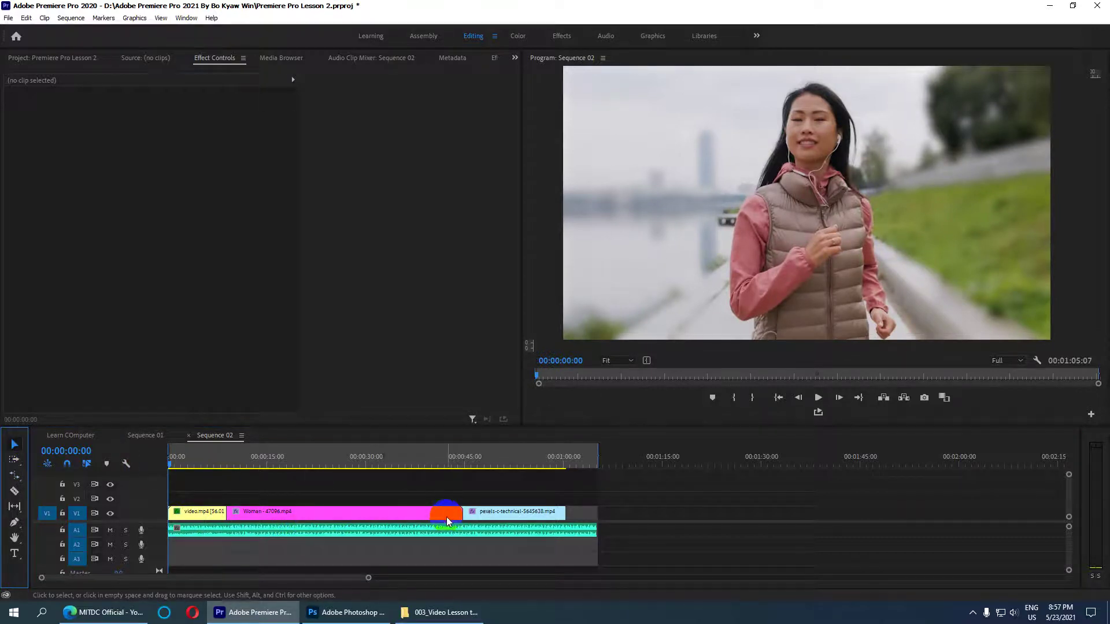
pyautogui.hotkey('ctrl', 'z')
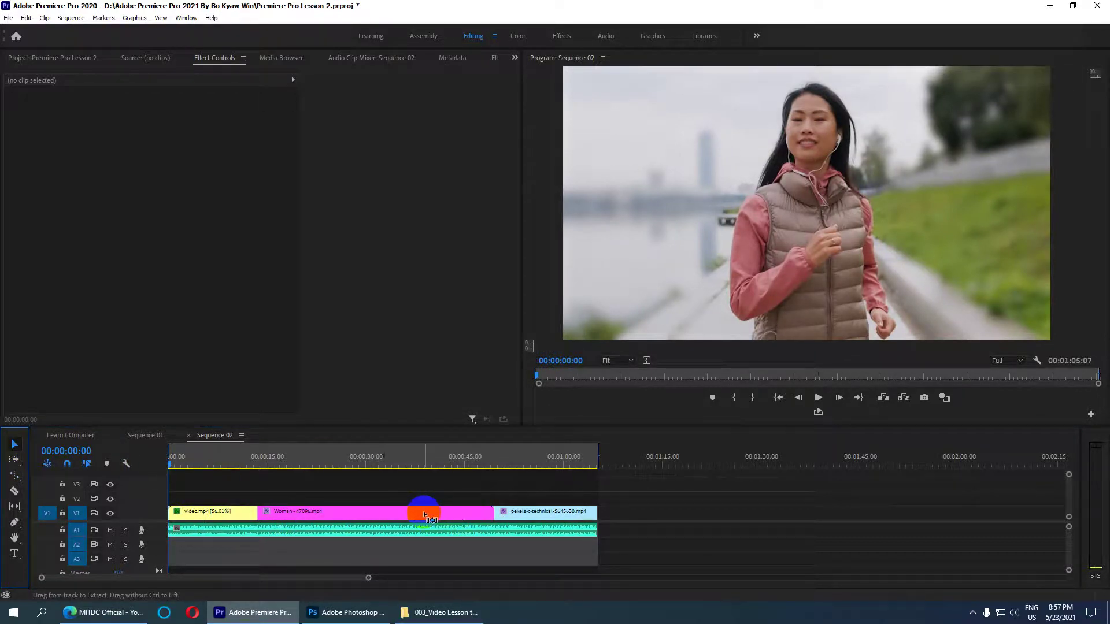
pyautogui.moveTo(461, 512); pyautogui.dragTo(498, 515)
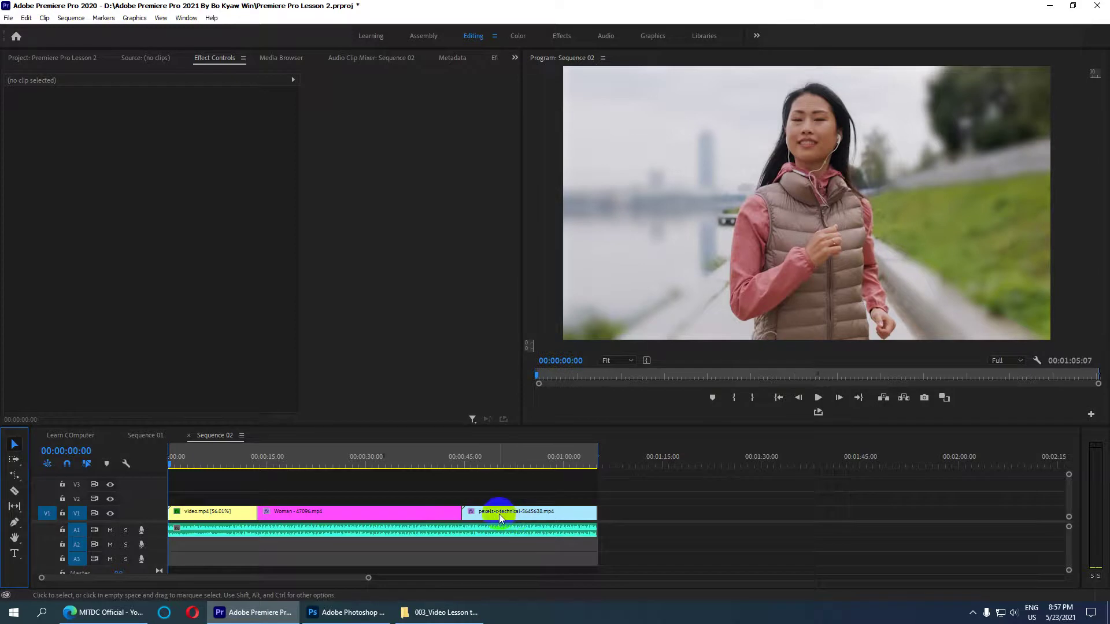
pyautogui.hotkey('ctrl', 'z')
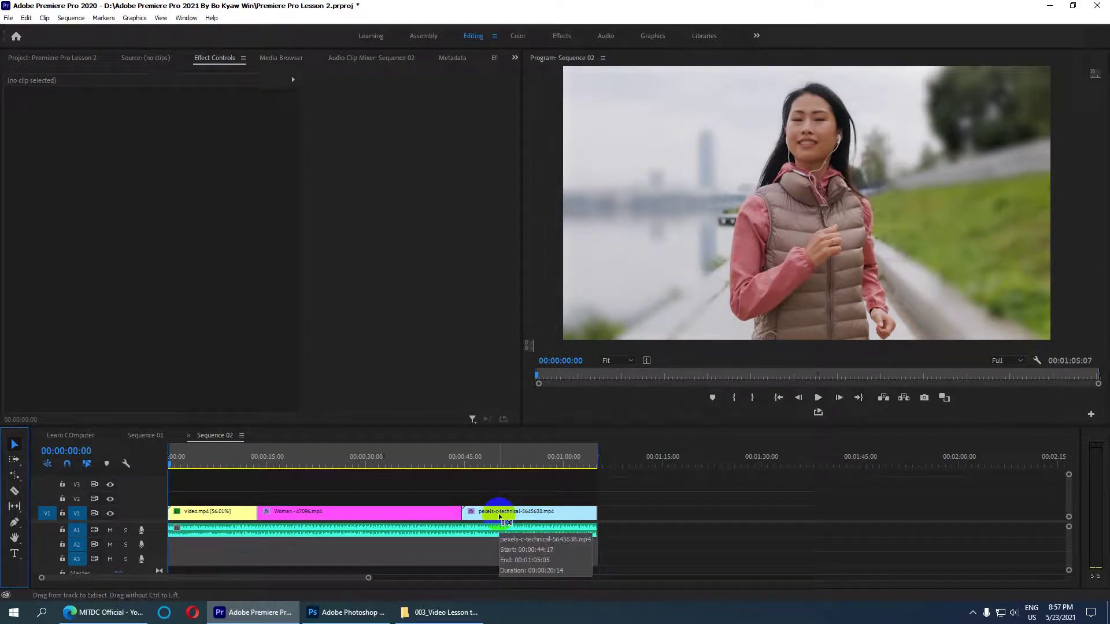
pyautogui.hotkey('ctrl', 'z')
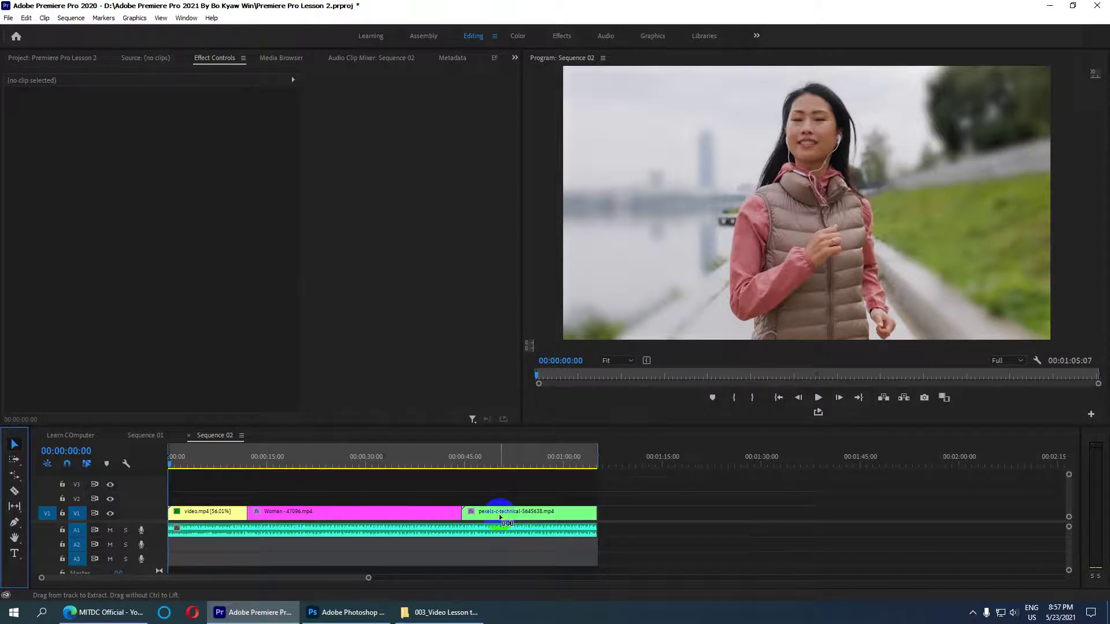
pyautogui.moveTo(500, 518); pyautogui.dragTo(501, 517)
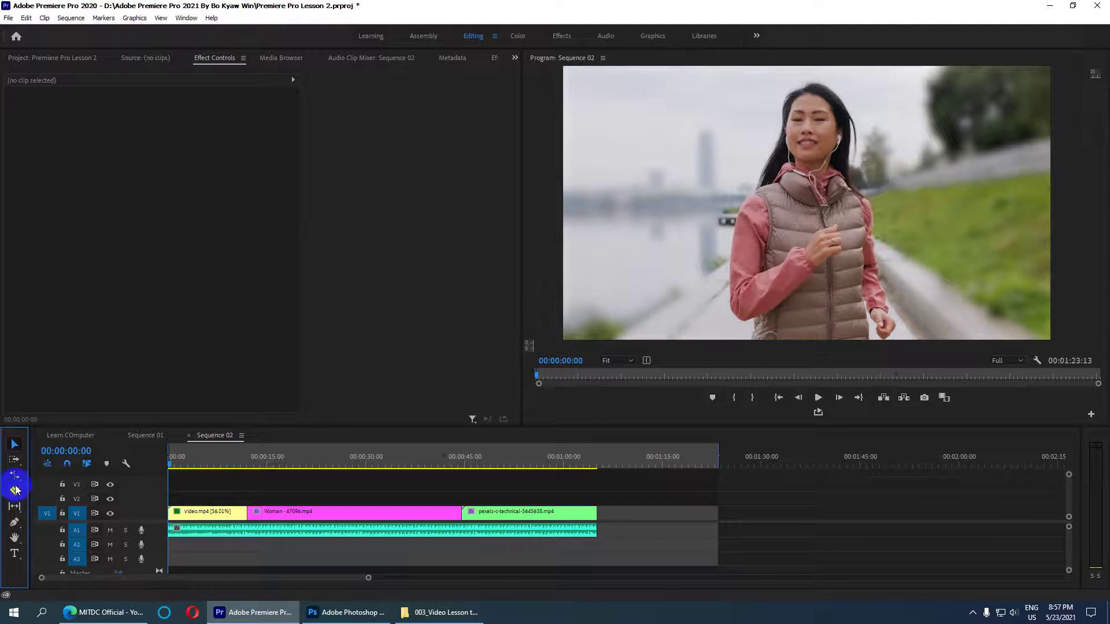
# Drag the Woman and pexels clips right on V1, play back, and leave a gap after video.mp4
pyautogui.moveTo(302, 510); pyautogui.dragTo(601, 513)
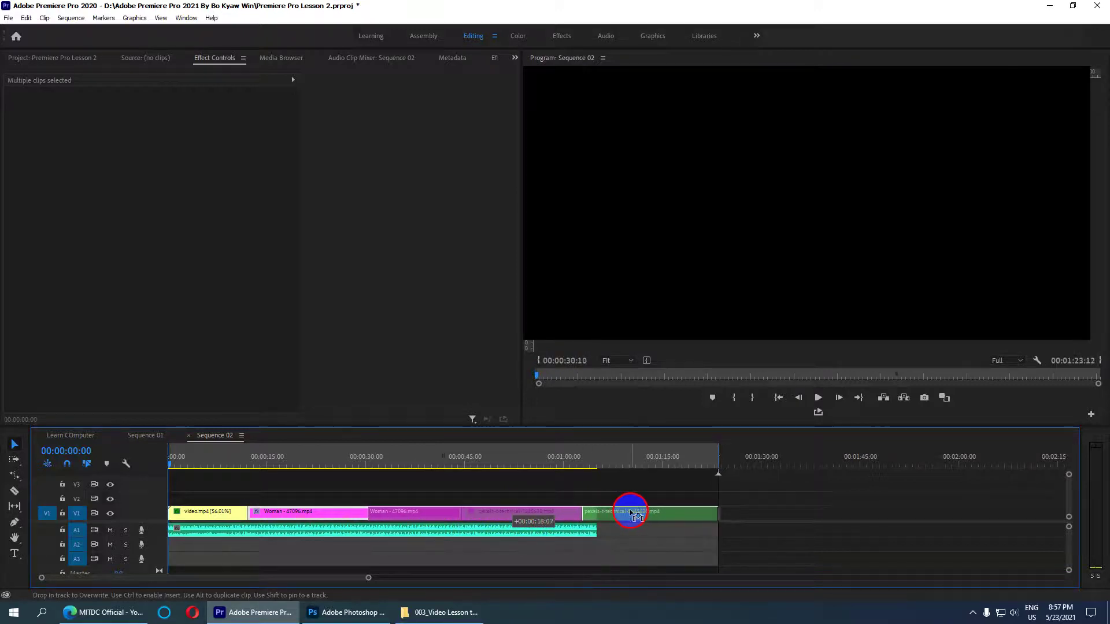
pyautogui.moveTo(602, 512); pyautogui.dragTo(627, 512)
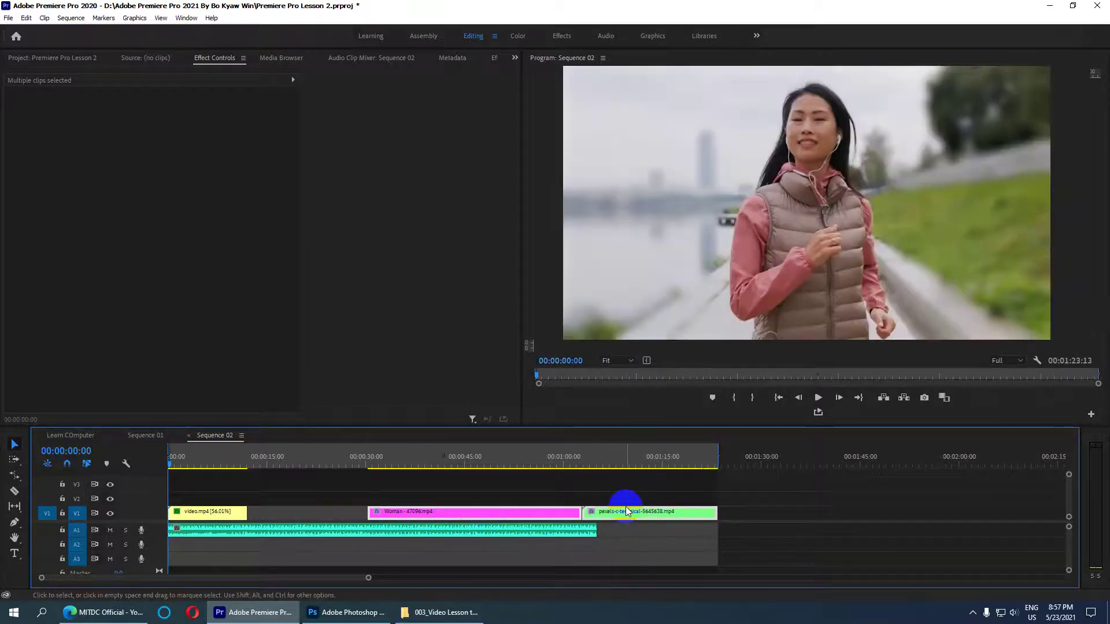
pyautogui.click(218, 518)
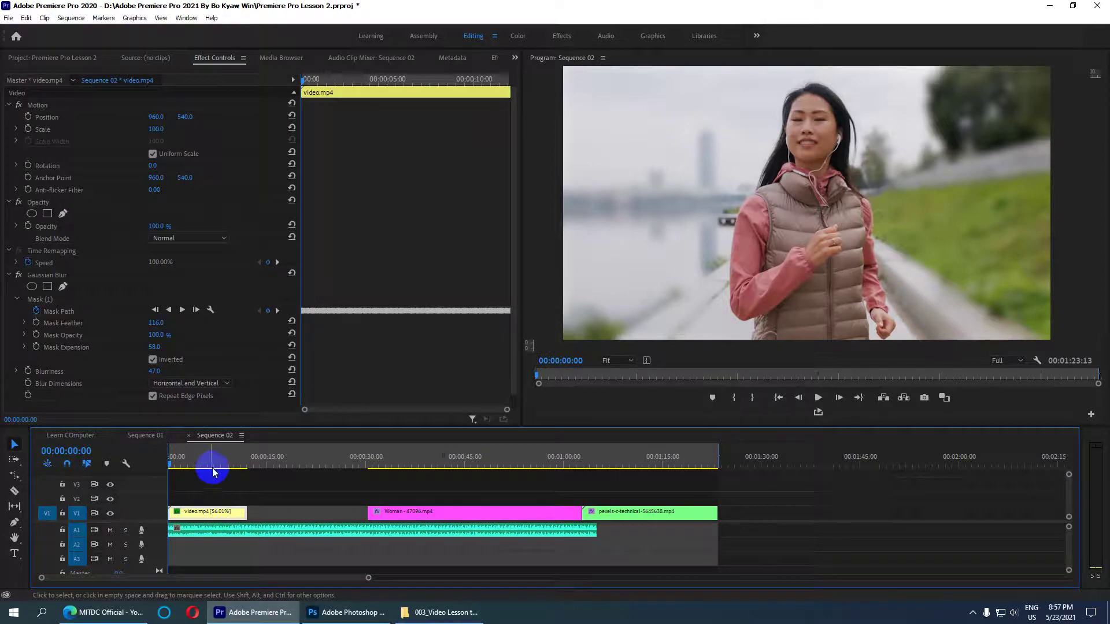
pyautogui.press('space')
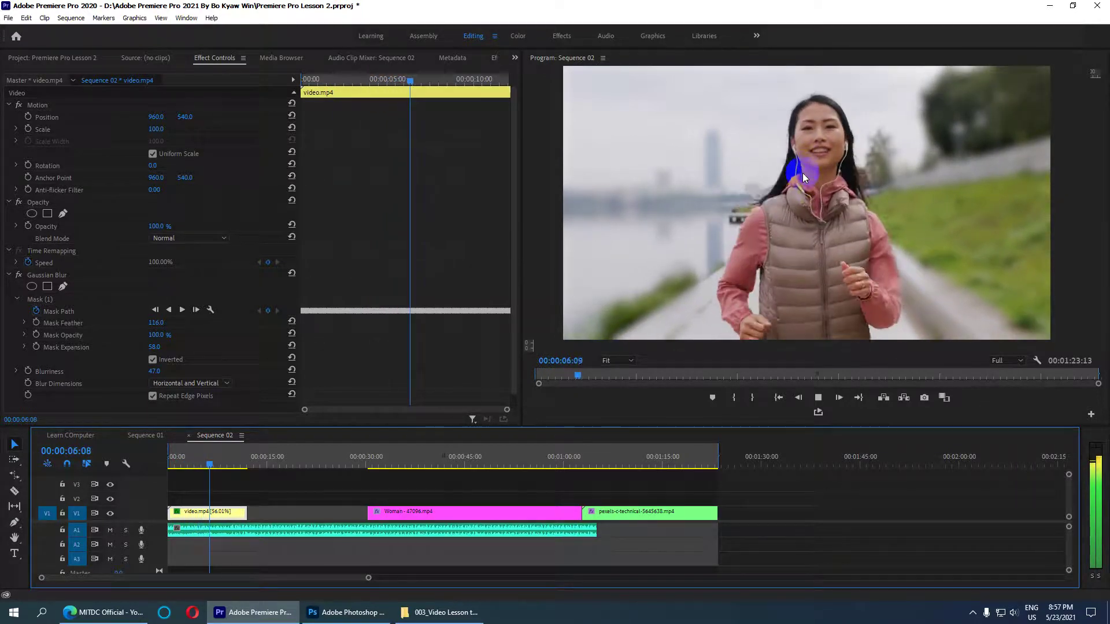
pyautogui.press('space')
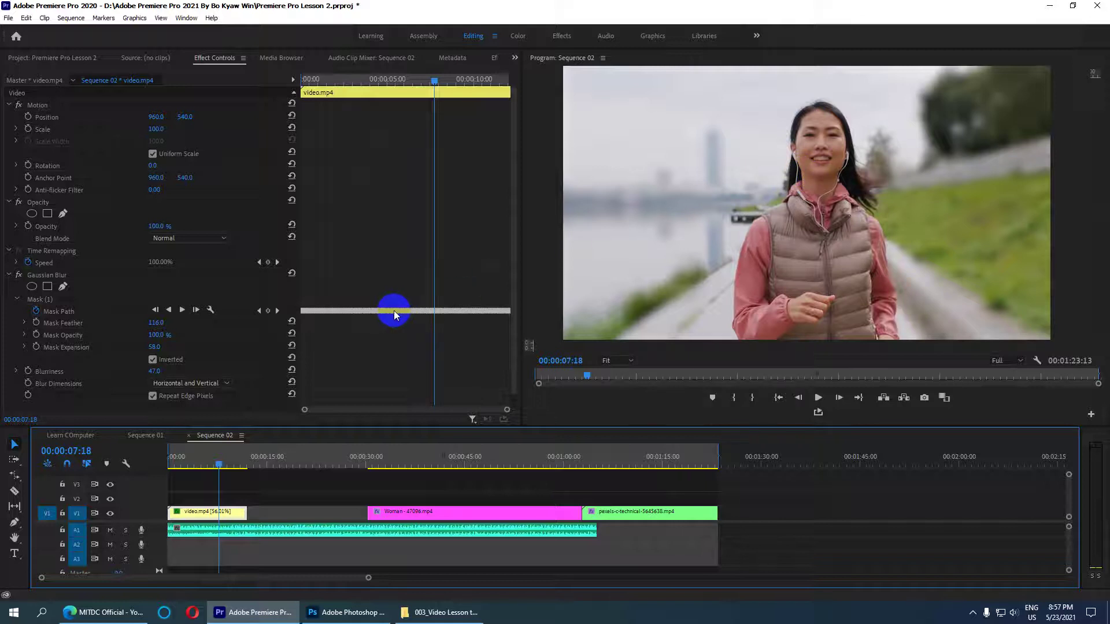
pyautogui.click(577, 512)
pyautogui.click(722, 509)
pyautogui.moveTo(726, 504)
pyautogui.mouseDown()
pyautogui.moveTo(552, 514)
pyautogui.moveTo(744, 513)
pyautogui.mouseUp()
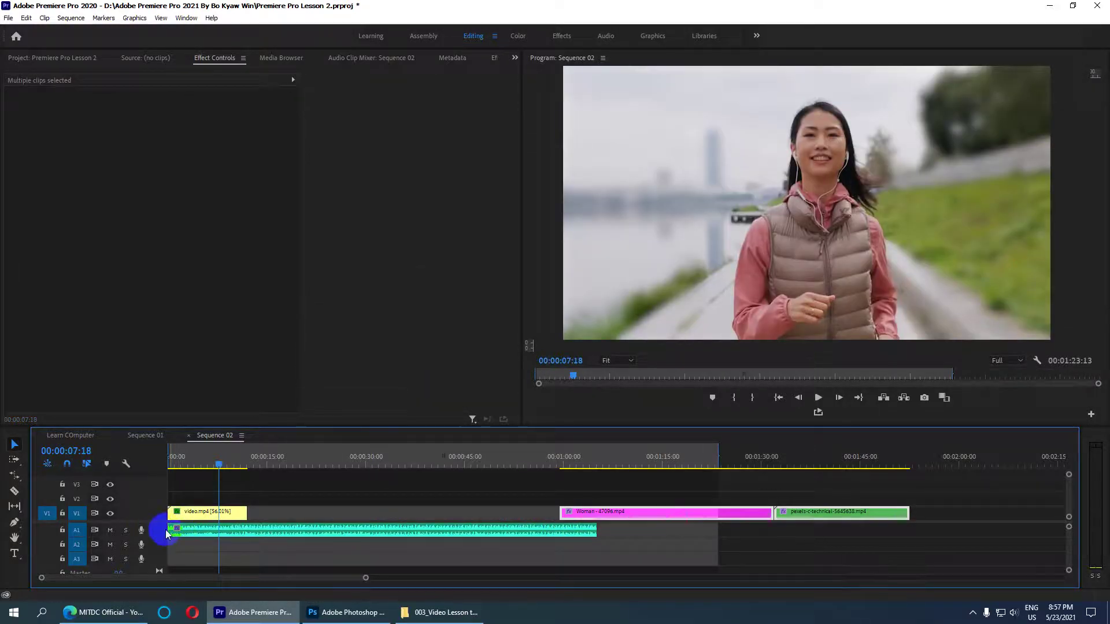
# Rate-stretch video.mp4 down to a 5-second duration and preview it from the start
pyautogui.click(15, 476)
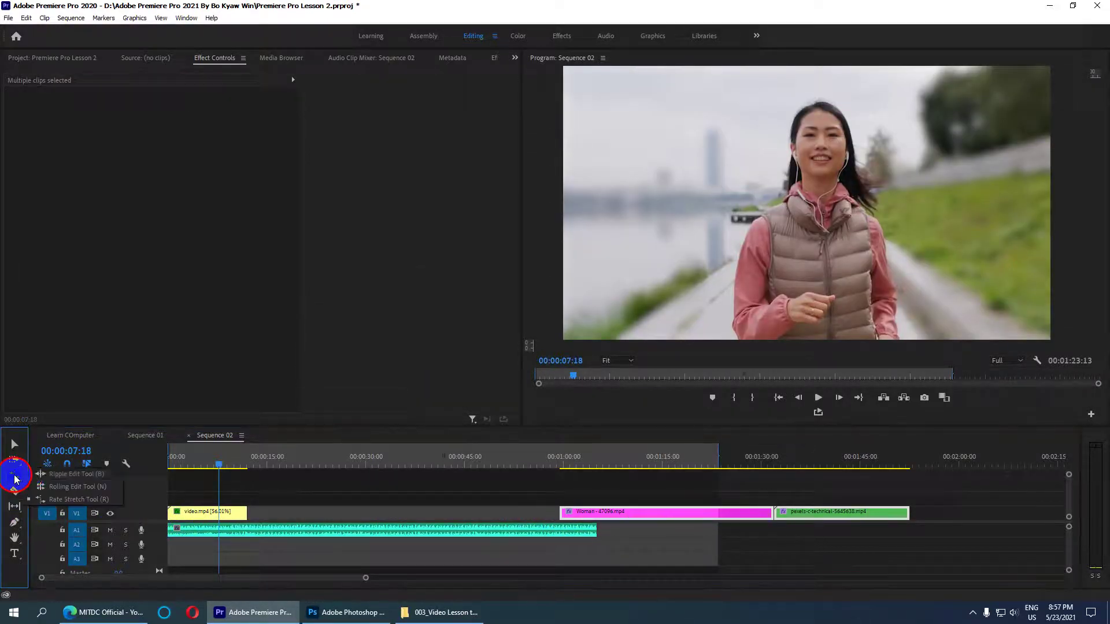
pyautogui.click(78, 499)
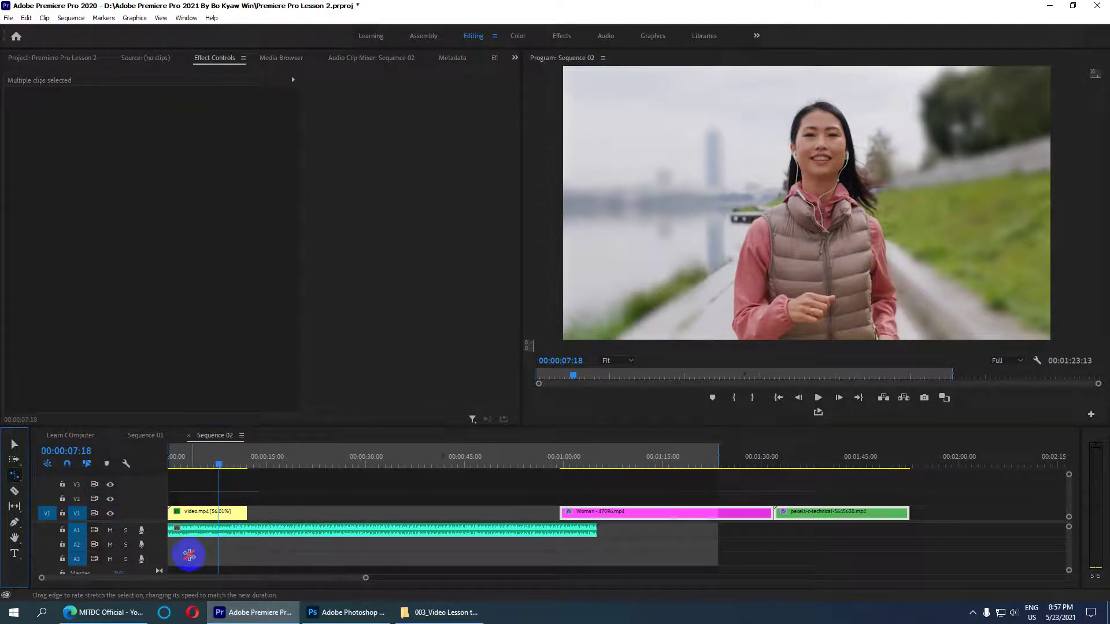
pyautogui.click(247, 513)
pyautogui.moveTo(247, 513); pyautogui.dragTo(200, 512)
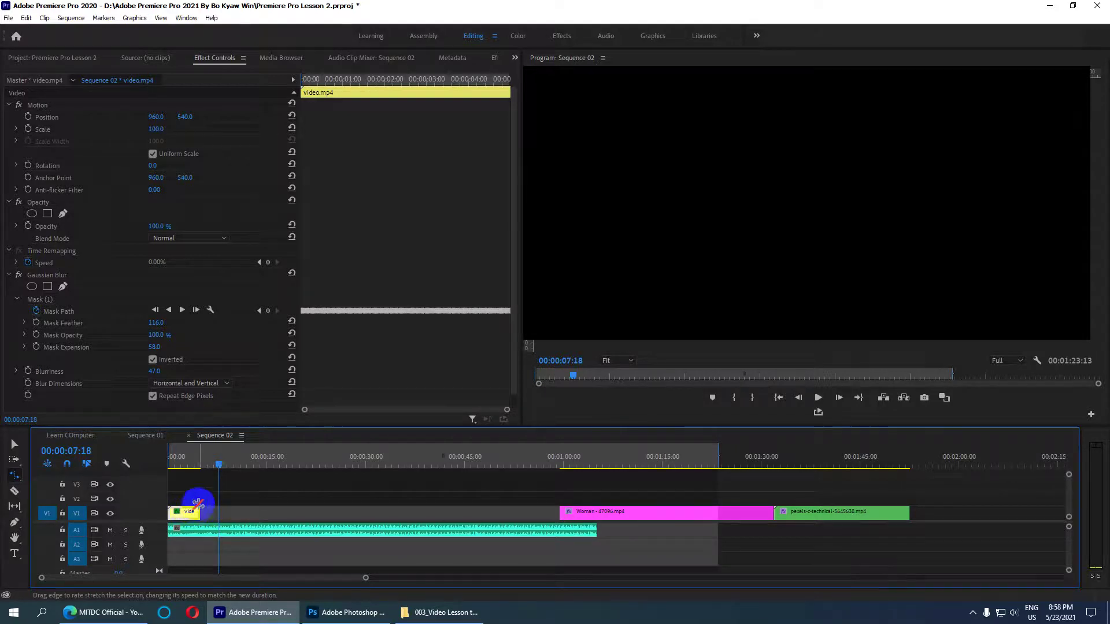
pyautogui.moveTo(219, 463); pyautogui.dragTo(156, 466)
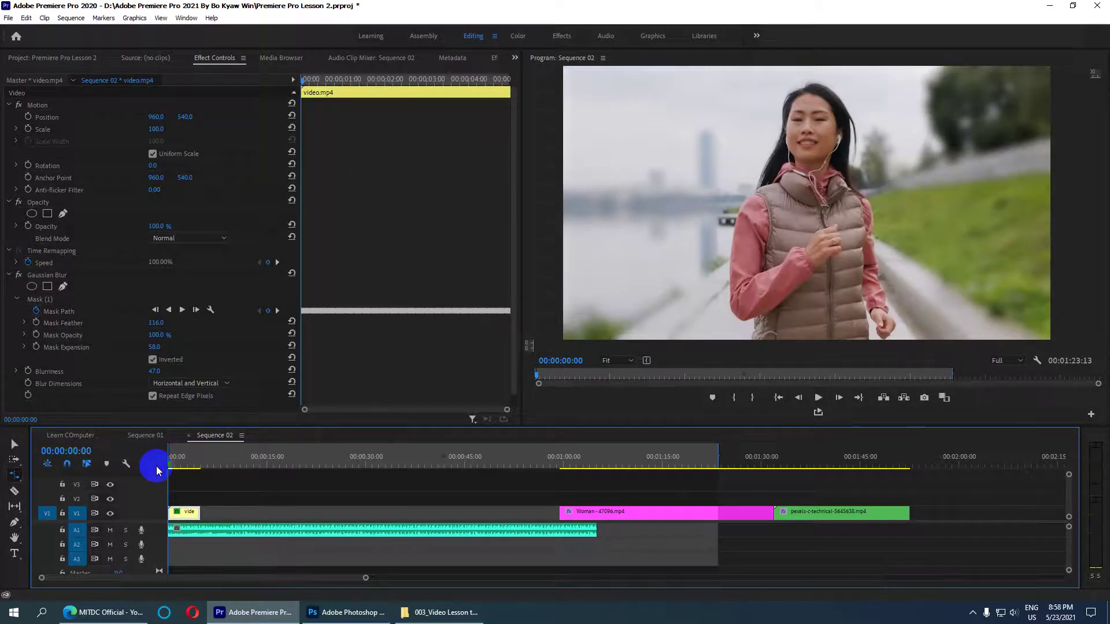
pyautogui.press('space')
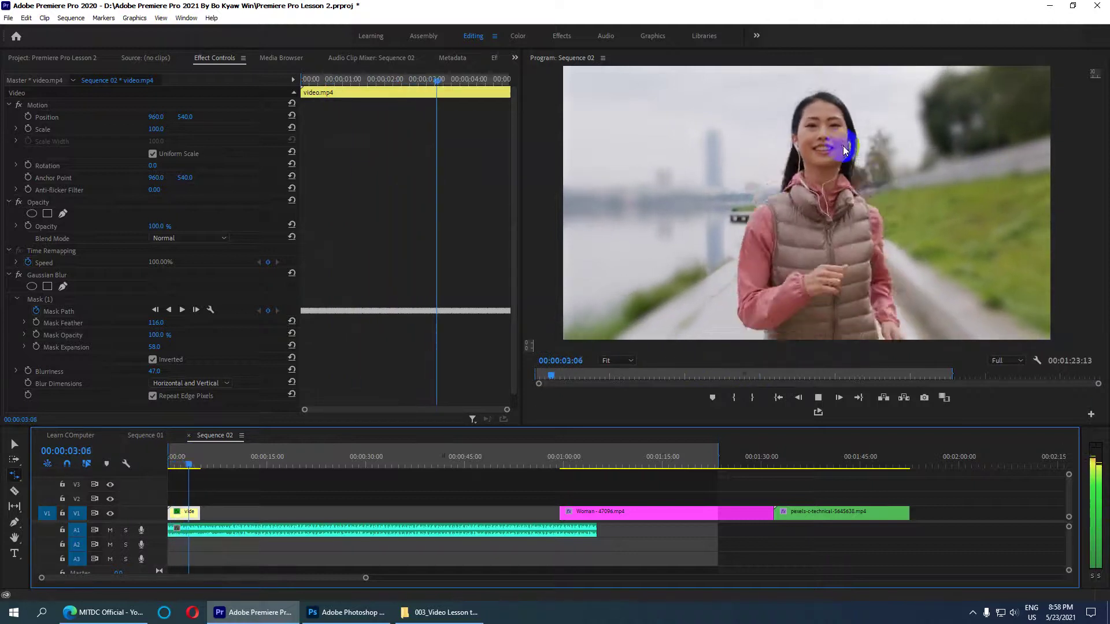
pyautogui.press('space')
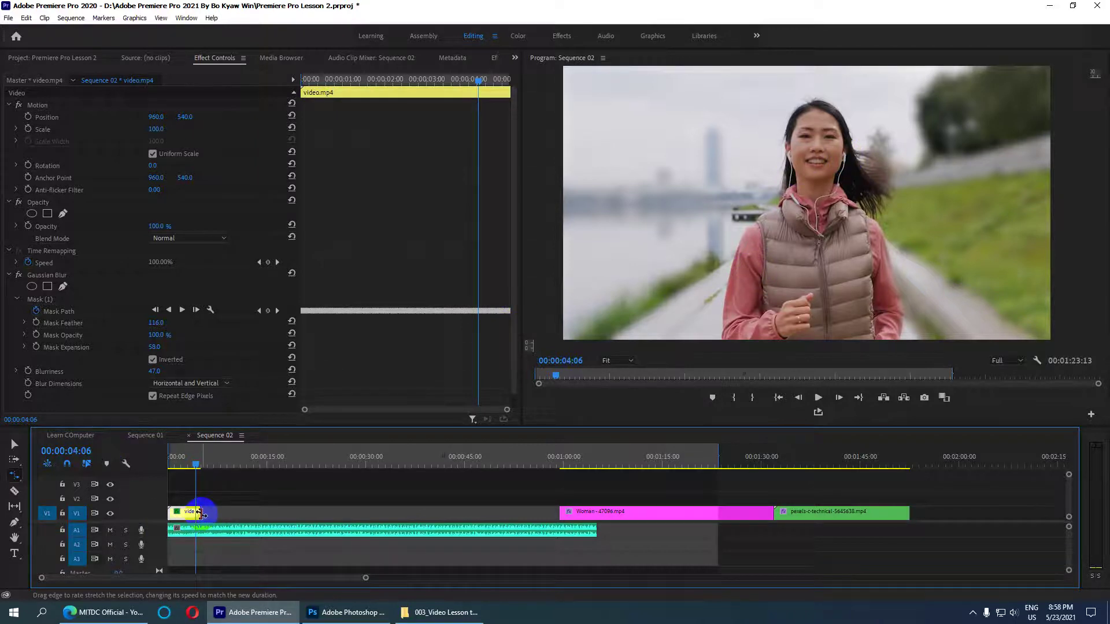
# Stretch video.mp4 out to the Woman clip, shrink it back to a brief shot, and replay
pyautogui.moveTo(200, 514); pyautogui.dragTo(560, 514)
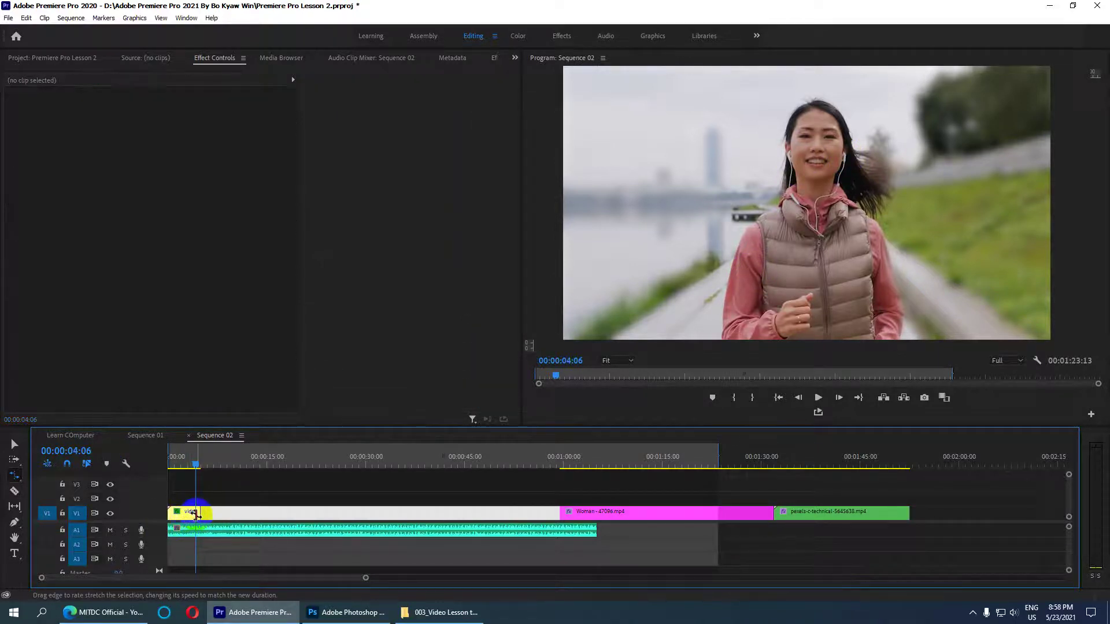
pyautogui.moveTo(195, 514); pyautogui.dragTo(185, 513)
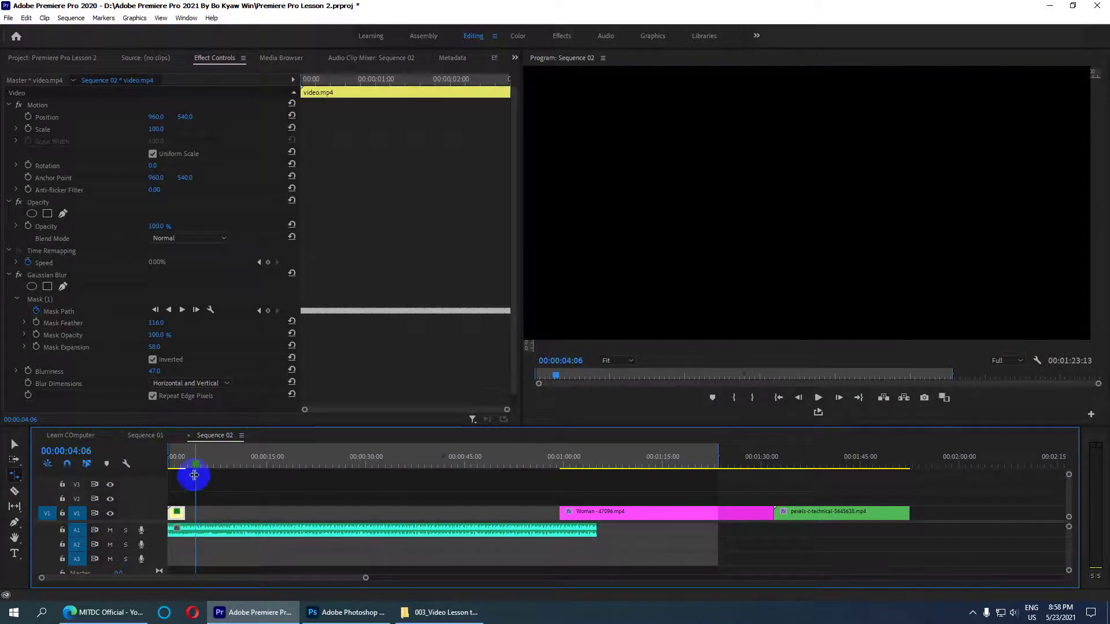
pyautogui.moveTo(195, 467); pyautogui.dragTo(134, 470)
pyautogui.press('space')
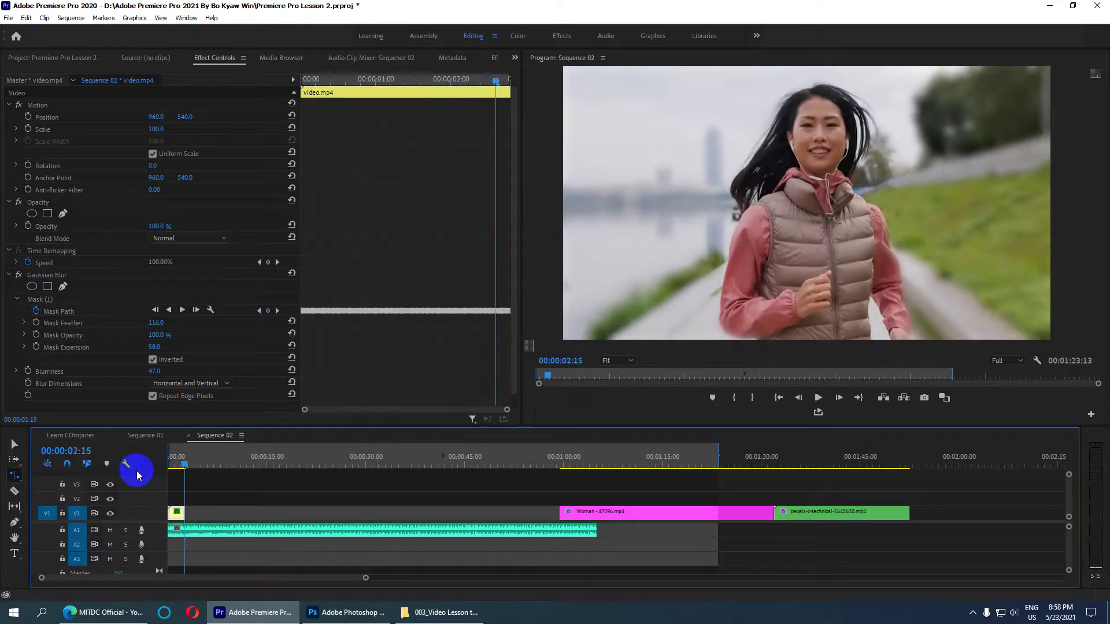
pyautogui.press('space')
pyautogui.moveTo(185, 469); pyautogui.dragTo(170, 466)
pyautogui.click(14, 479)
# Choose the Rate Stretch Tool (R) from the Tools panel's edit-tool flyout
pyautogui.click(58, 496)
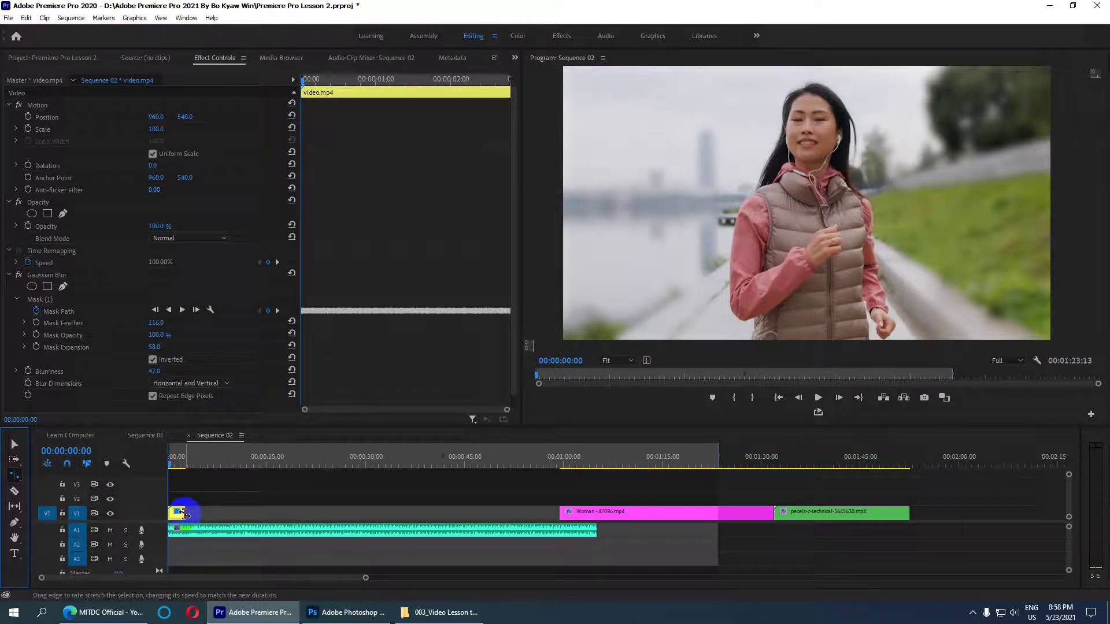
# Scrub and briefly play the opening frames of Sequence 02 from about one second
pyautogui.click(179, 466)
pyautogui.moveTo(181, 467); pyautogui.dragTo(168, 470)
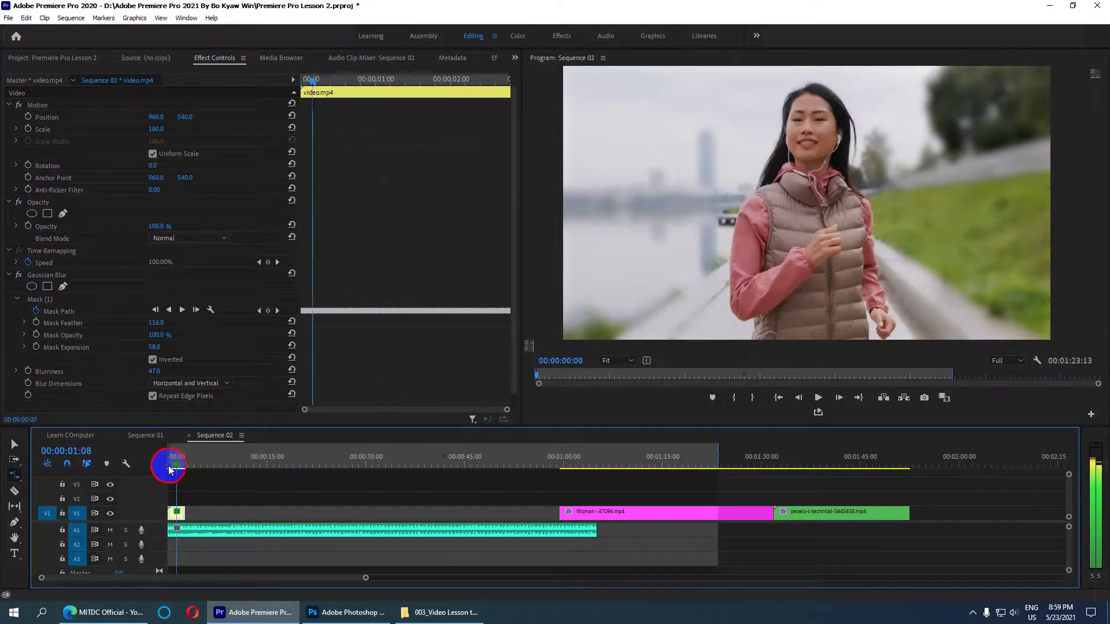
pyautogui.press('space')
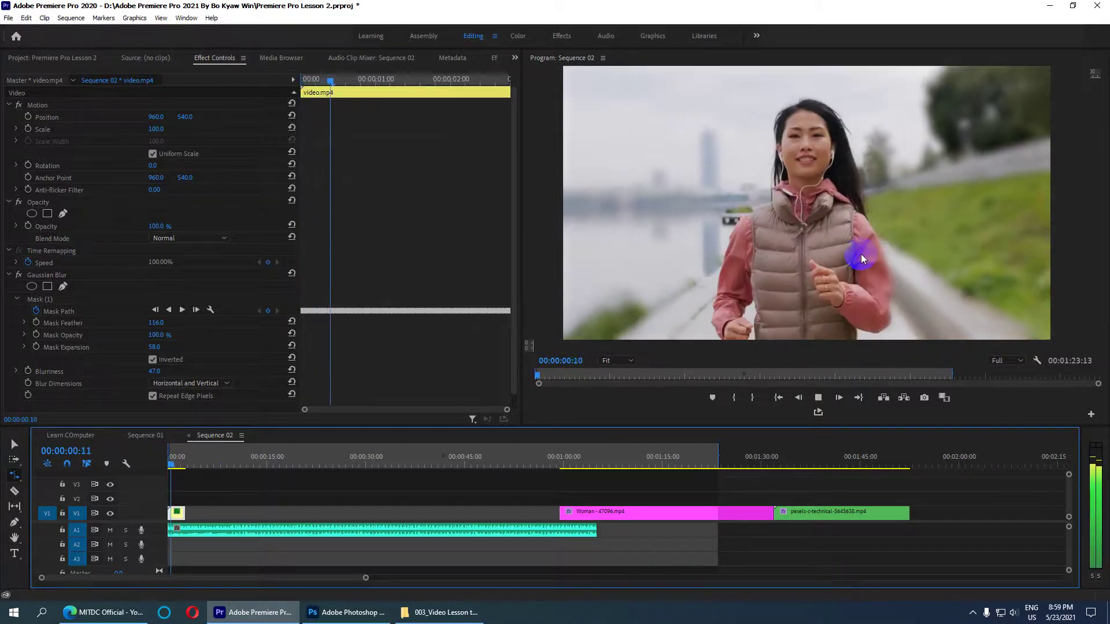
pyautogui.press('space')
# Rate-stretch video.mp4 to 39.47% speed and play it from the start
pyautogui.click(14, 479)
pyautogui.click(43, 501)
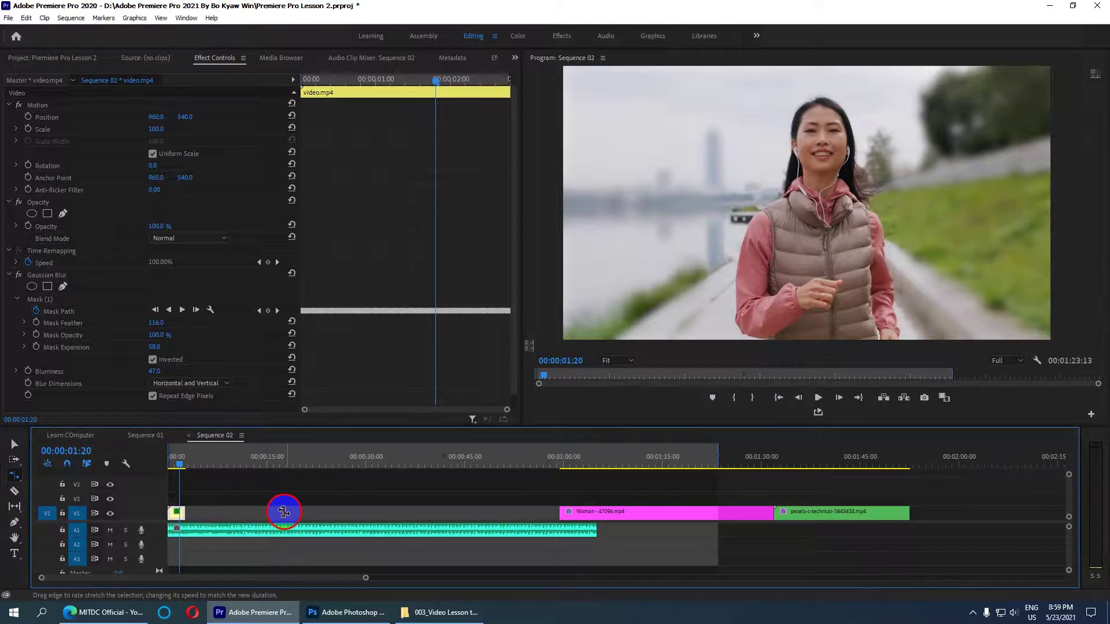
pyautogui.moveTo(184, 513); pyautogui.dragTo(347, 515)
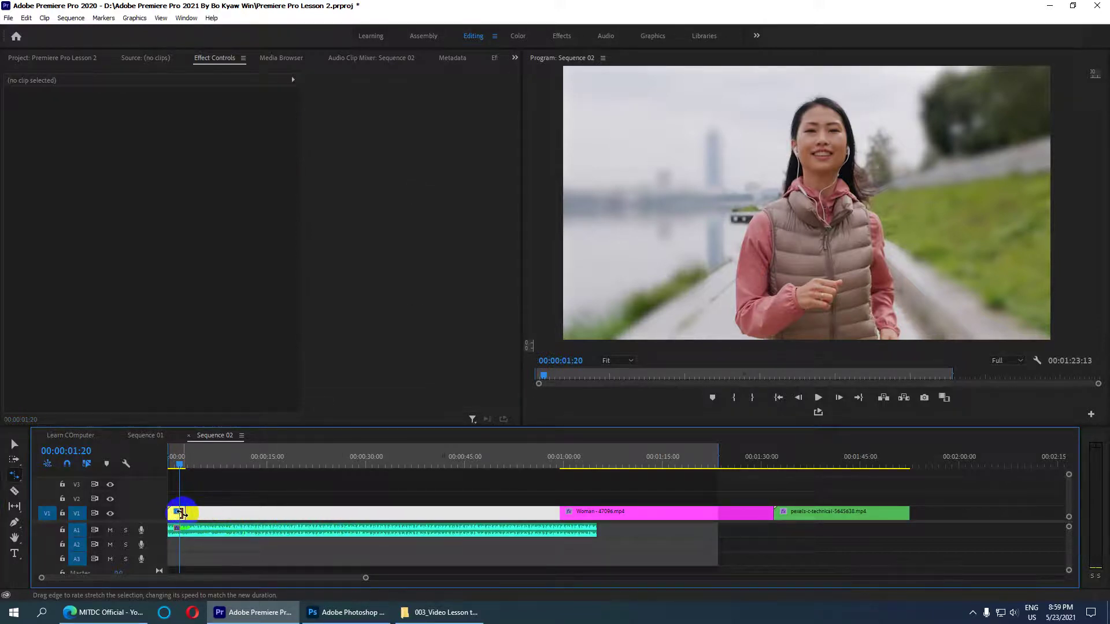
pyautogui.moveTo(185, 513); pyautogui.dragTo(365, 513)
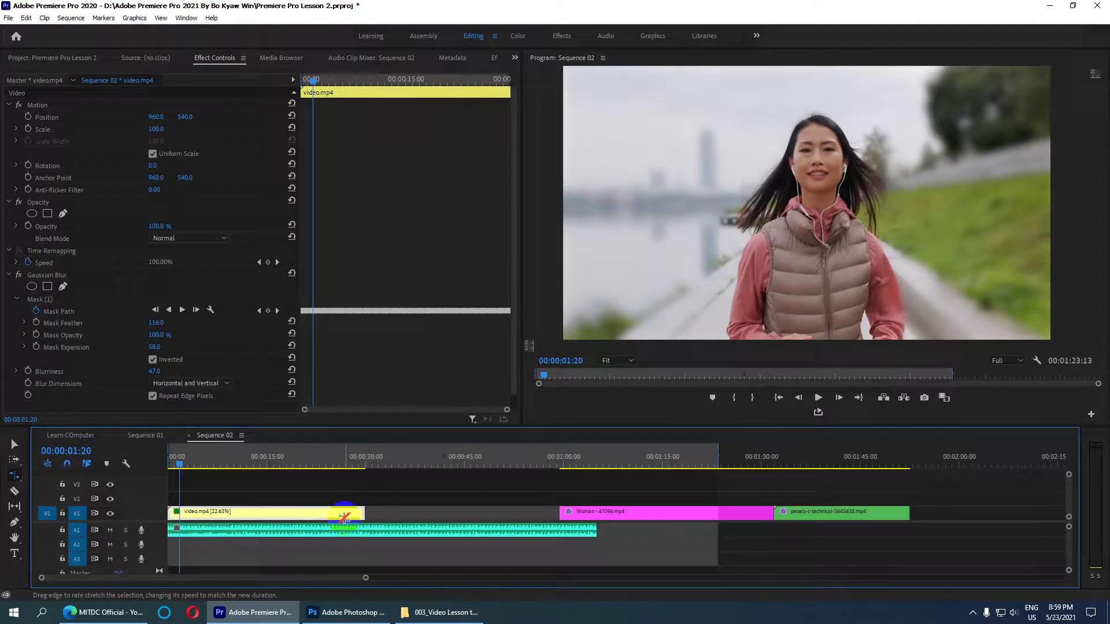
pyautogui.moveTo(361, 513); pyautogui.dragTo(280, 513)
pyautogui.moveTo(185, 471); pyautogui.dragTo(156, 465)
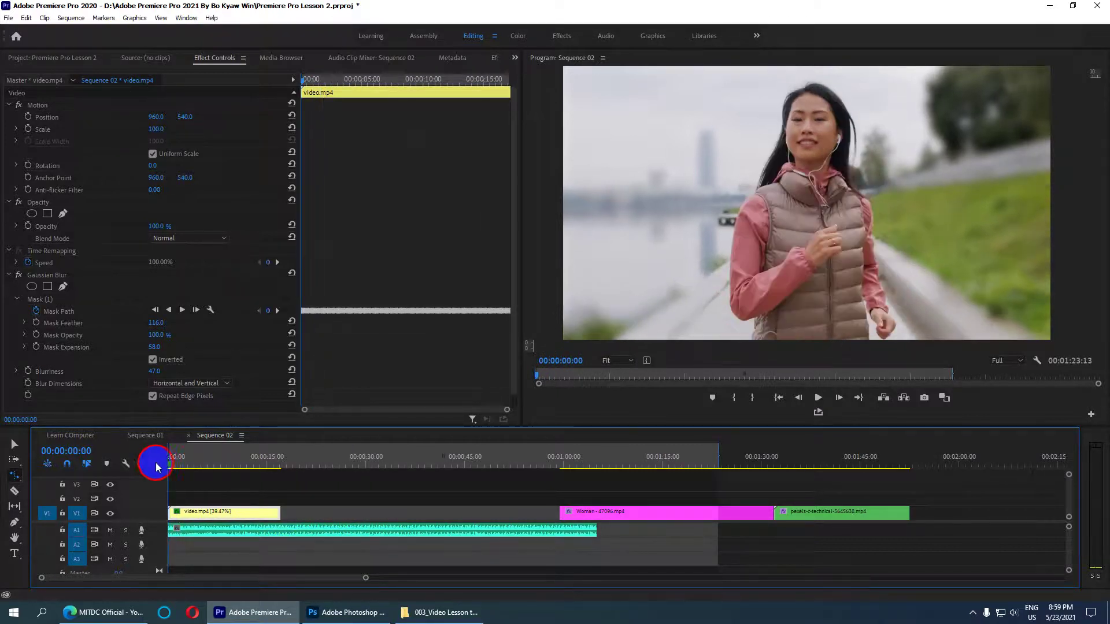
pyautogui.press('space')
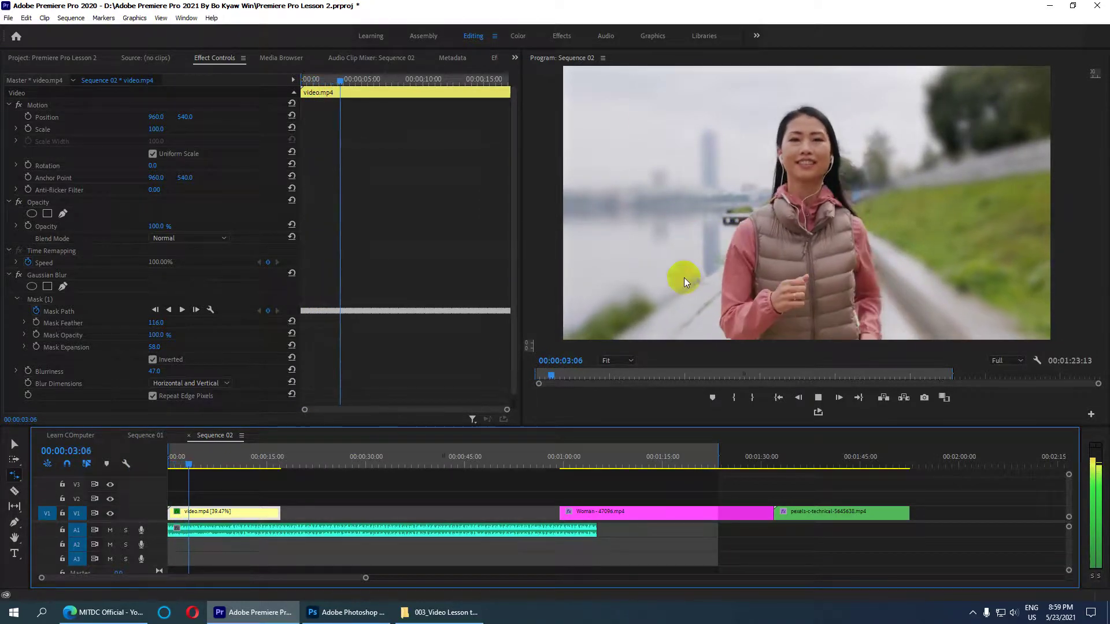
# Stop at 00:00:05:21 and razor-cut video.mp4 at the playhead
pyautogui.click(301, 474)
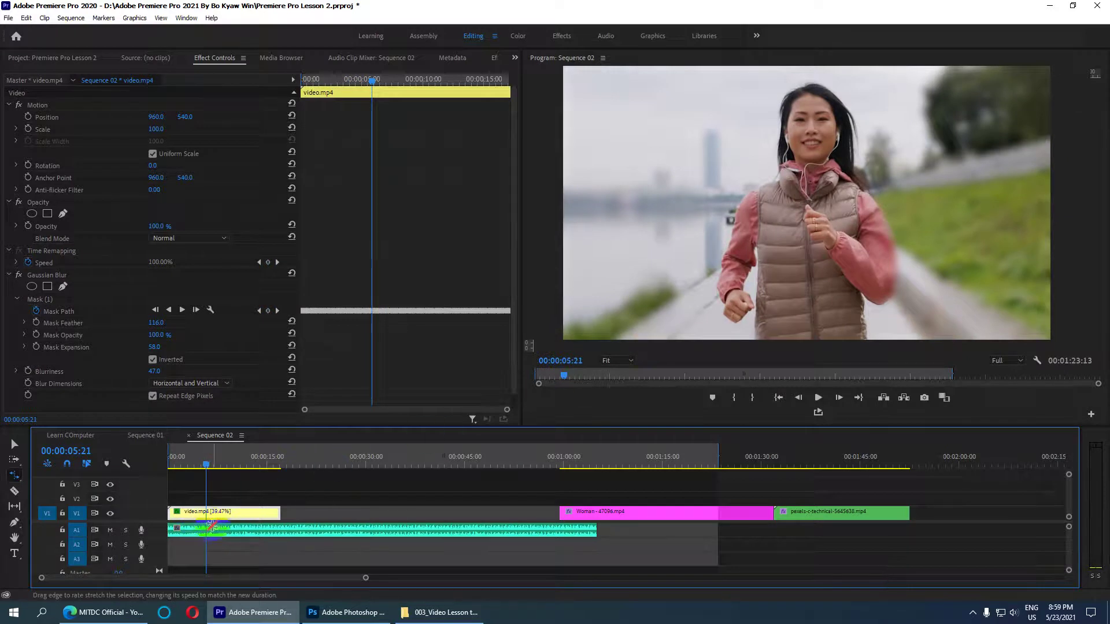
pyautogui.click(14, 491)
pyautogui.click(206, 513)
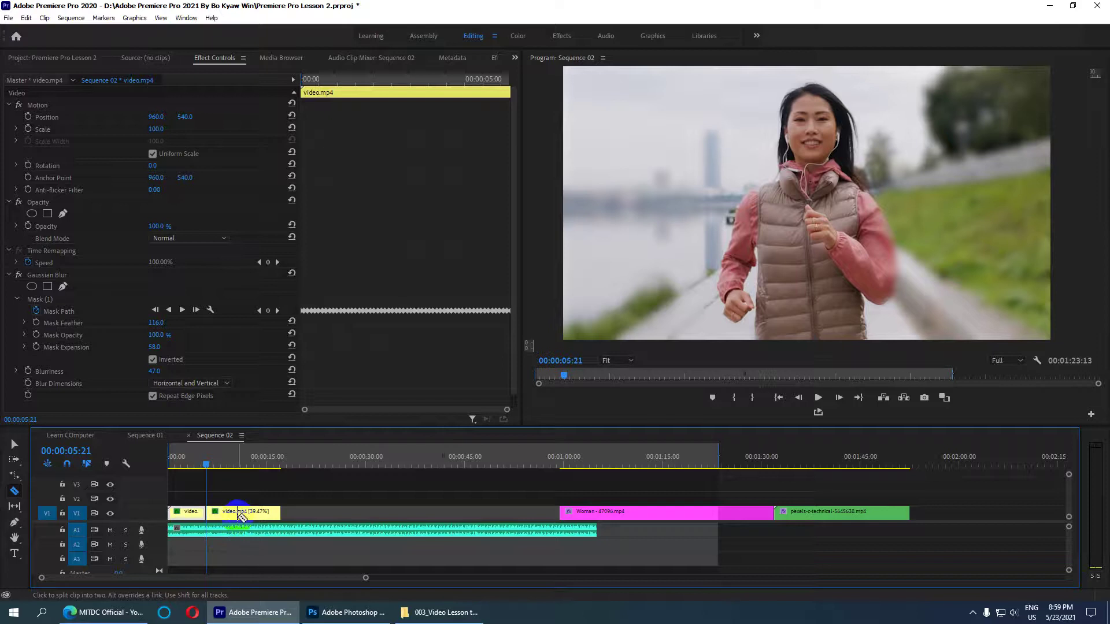
# Rate-stretch the second piece of video.mp4 shorter, play back, and select the gap before Woman
pyautogui.moveTo(14, 474); pyautogui.dragTo(68, 501)
pyautogui.click(68, 501)
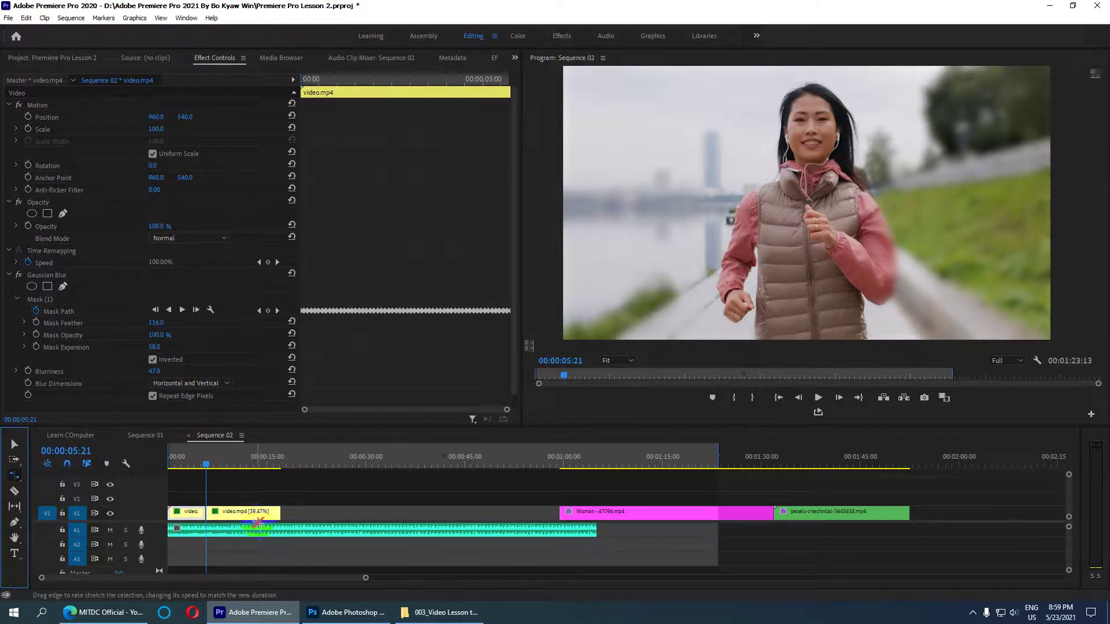
pyautogui.moveTo(280, 512); pyautogui.dragTo(220, 515)
pyautogui.click(274, 498)
pyautogui.moveTo(206, 462); pyautogui.dragTo(171, 459)
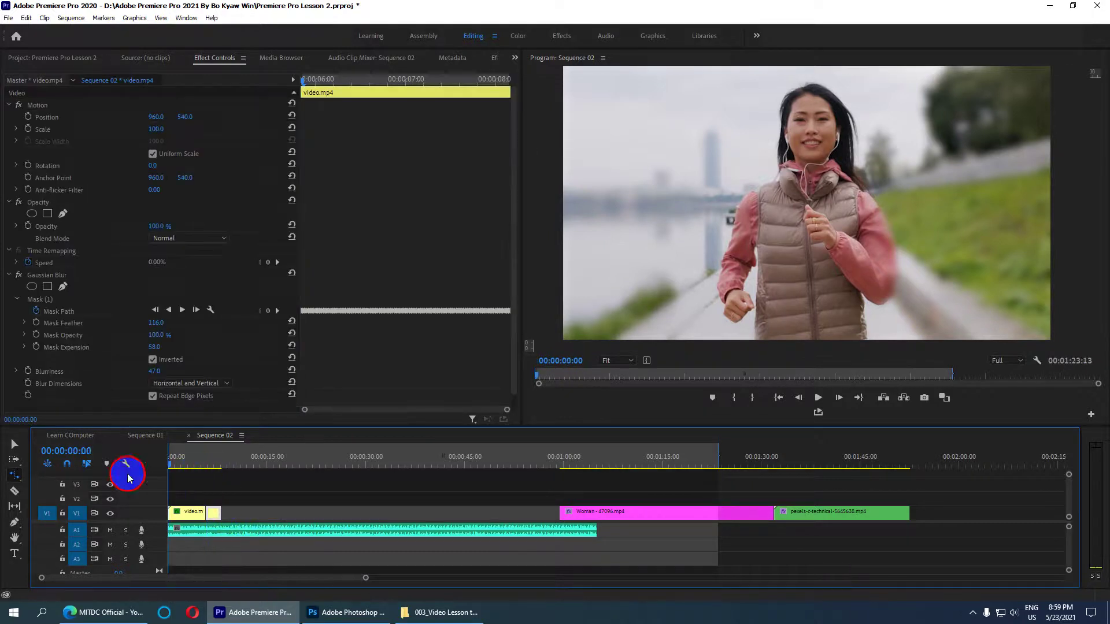
pyautogui.press('space')
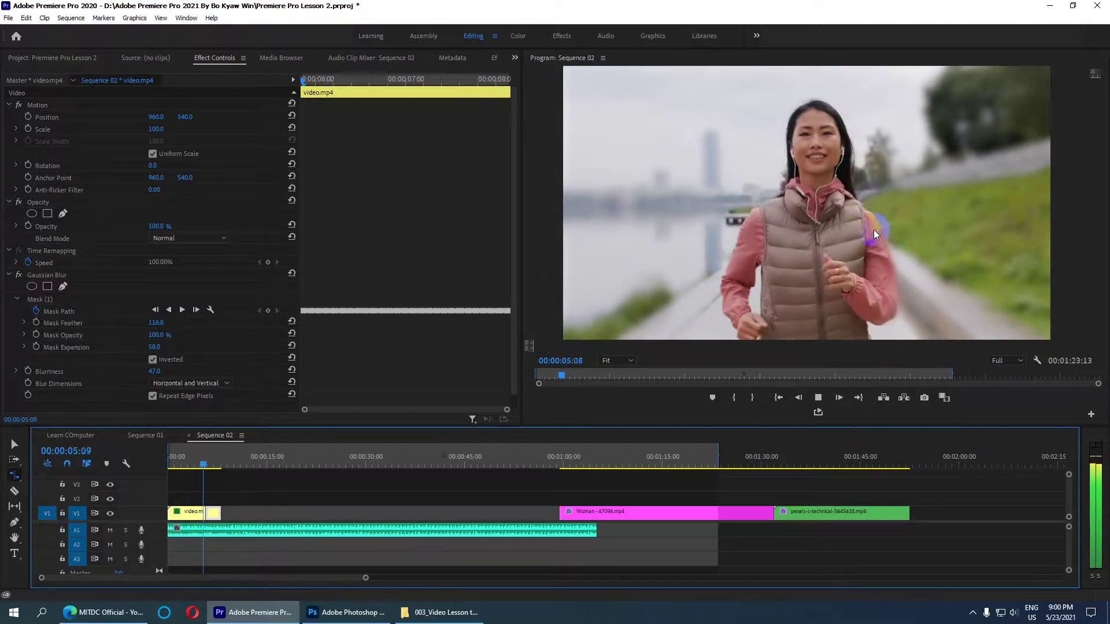
pyautogui.press('space')
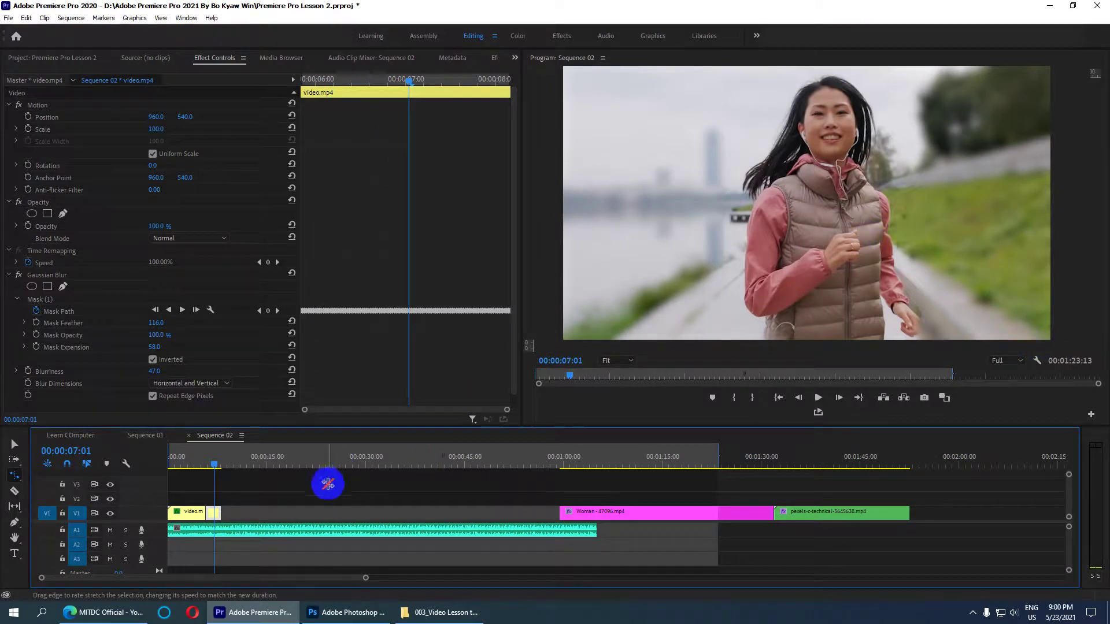
pyautogui.click(315, 513)
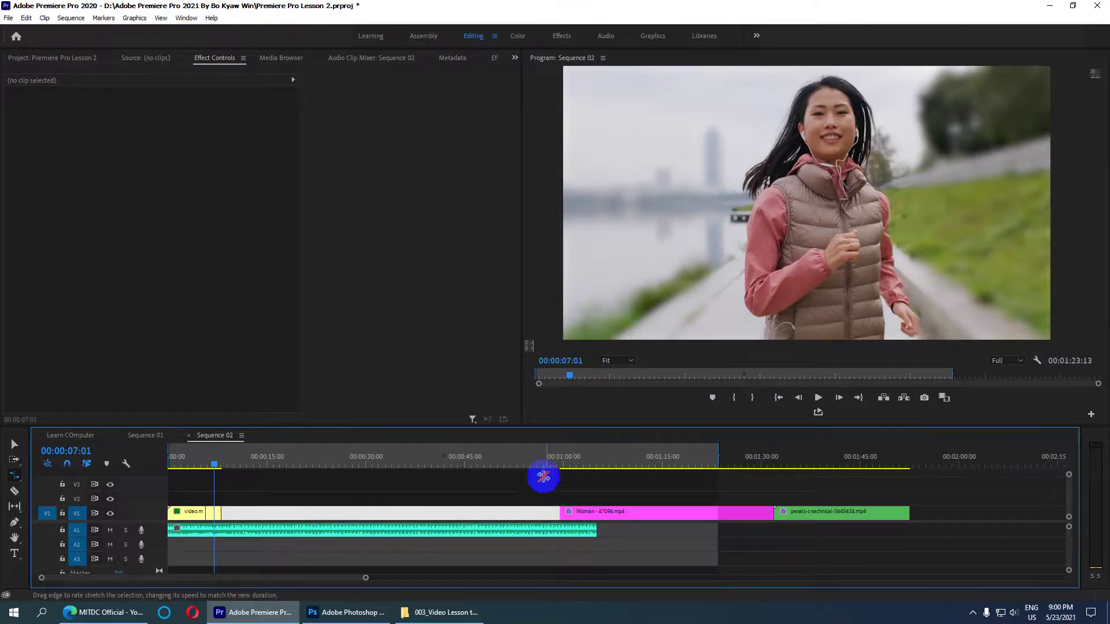
# Ripple-delete the gap before Woman and play the tightened edit from the sequence start
pyautogui.rightClick(427, 513)
pyautogui.click(496, 520)
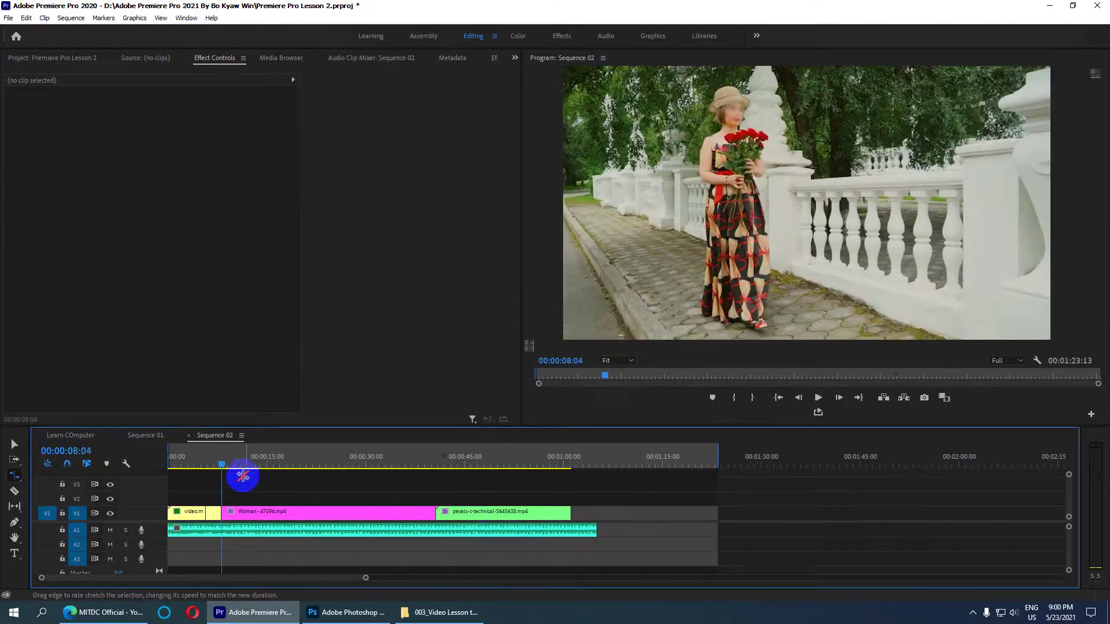
pyautogui.press('Home')
pyautogui.press('space')
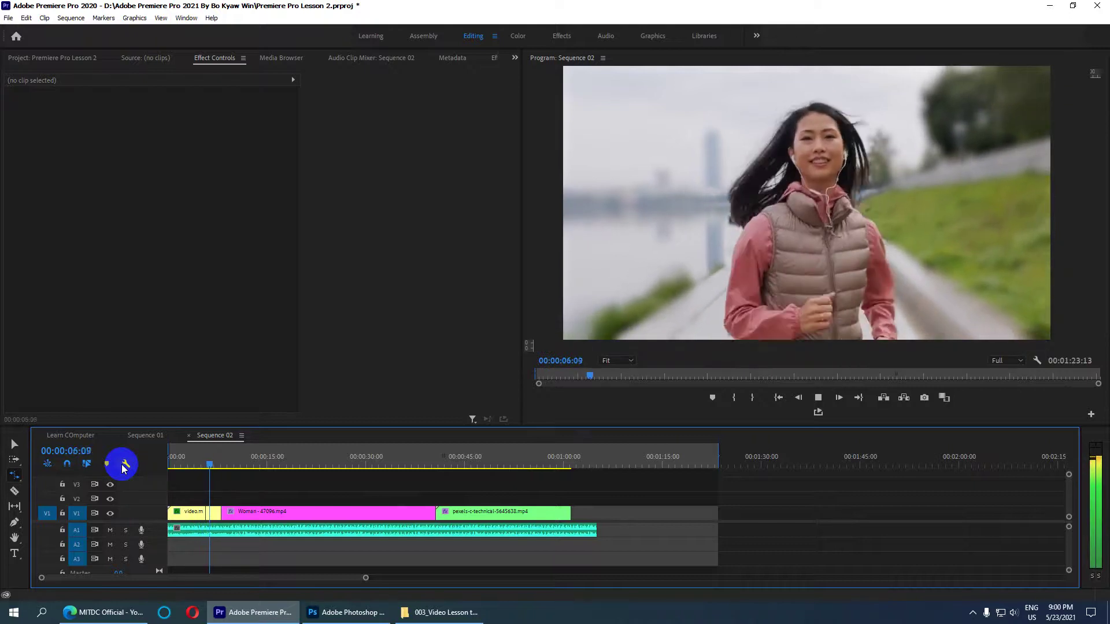
pyautogui.press('space')
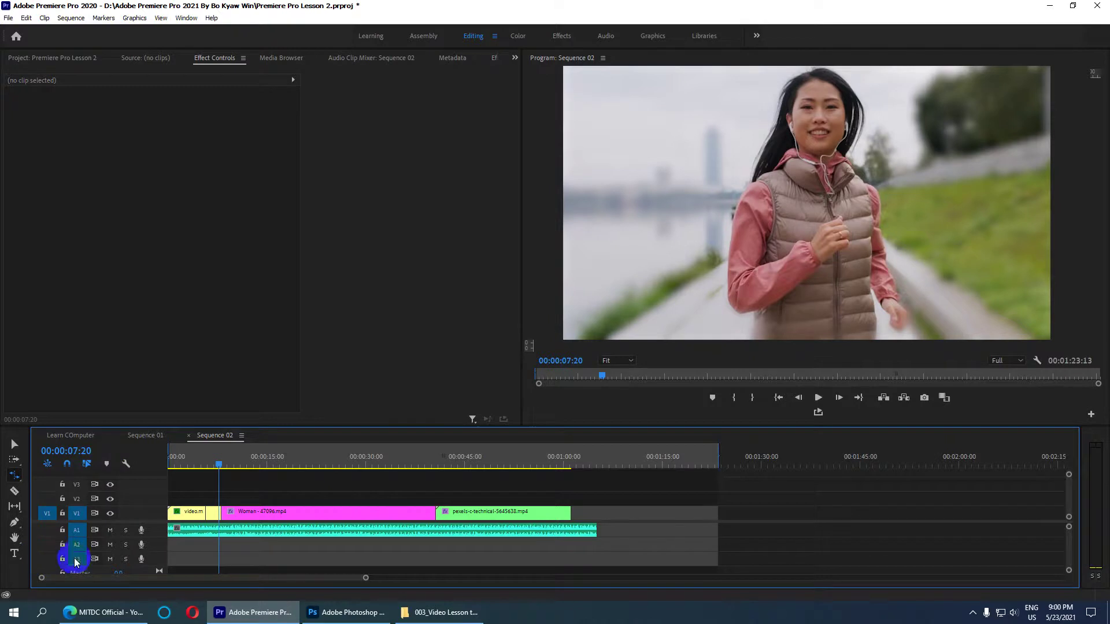
# Look through the trim tool flyout, then switch to the MITDC Official channel in Edge
pyautogui.click(14, 477)
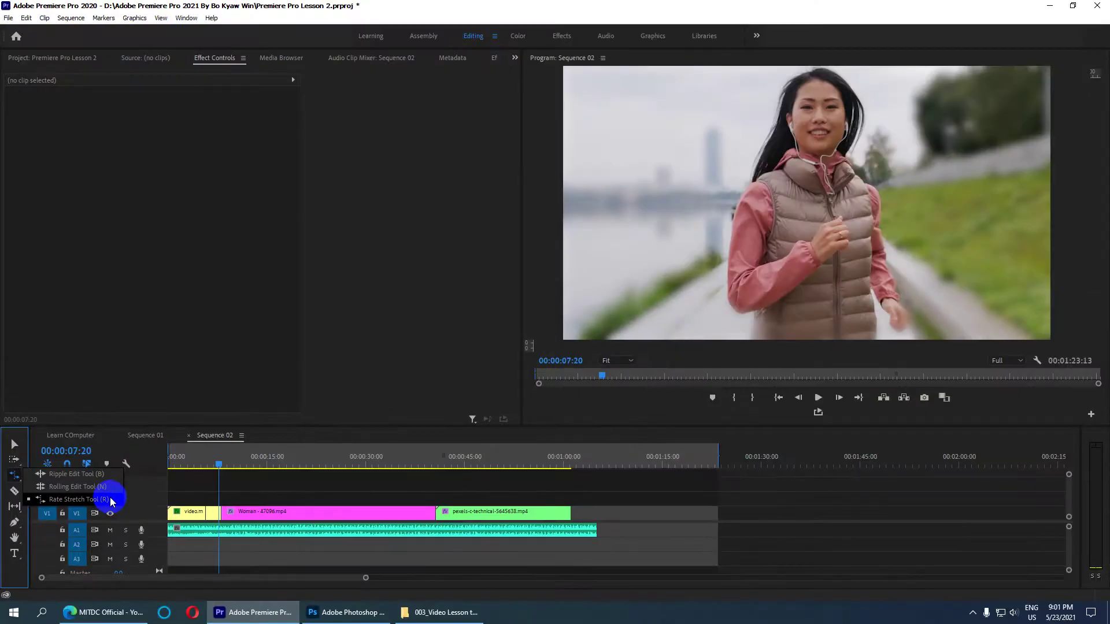
pyautogui.click(112, 501)
pyautogui.click(15, 475)
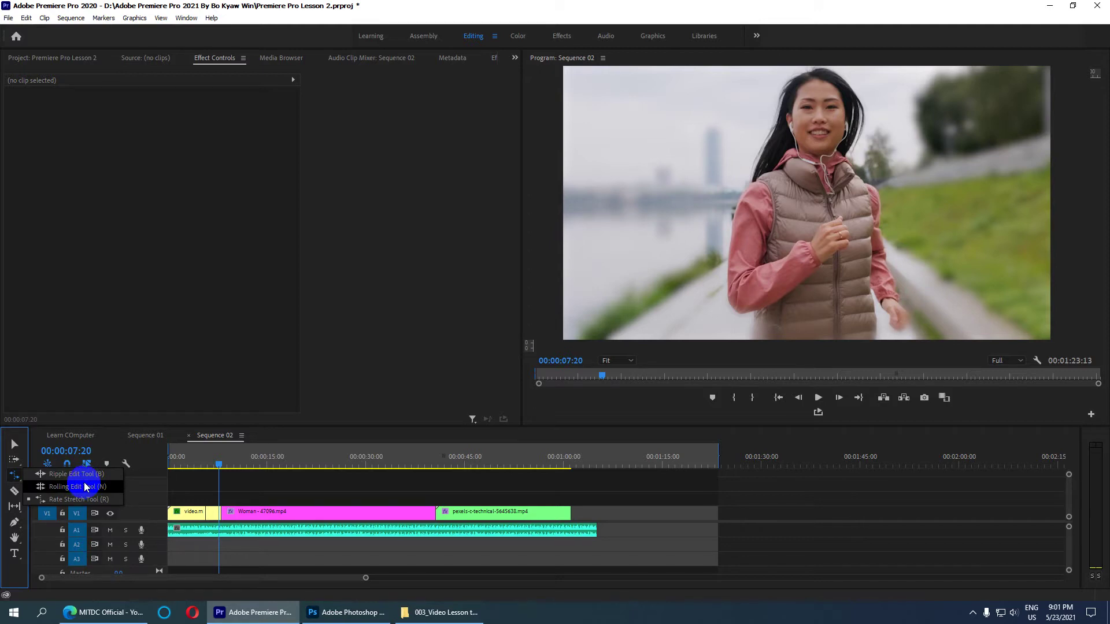
pyautogui.click(15, 448)
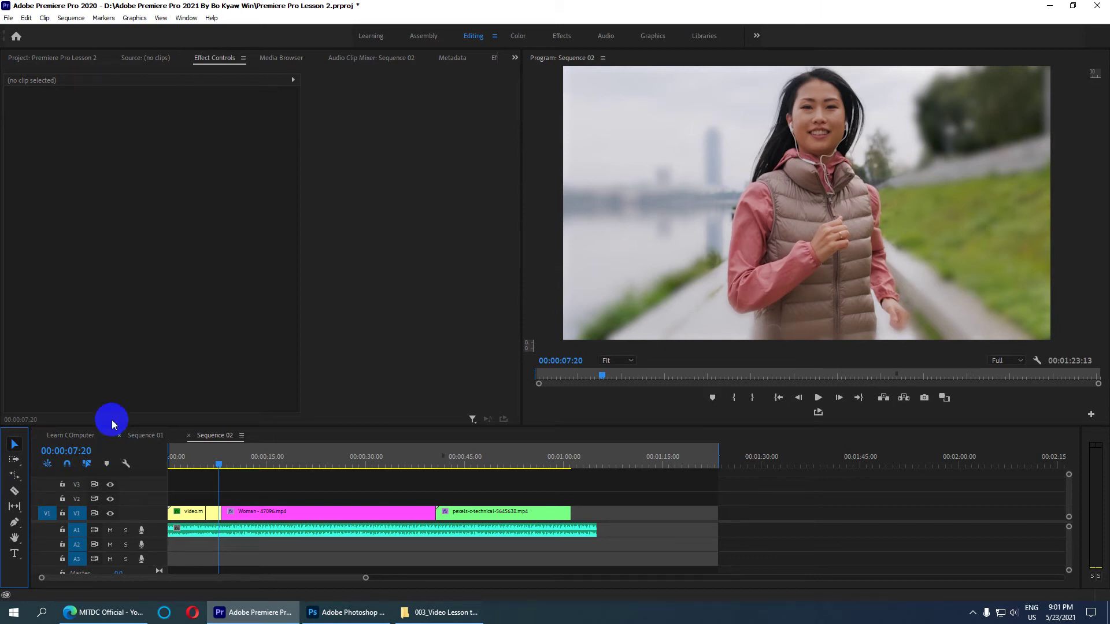
pyautogui.click(119, 618)
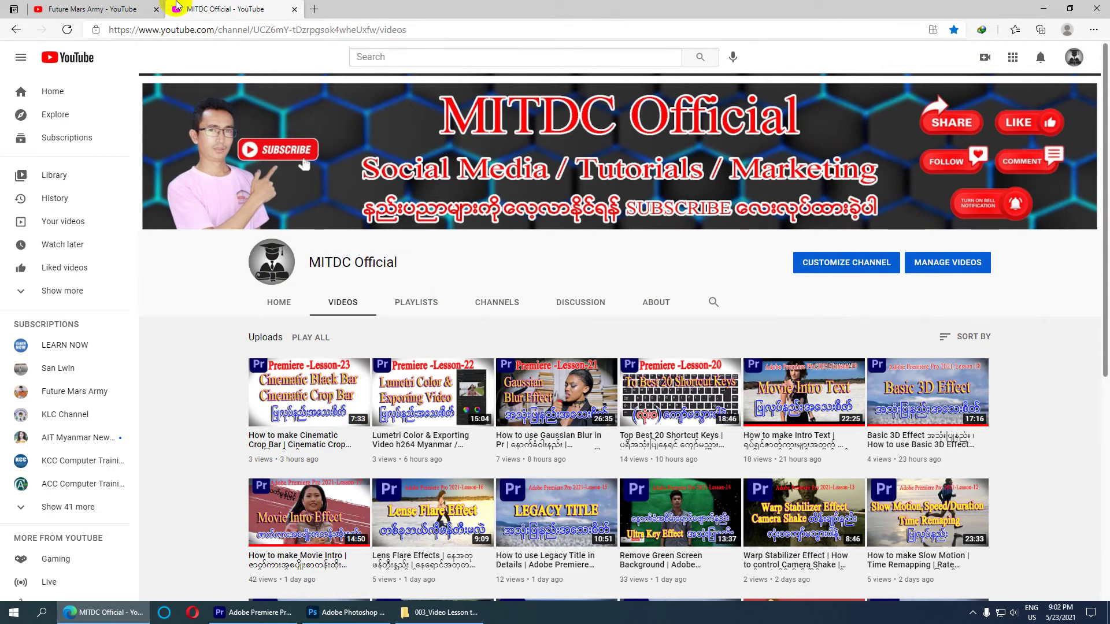
# Minimize the browser window to bring Premiere Pro's Sequence 02 back into view
pyautogui.click(296, 219)
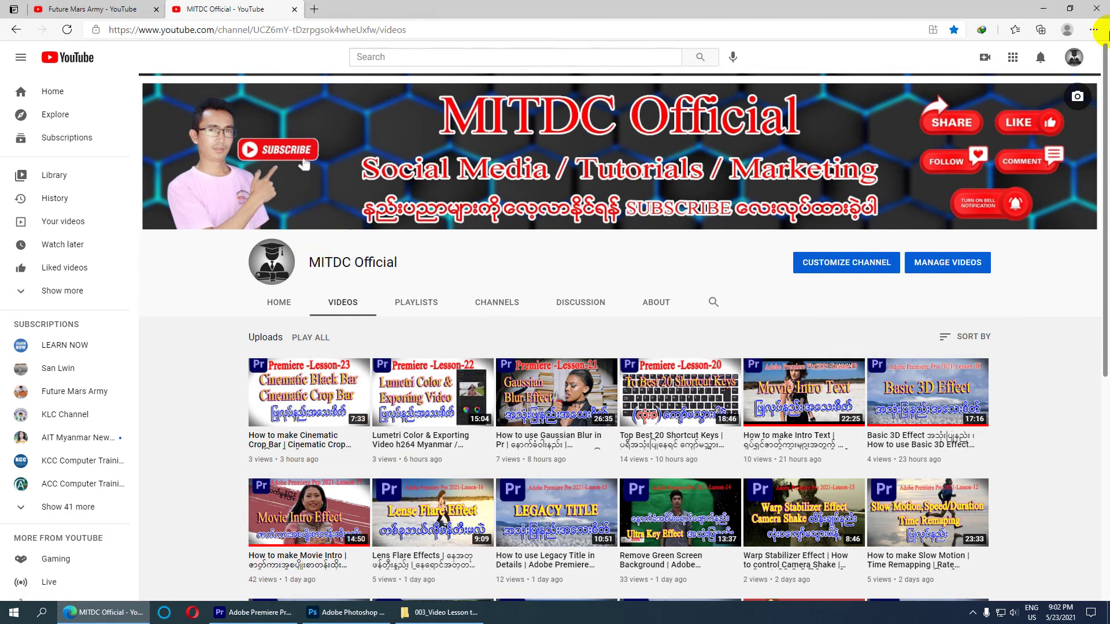
pyautogui.click(1044, 9)
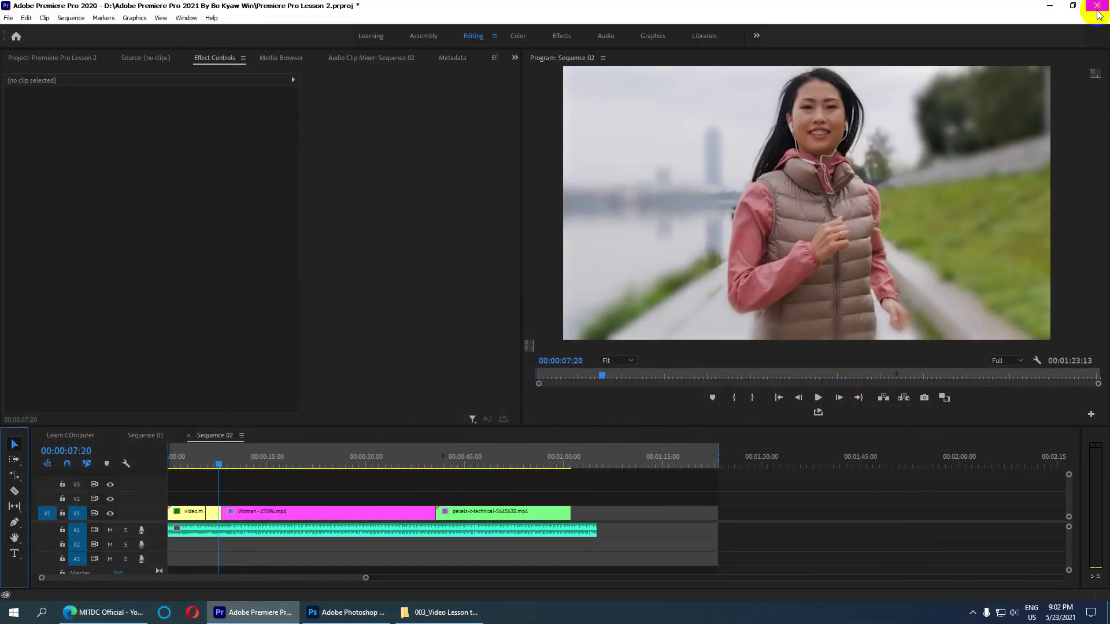